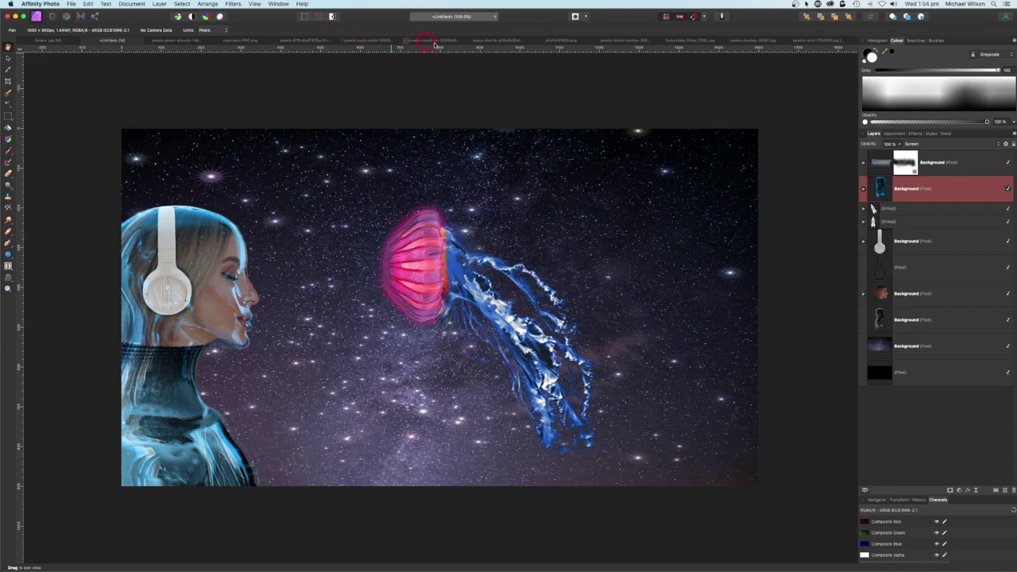
key(Left)
key(Left)
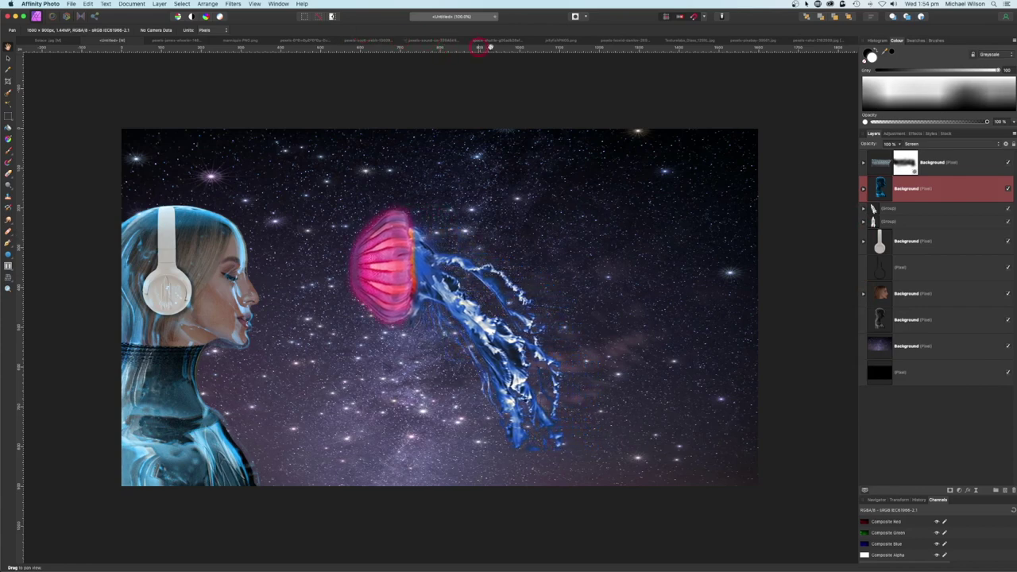
key(Left)
key(Left)
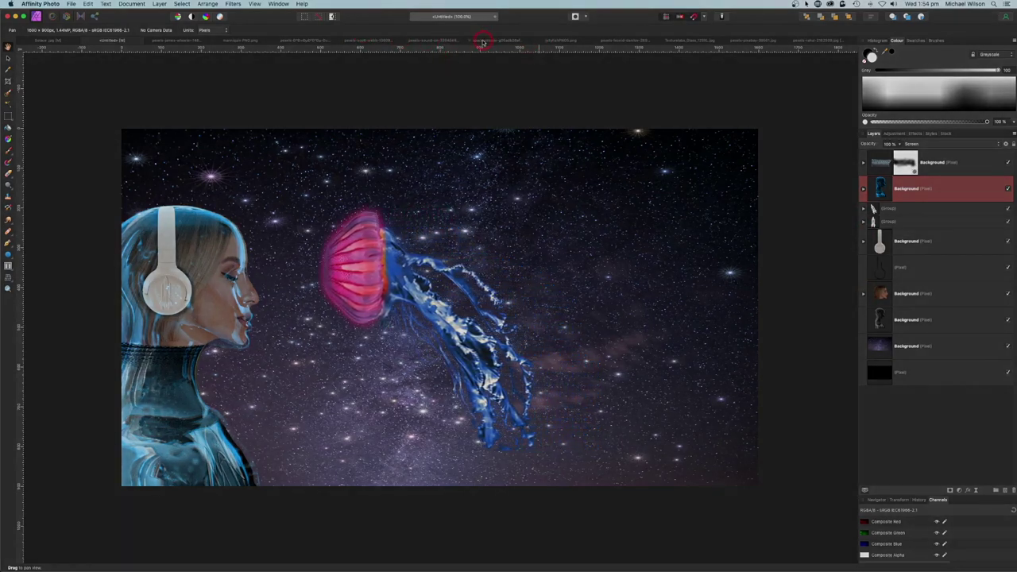
key(Left)
key(Left)
key(Left)
key(Left)
key(Left)
key(Left)
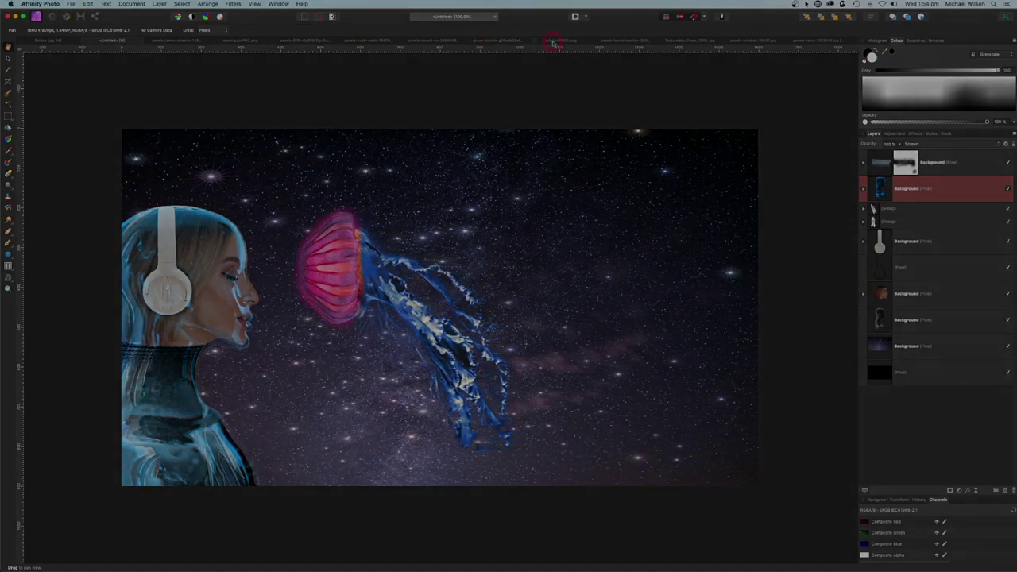
key(Left)
key(Left)
key(Left)
key(Left)
key(Left)
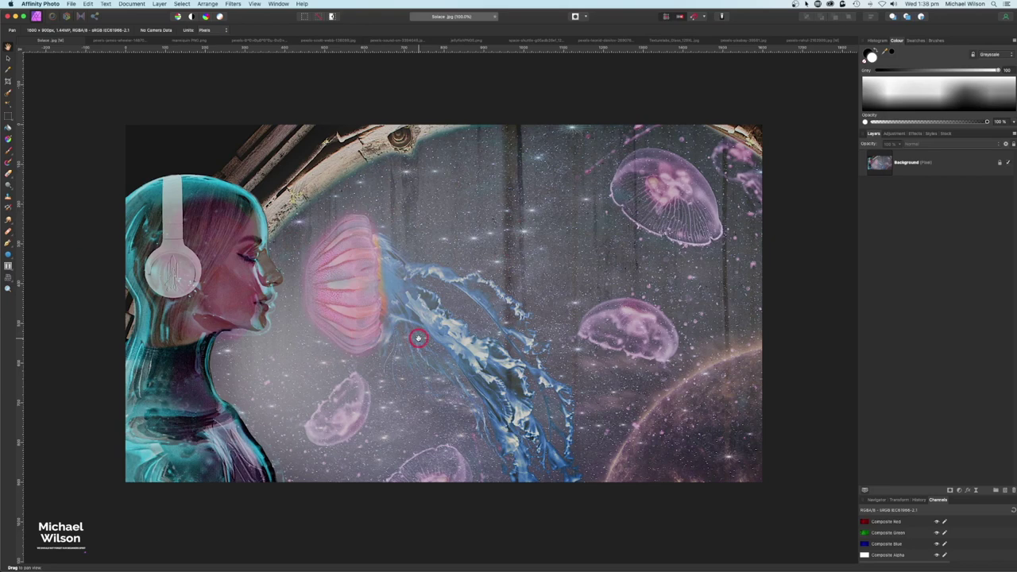
- Create a new document from the HD+ web preset at 1600 x 900 px with a transparent background
click(71, 3)
click(83, 12)
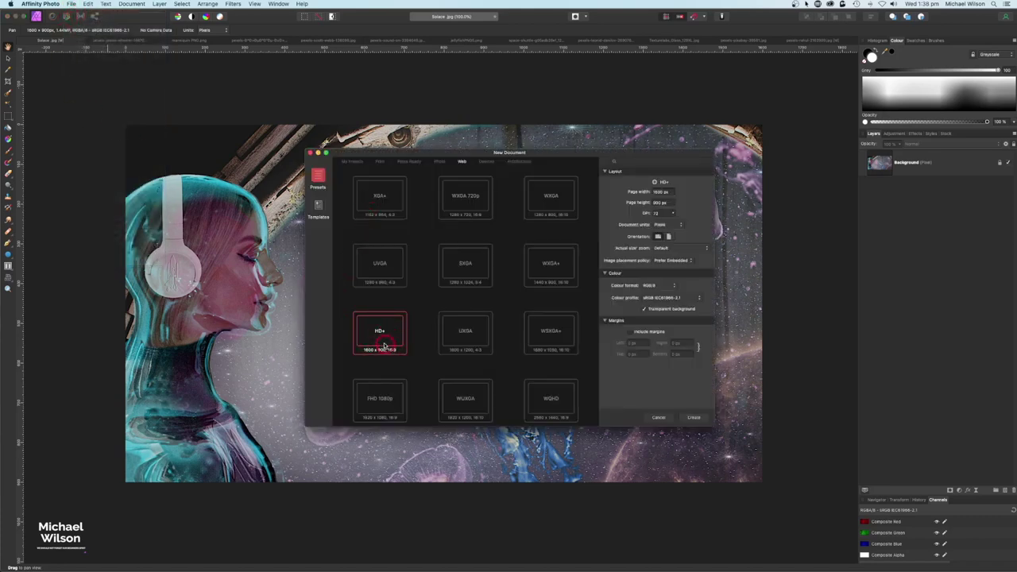
click(696, 418)
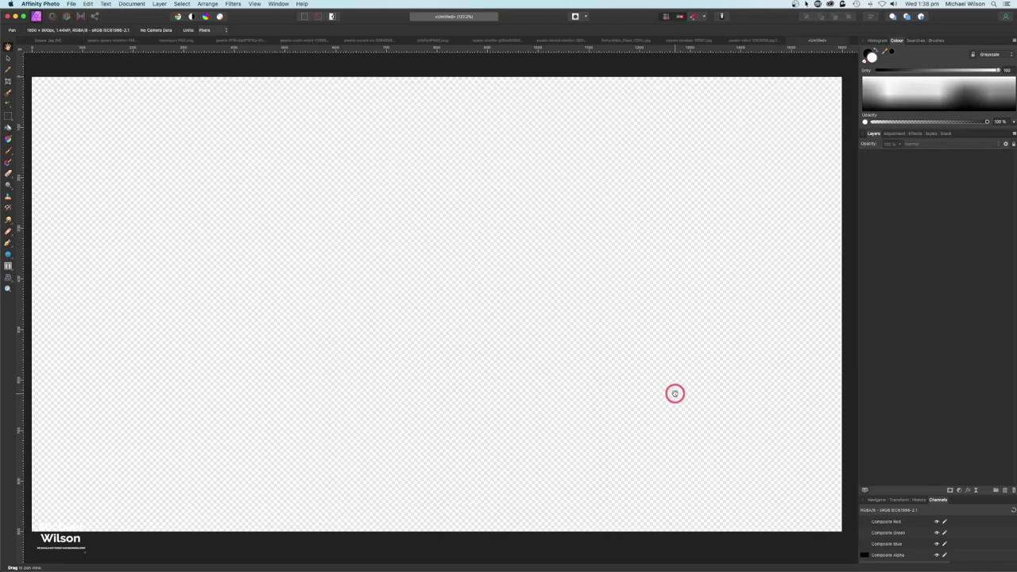
key(super+0)
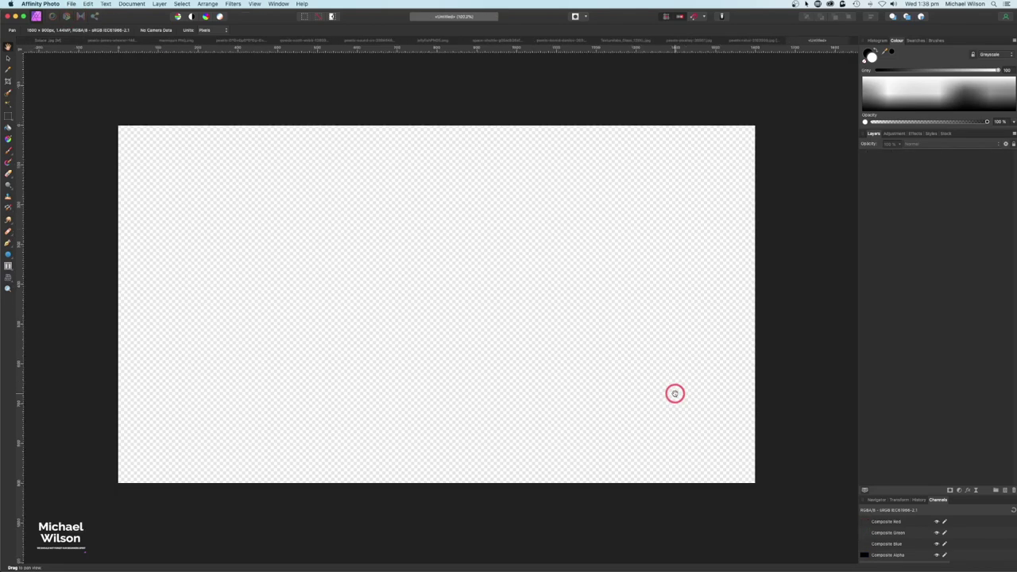
- Add an empty pixel layer and flood fill the whole canvas with black
click(1006, 491)
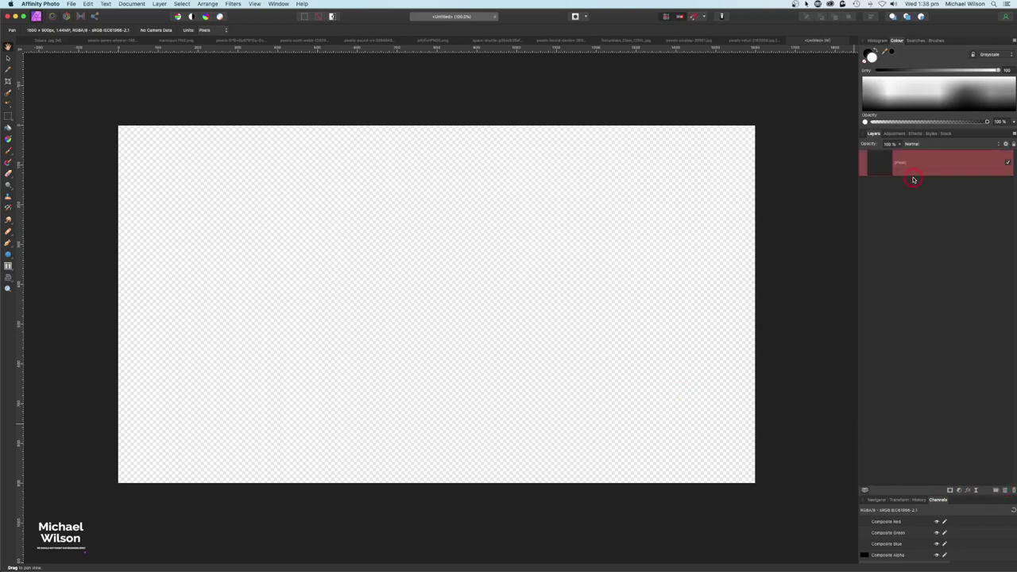
click(14, 131)
click(8, 128)
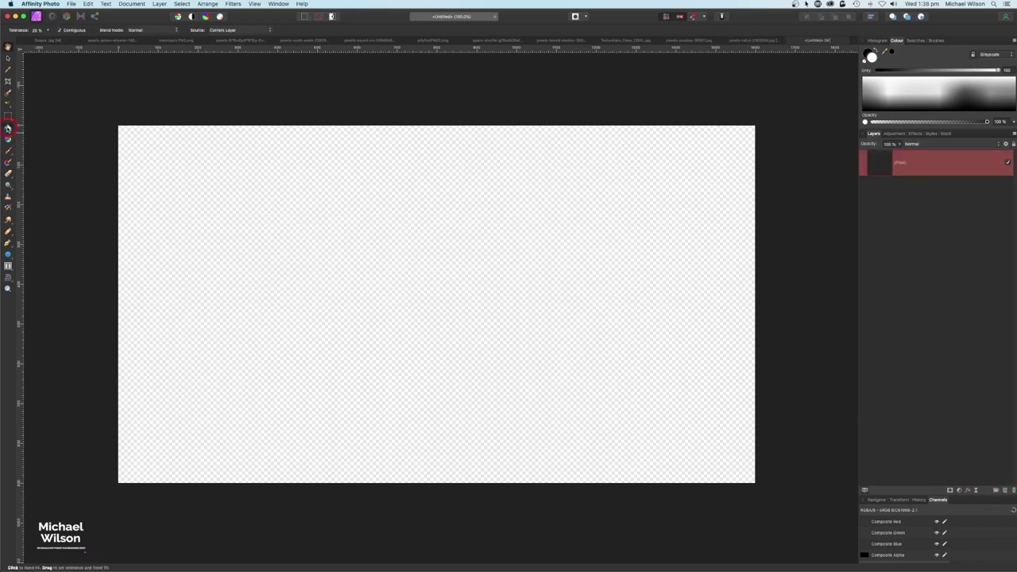
click(874, 52)
click(481, 296)
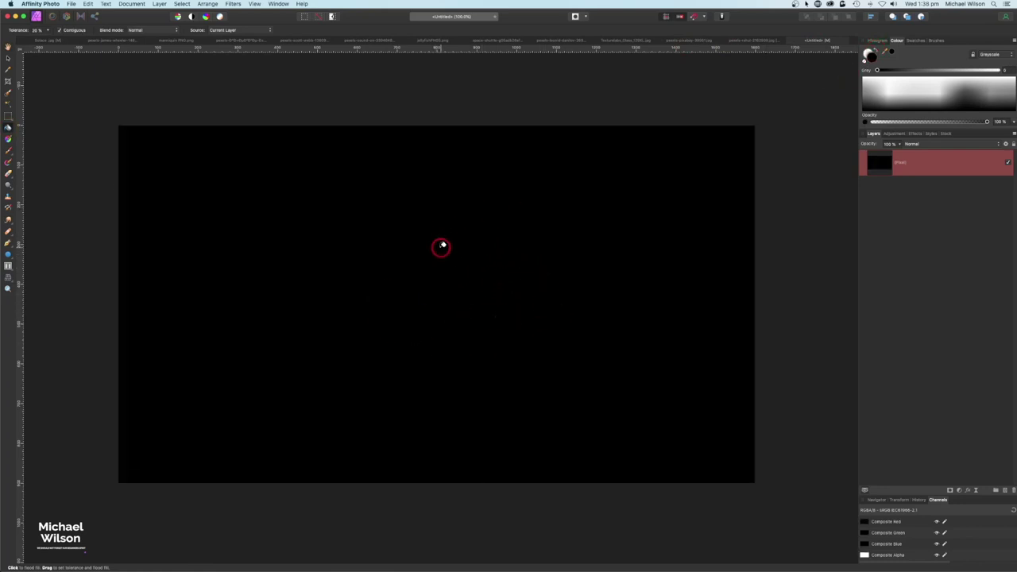
- Copy the starry night sky photo and paste it above the black layer in the untitled composition
click(98, 41)
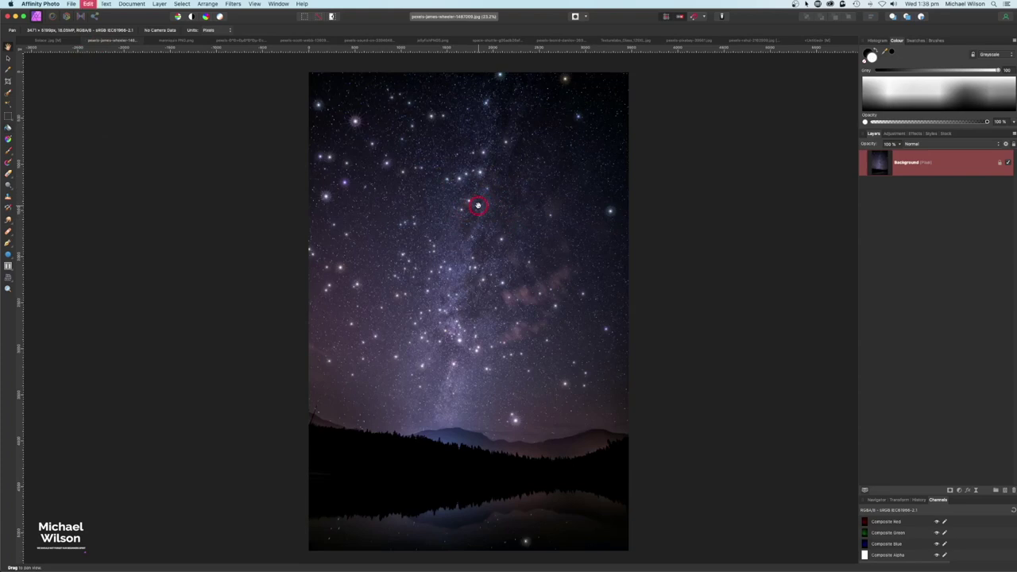
click(801, 40)
click(826, 43)
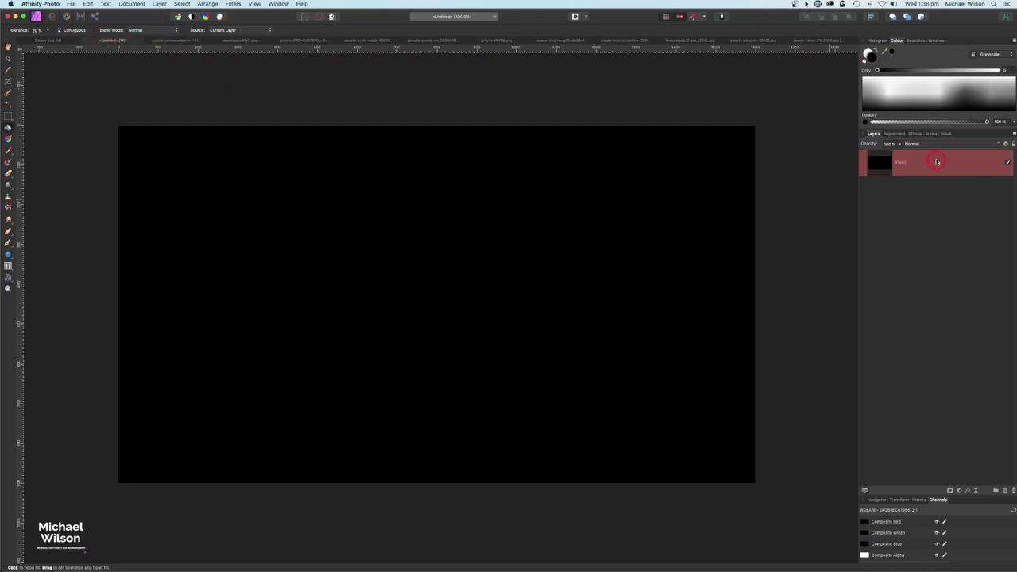
key(super+v)
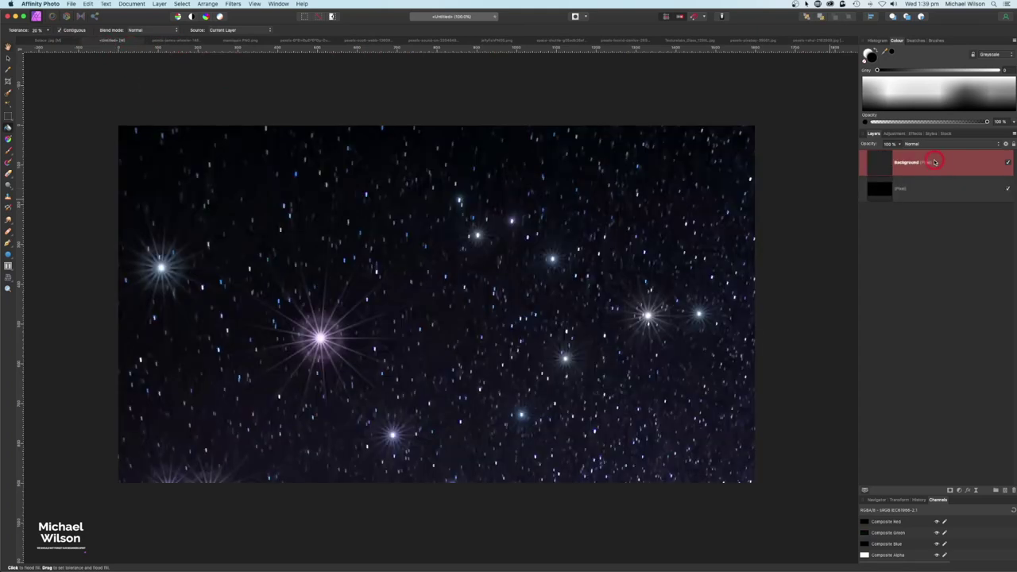
- Scale the pasted sky photo down and, with snapping enabled, align it to the canvas's upper-left corner
click(888, 168)
double_click(884, 167)
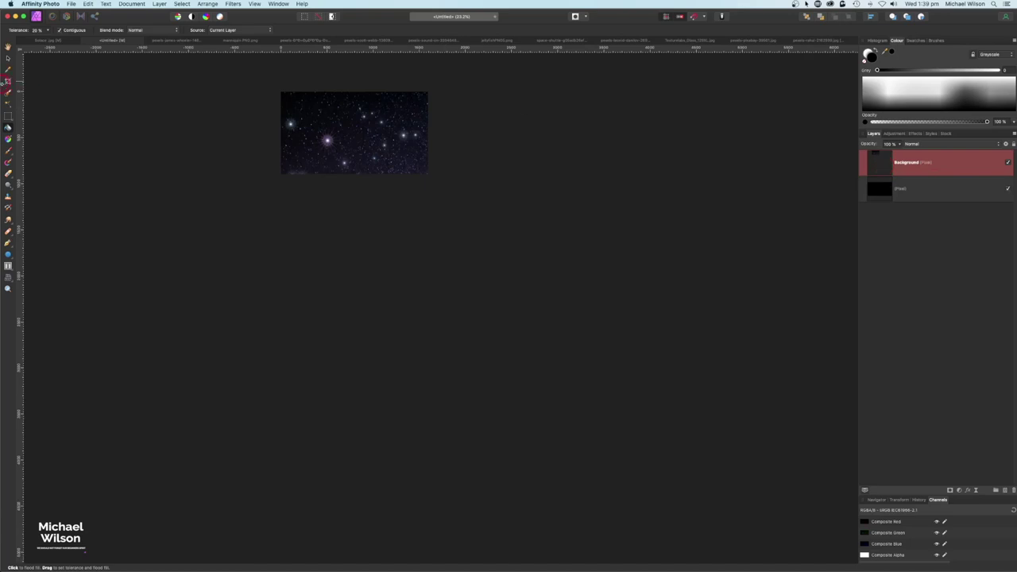
click(8, 60)
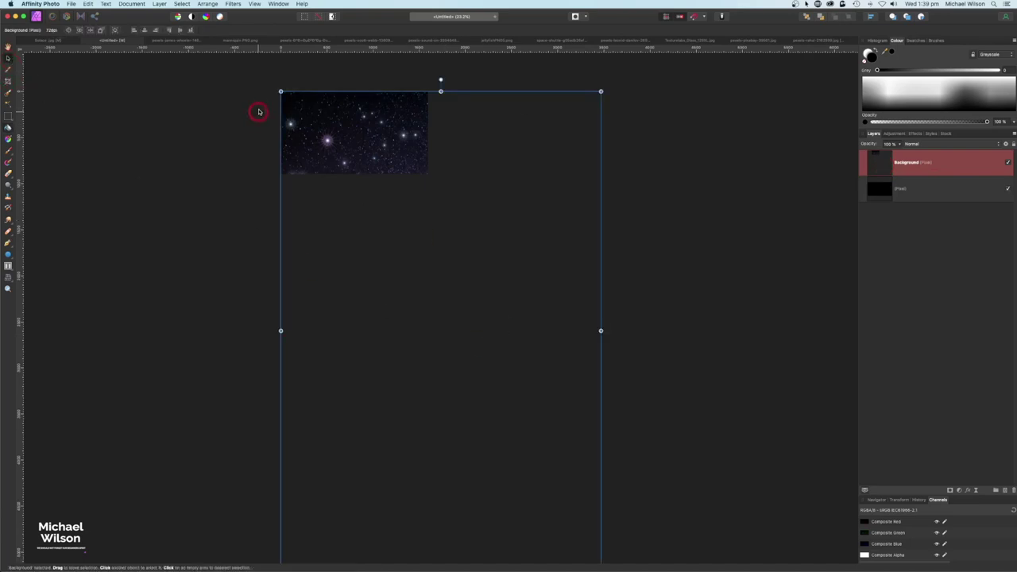
drag(282, 88, 343, 112)
key(super+0)
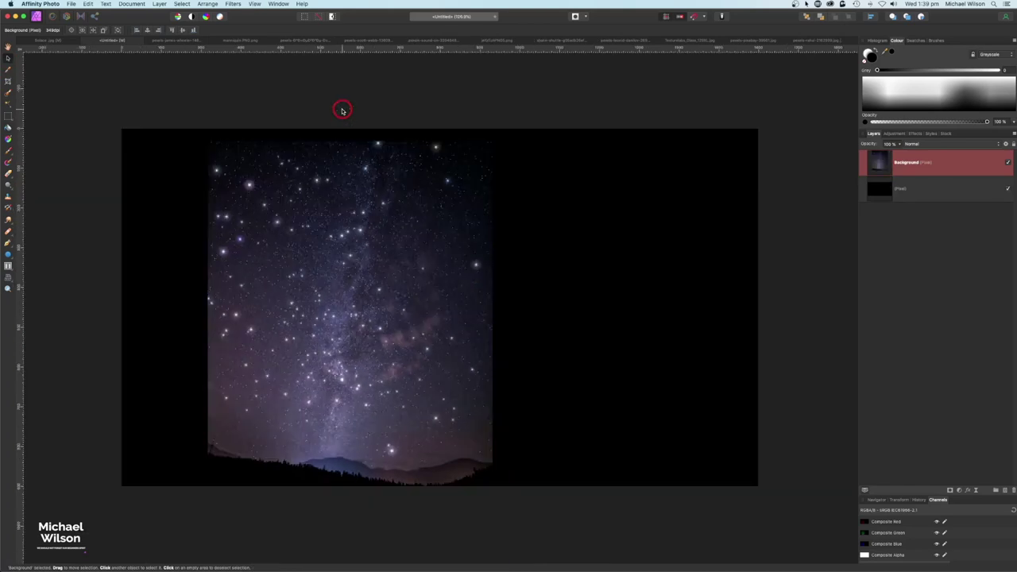
drag(355, 204, 275, 188)
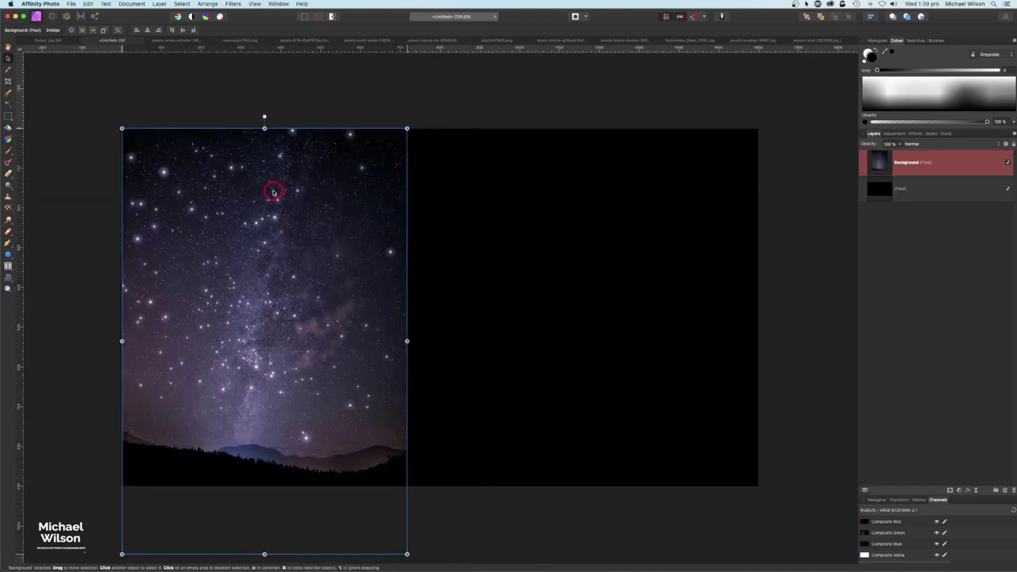
click(694, 18)
mouse_move(339, 236)
mouse_down()
mouse_move(371, 240)
mouse_move(339, 241)
mouse_up()
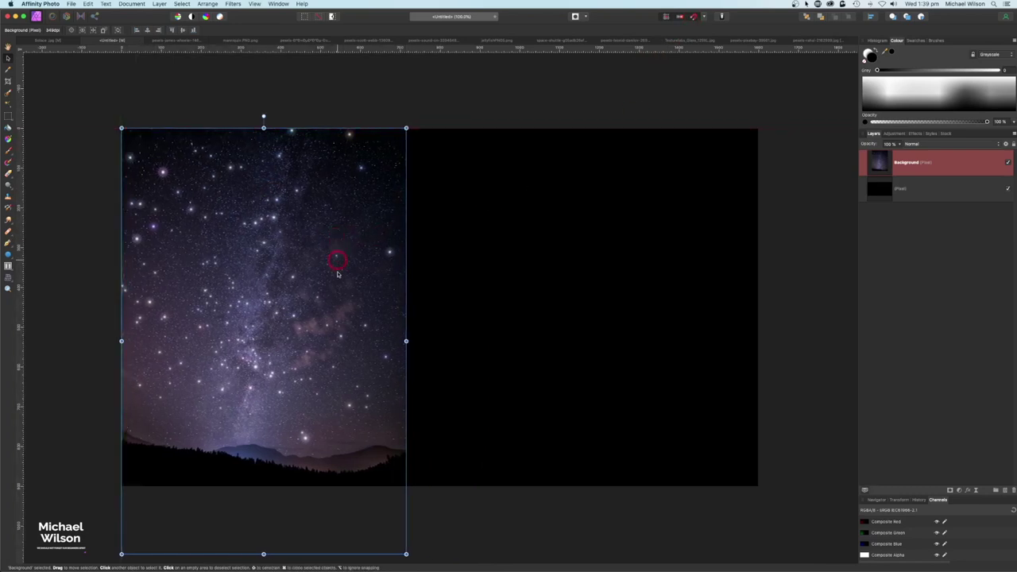
- Stretch the sky layer slightly past the canvas edges so the stars cover it and the mountains fall outside
drag(264, 553, 275, 510)
drag(406, 257, 766, 273)
scroll(766, 273, up, 5)
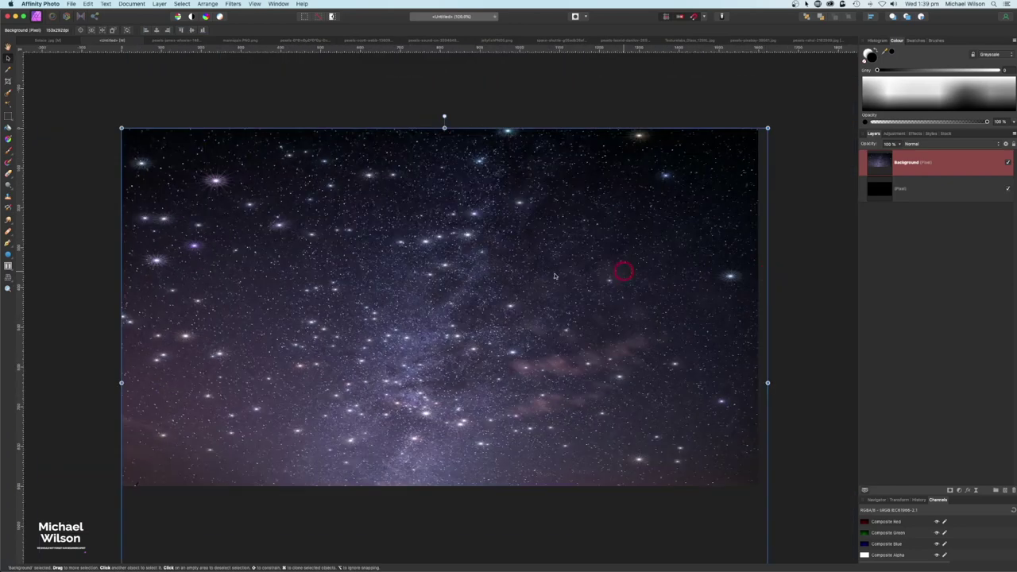
drag(120, 383, 115, 381)
drag(442, 126, 442, 122)
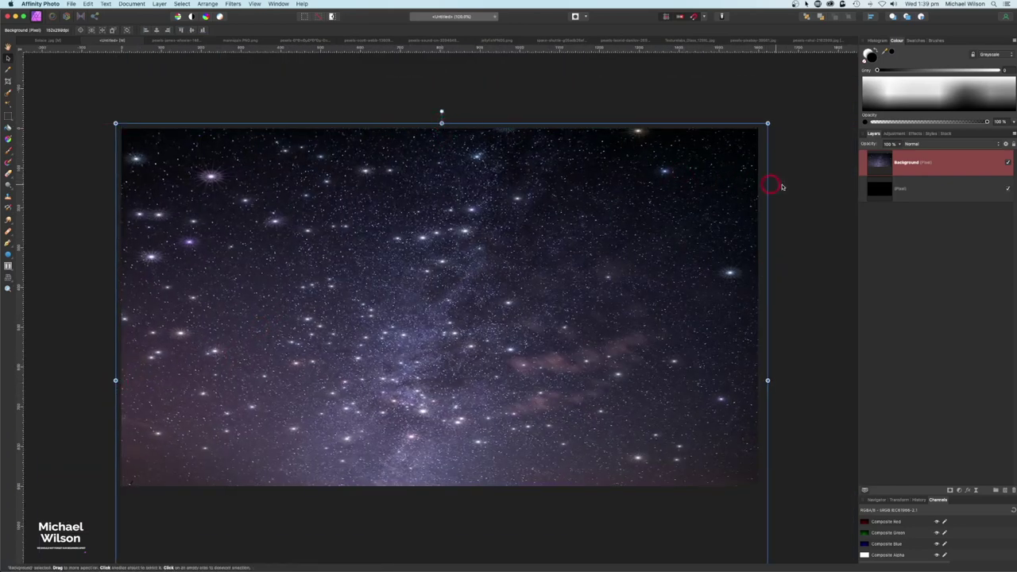
click(813, 184)
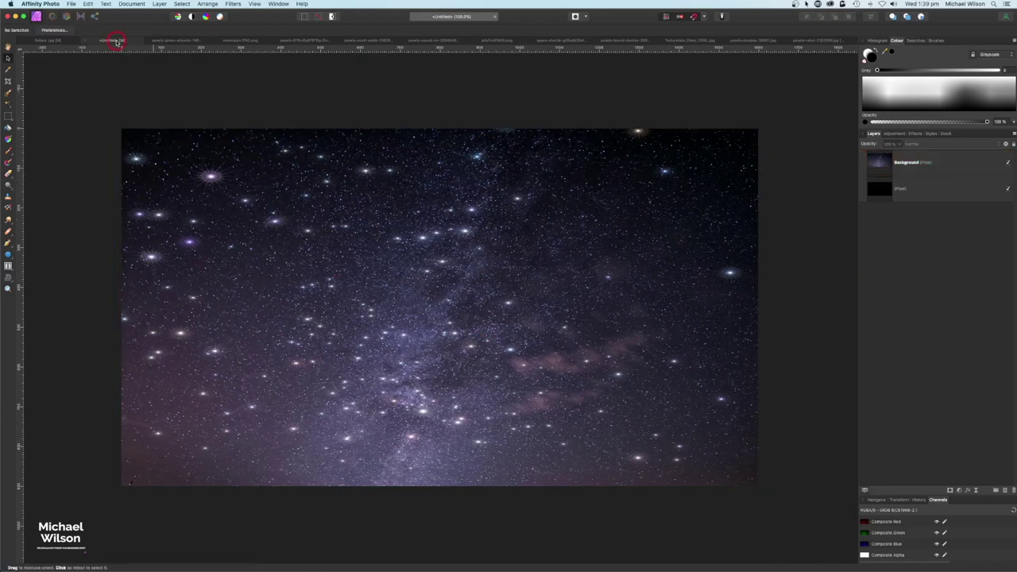
- Copy the mannequin cutout from its PNG document and paste it above the sky layer in the composition
click(235, 42)
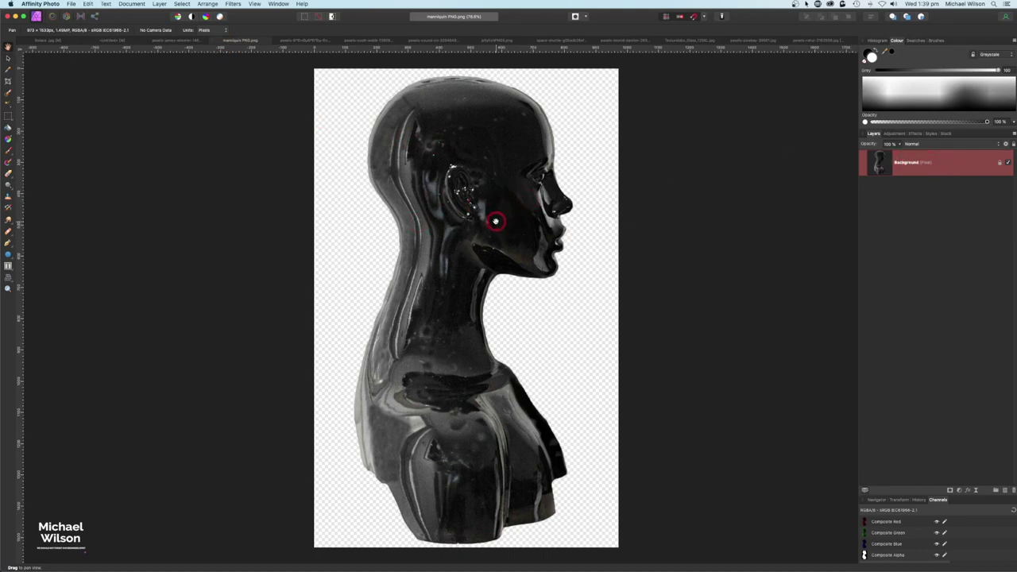
click(109, 39)
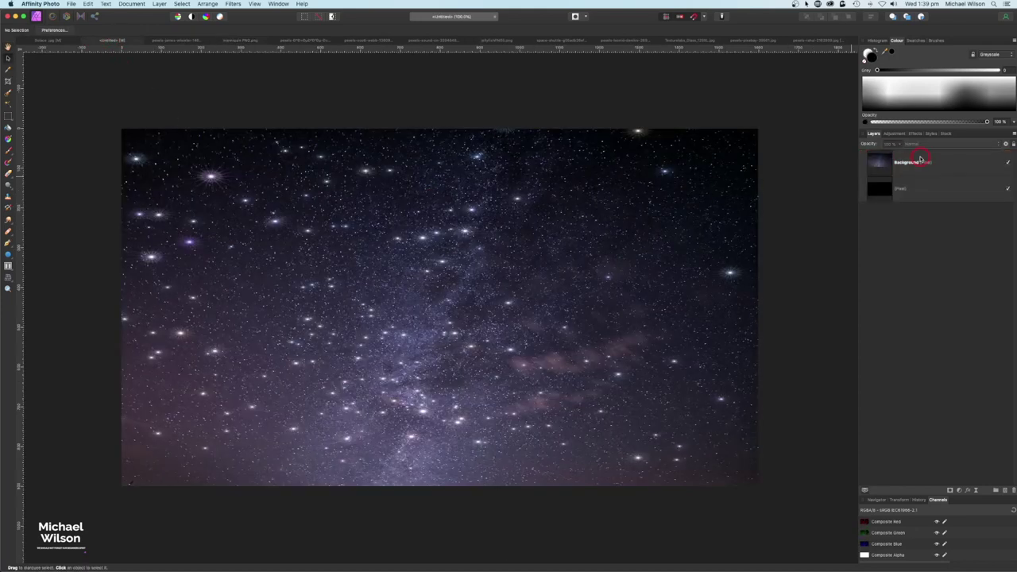
click(918, 162)
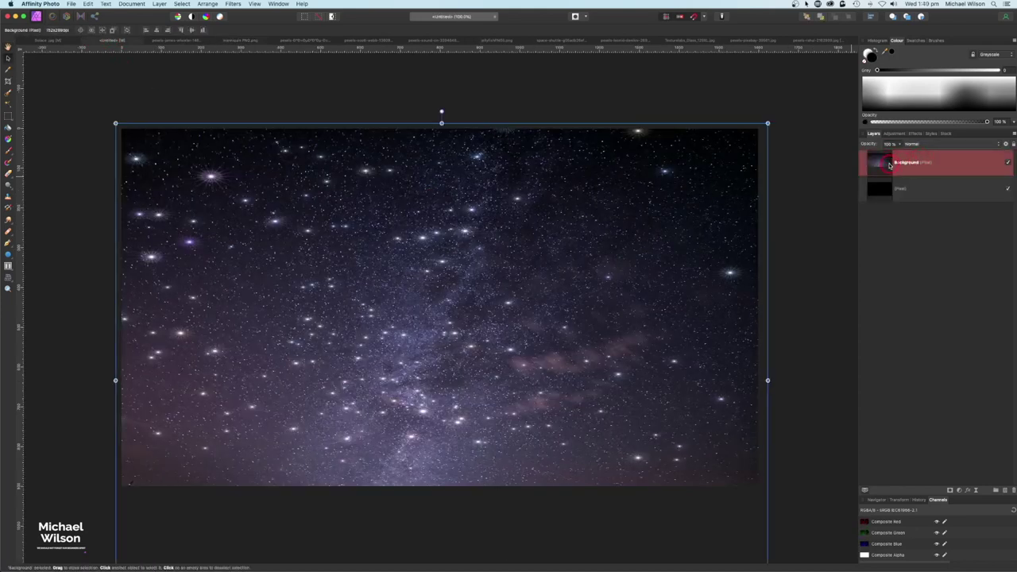
key(super+v)
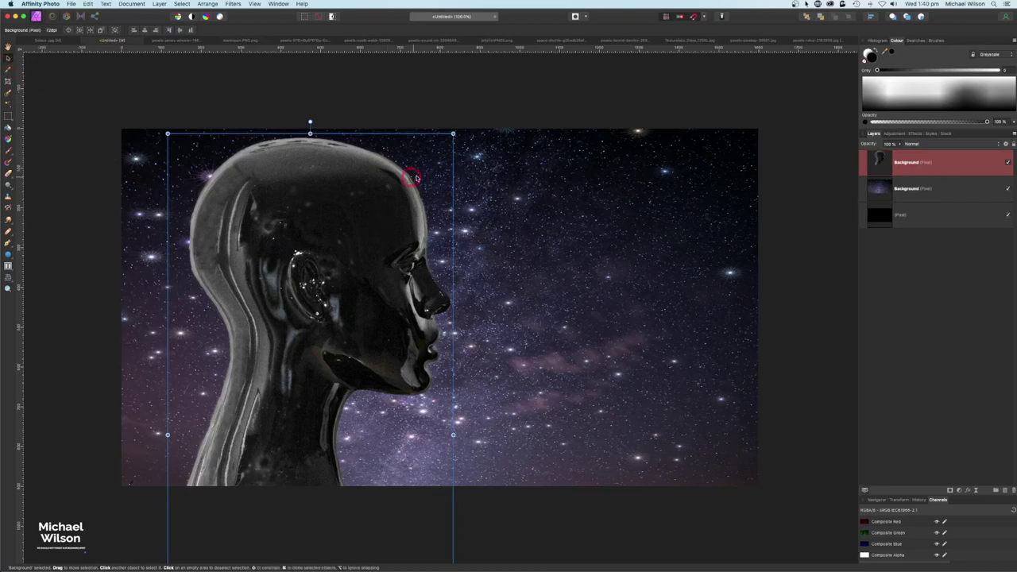
- Scale the mannequin down and place it at the canvas's left edge with its lower bust running off the bottom
drag(451, 135, 285, 179)
drag(326, 149, 284, 200)
drag(275, 237, 243, 231)
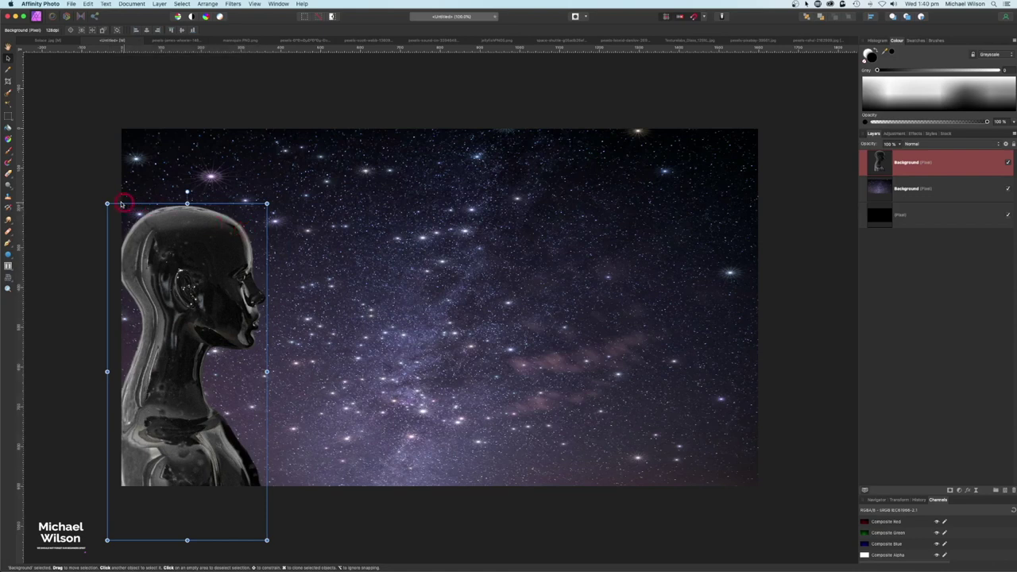
click(79, 193)
click(922, 162)
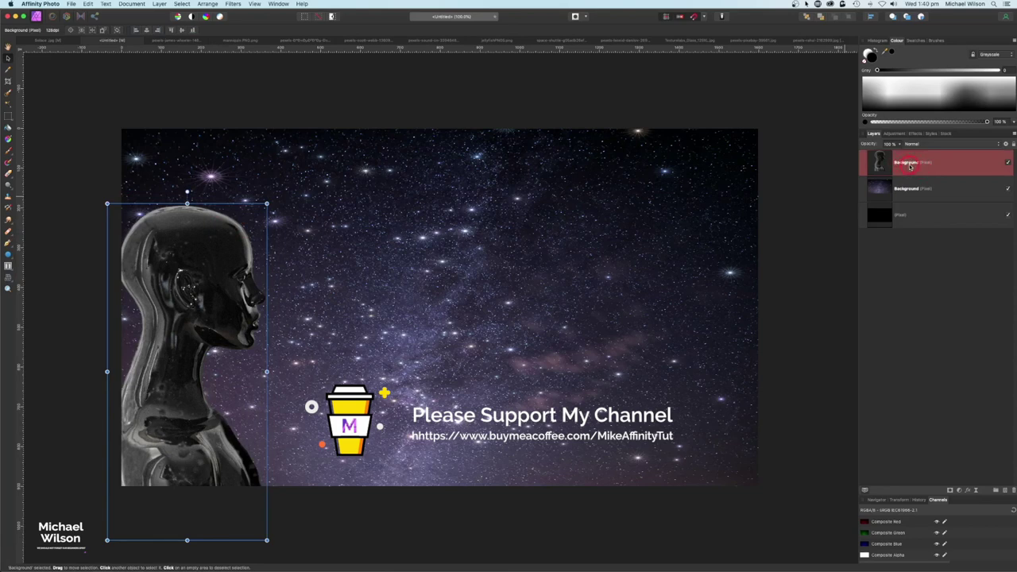
click(922, 171)
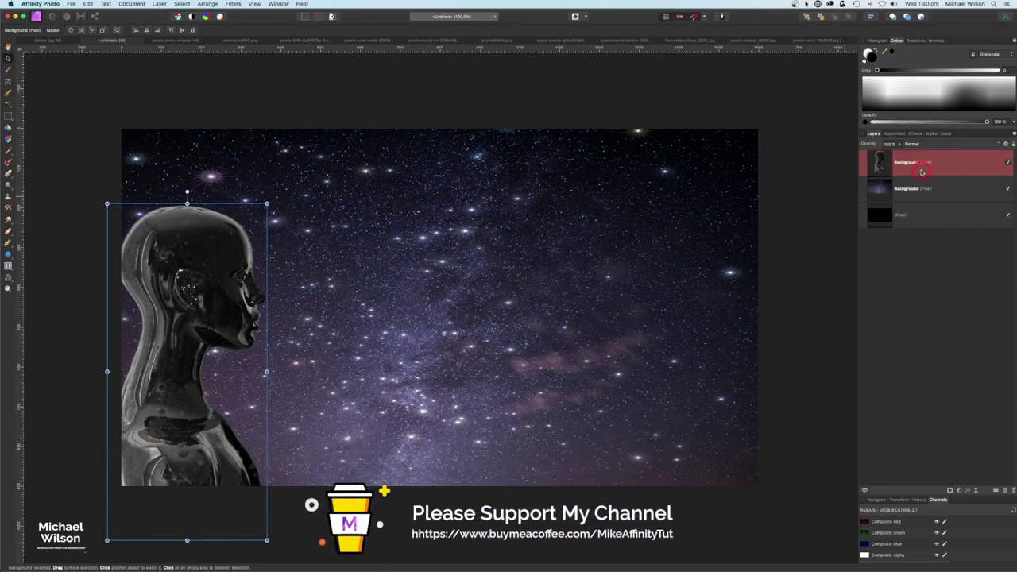
click(284, 201)
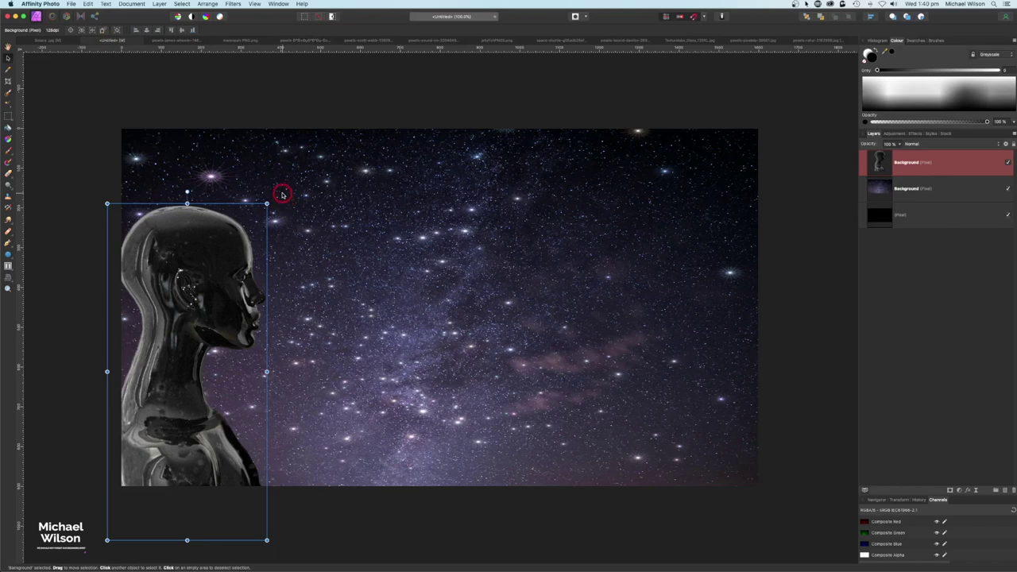
- Select the woman's head in the tulip photo with the Selection Brush and paste a copy above the mannequin layer
click(293, 41)
key(w)
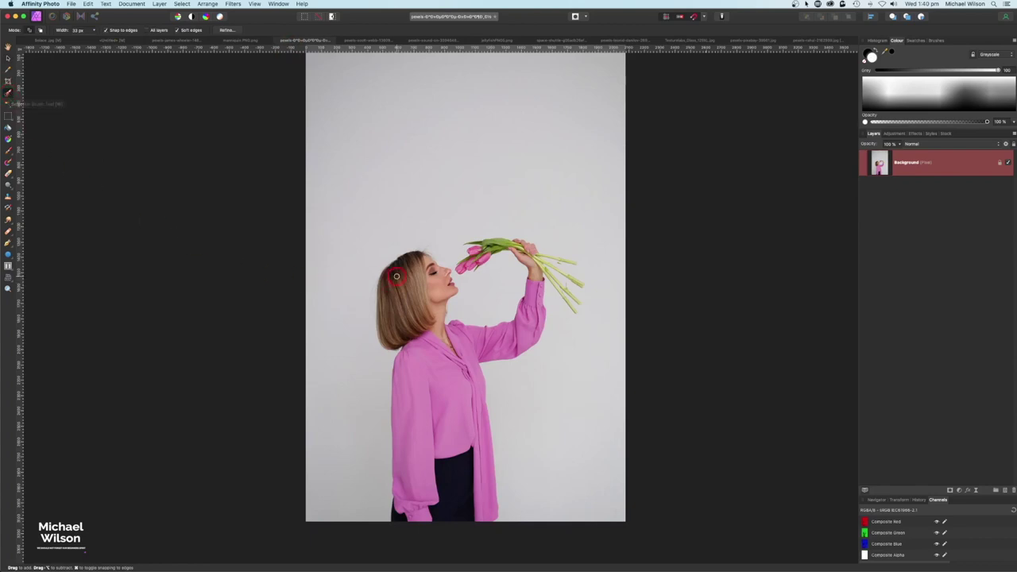
click(394, 268)
mouse_move(394, 268)
mouse_down()
mouse_move(395, 279)
mouse_move(417, 266)
mouse_move(393, 267)
mouse_move(397, 303)
mouse_move(405, 288)
mouse_move(380, 290)
mouse_move(417, 290)
mouse_move(428, 264)
mouse_move(401, 285)
mouse_move(437, 305)
mouse_move(441, 284)
mouse_move(406, 299)
mouse_move(428, 284)
mouse_move(419, 272)
mouse_move(400, 285)
mouse_up()
key(super+c)
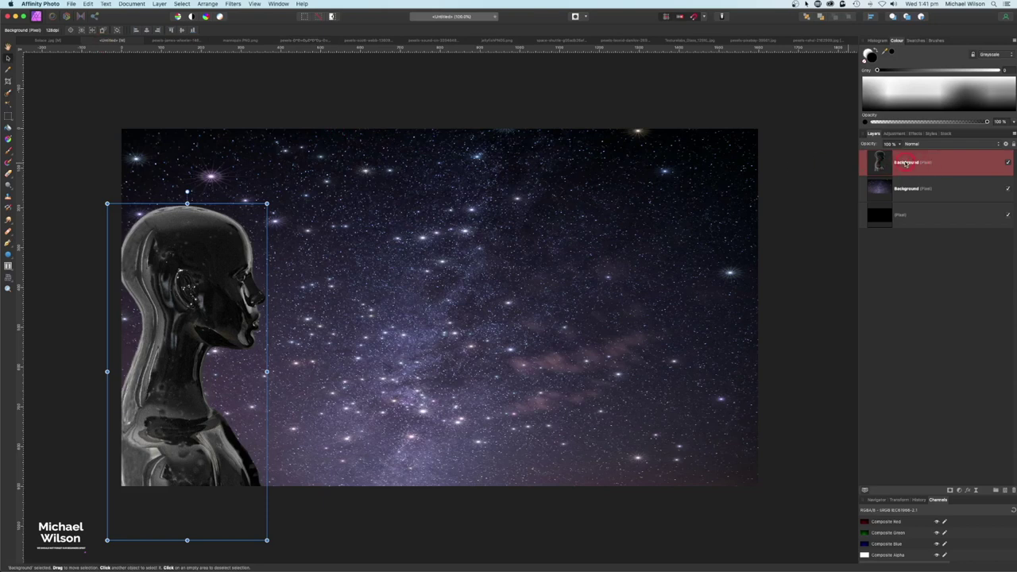
key(super+v)
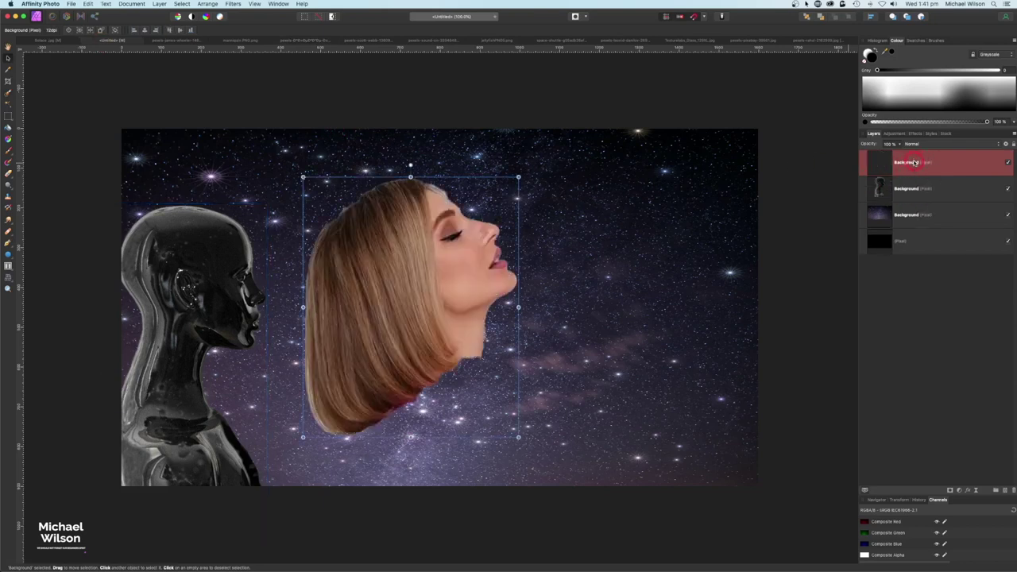
- Scale the woman's head down, rotate it clockwise and fit it over the mannequin's head at the canvas's left edge
drag(518, 176, 442, 269)
drag(377, 265, 433, 281)
drag(367, 318, 205, 255)
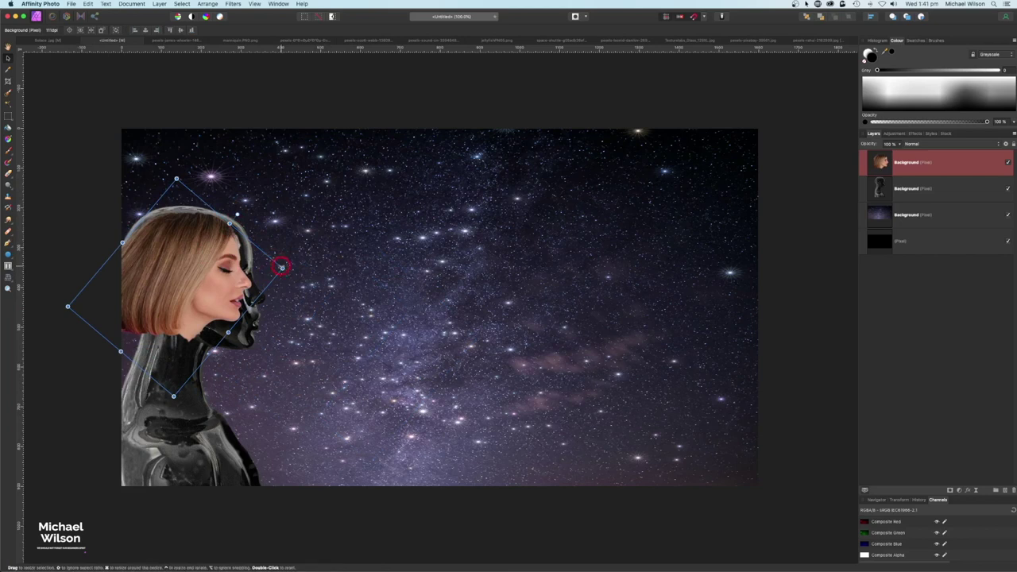
drag(282, 268, 263, 282)
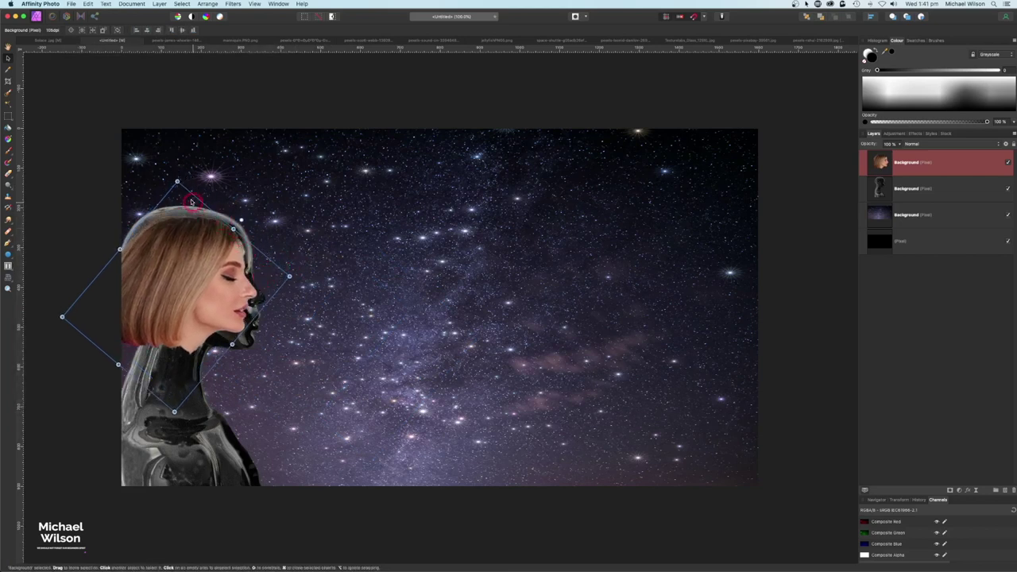
drag(176, 184, 174, 177)
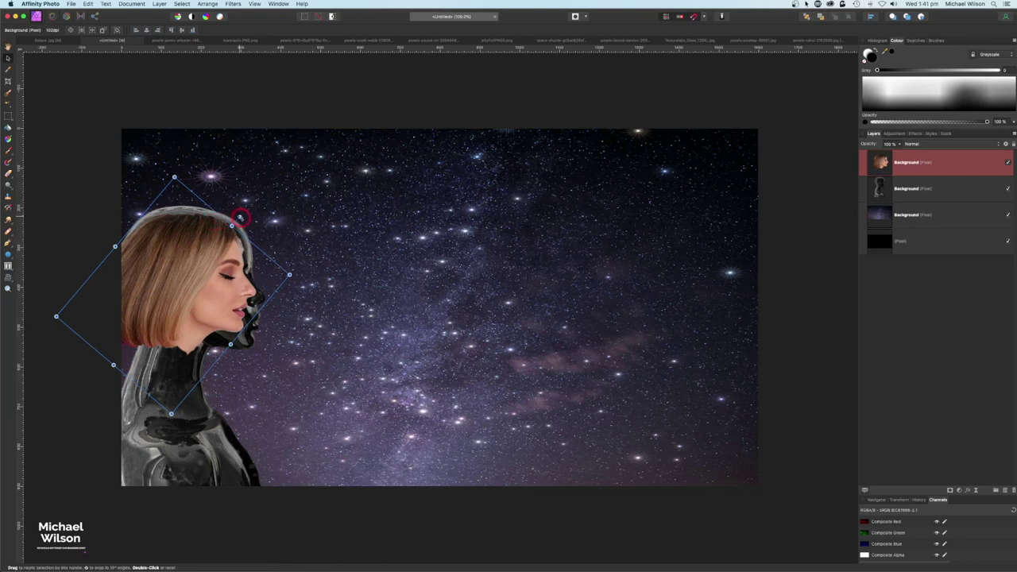
drag(240, 217, 243, 220)
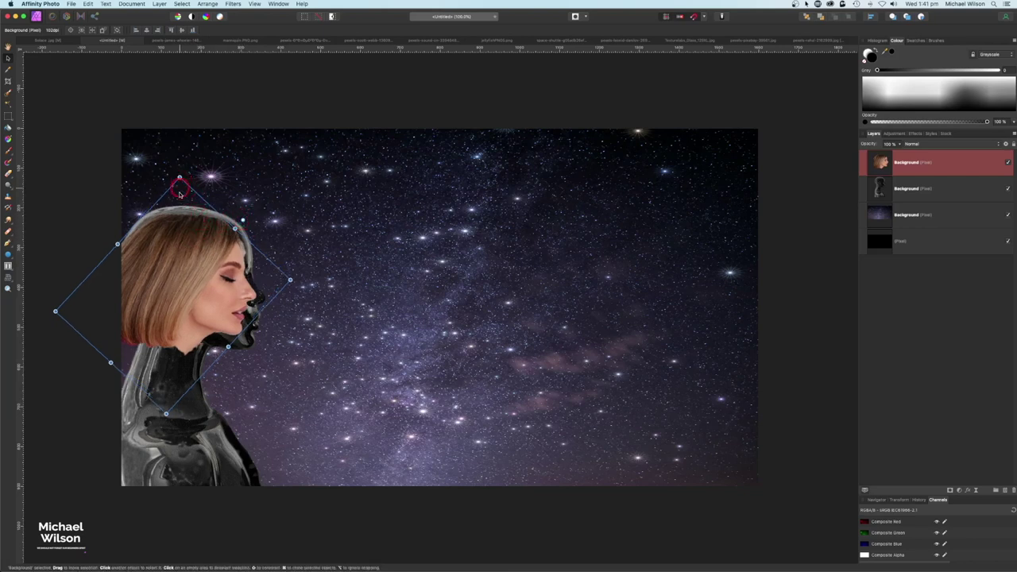
drag(195, 252, 196, 249)
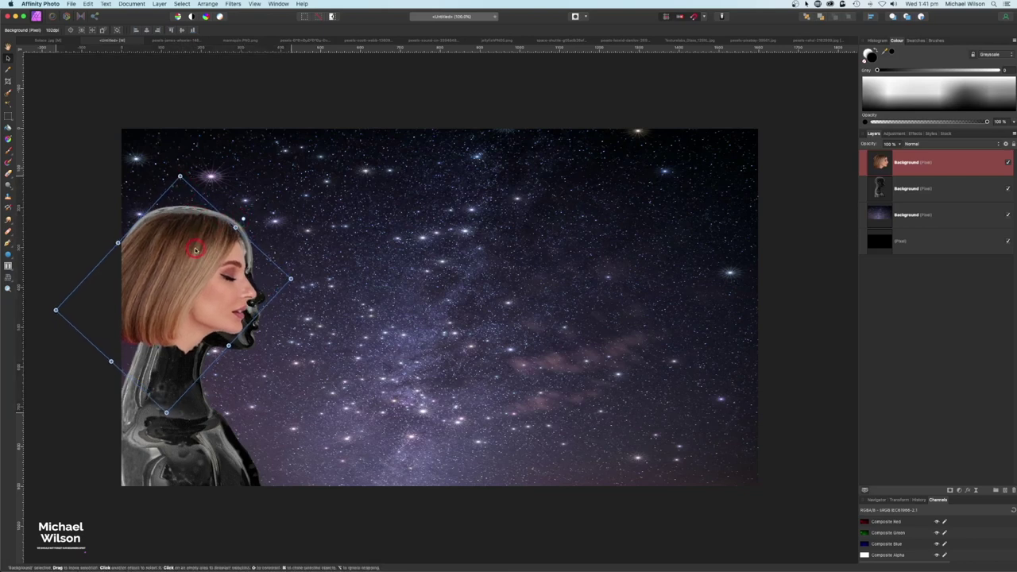
- Mesh-warp the woman's head so her forehead, face and chin follow the mannequin's profile, and apply the warp
click(8, 278)
drag(224, 216, 145, 219)
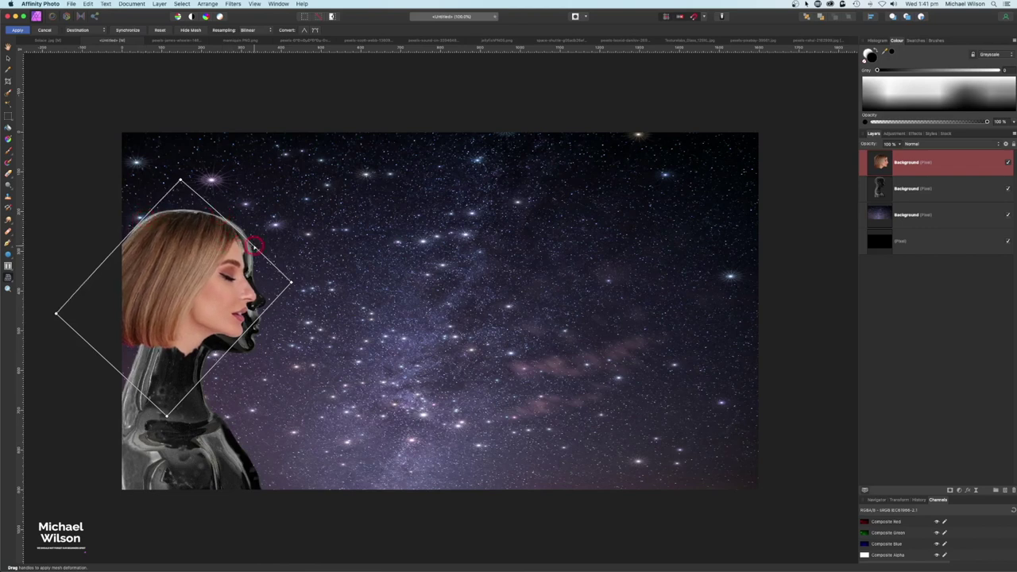
drag(254, 246, 260, 248)
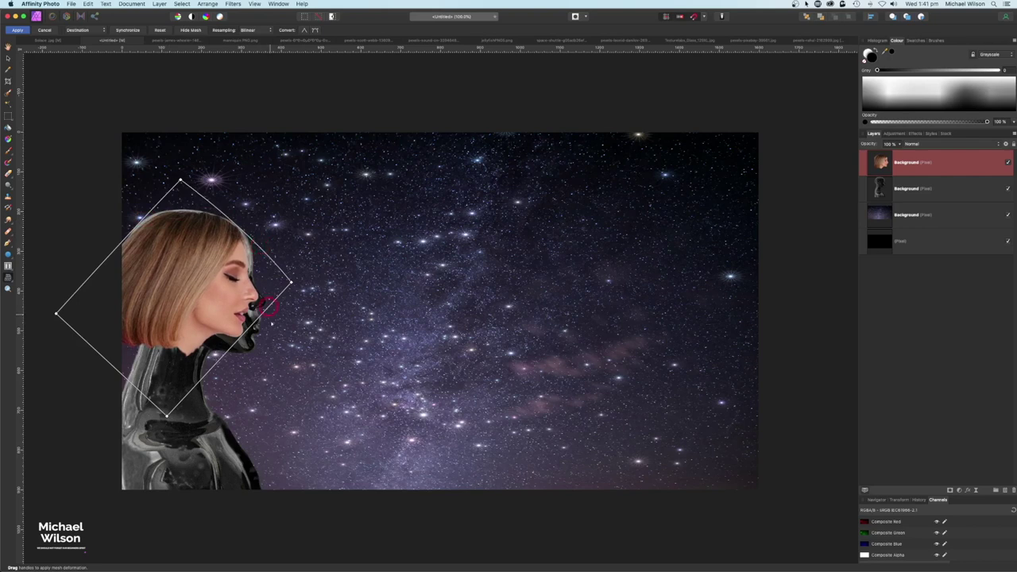
drag(254, 326, 257, 336)
click(291, 282)
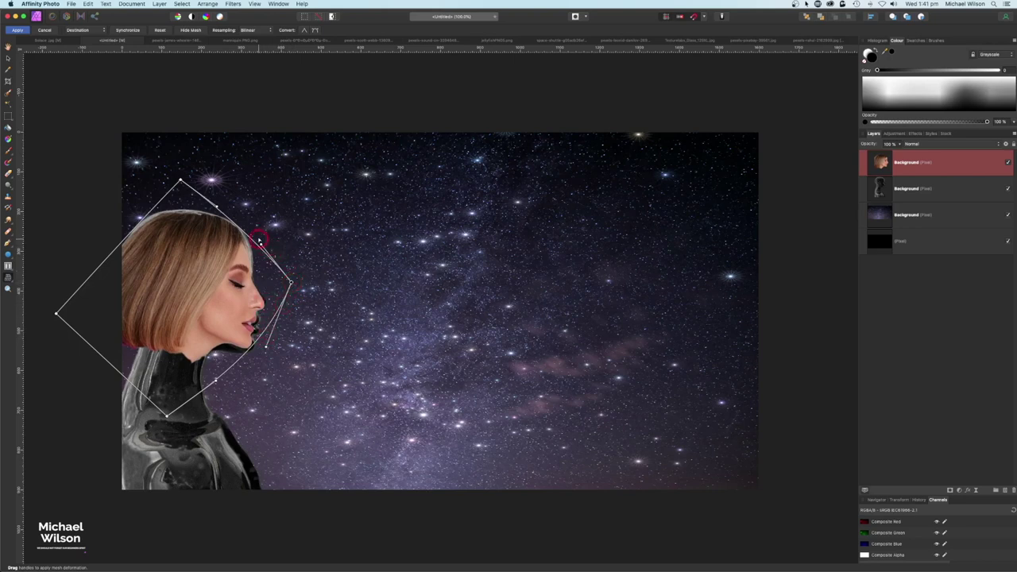
drag(260, 244, 259, 231)
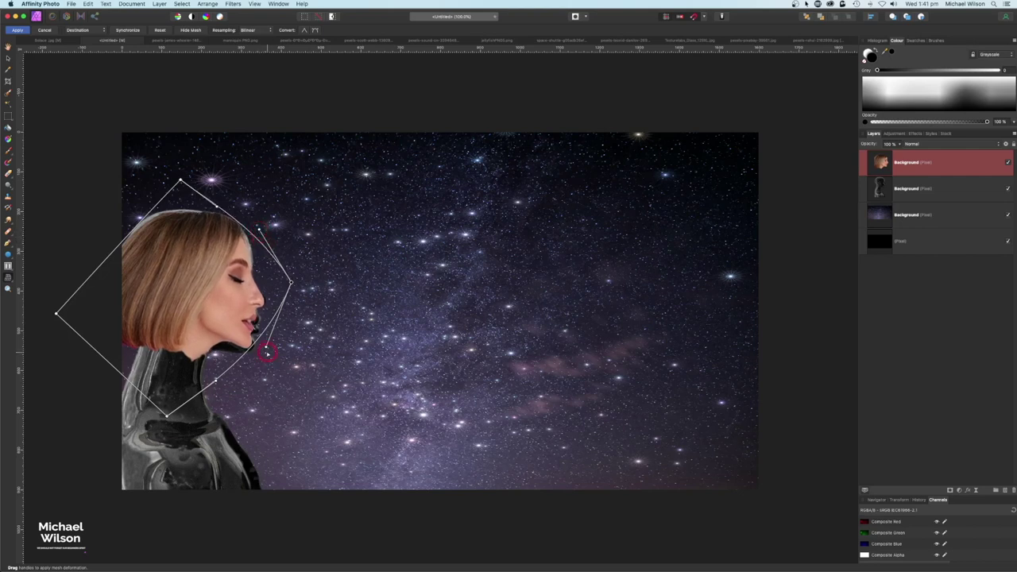
drag(265, 347, 267, 349)
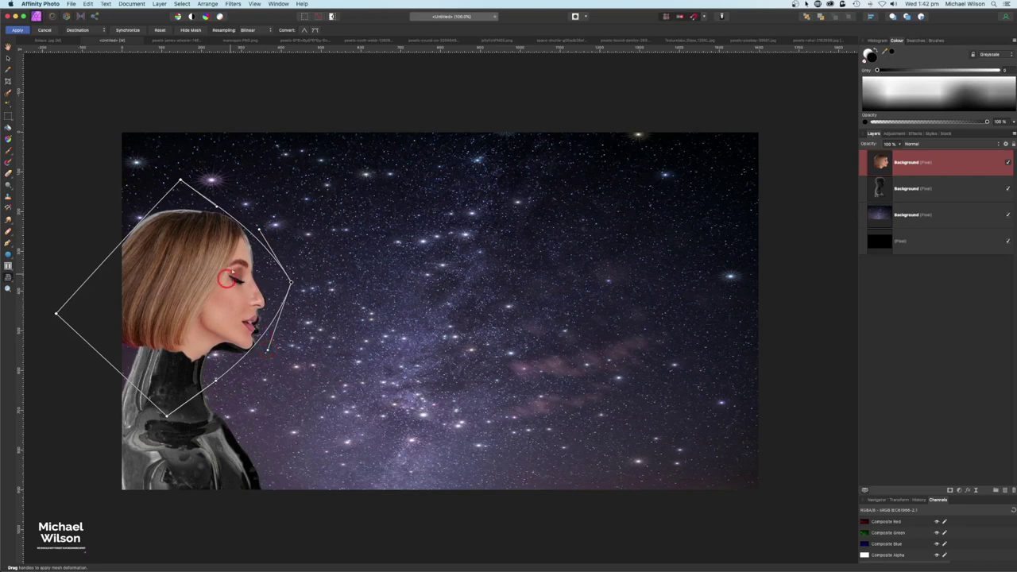
click(215, 208)
drag(210, 208, 207, 211)
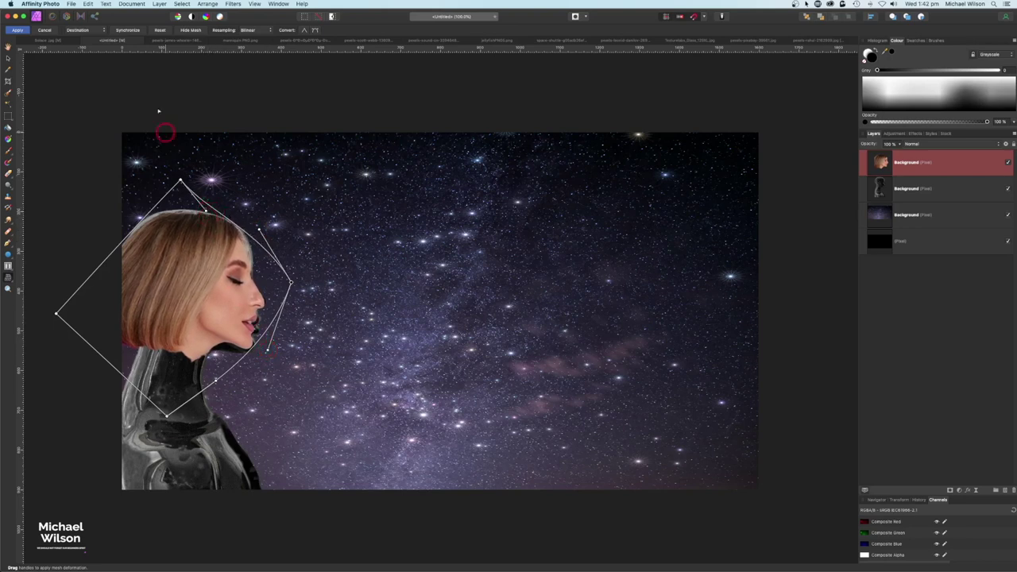
click(17, 31)
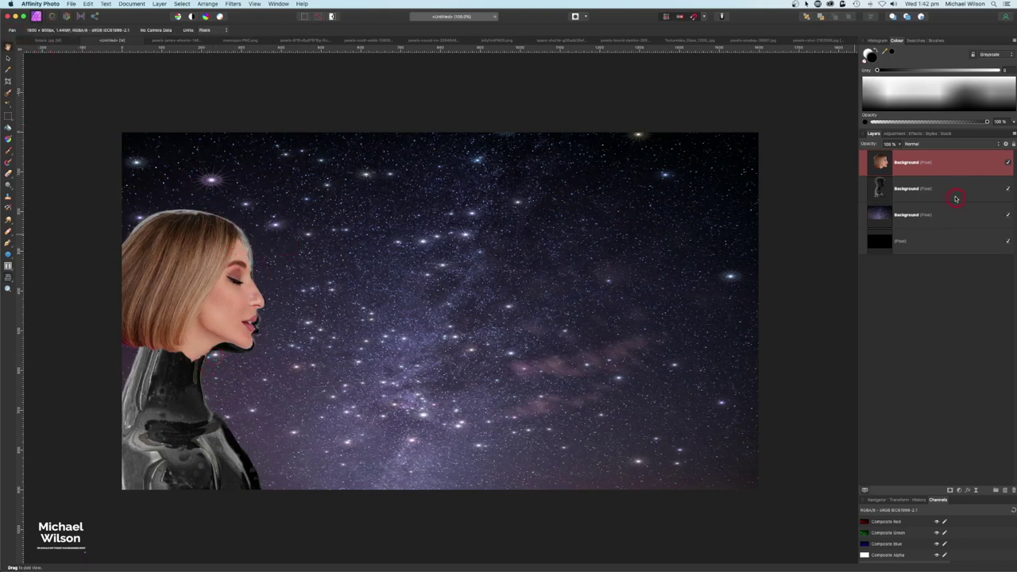
- Duplicate the mannequin layer, move the copy above the woman's head and set its blend mode to Screen
click(929, 190)
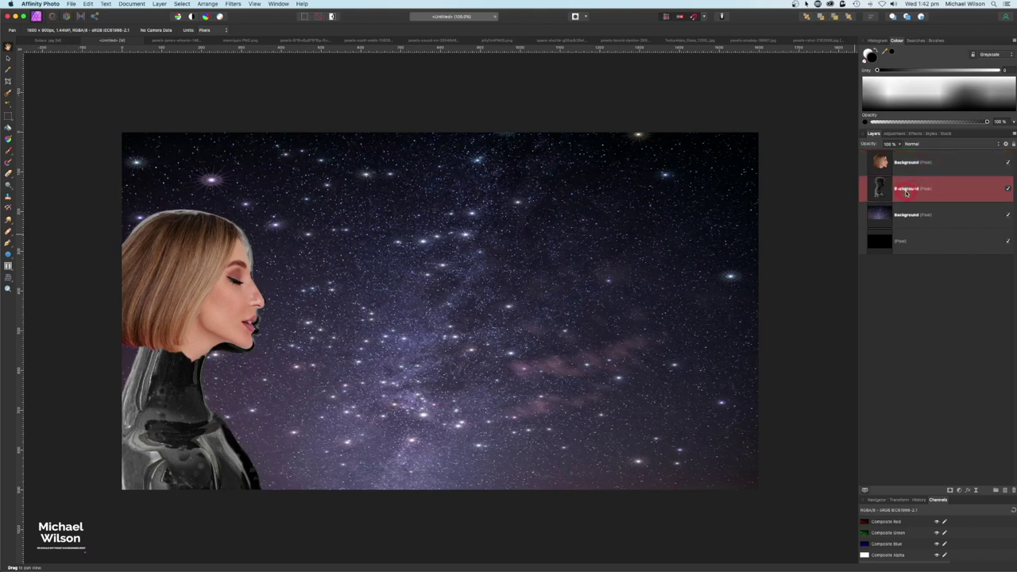
key(super+j)
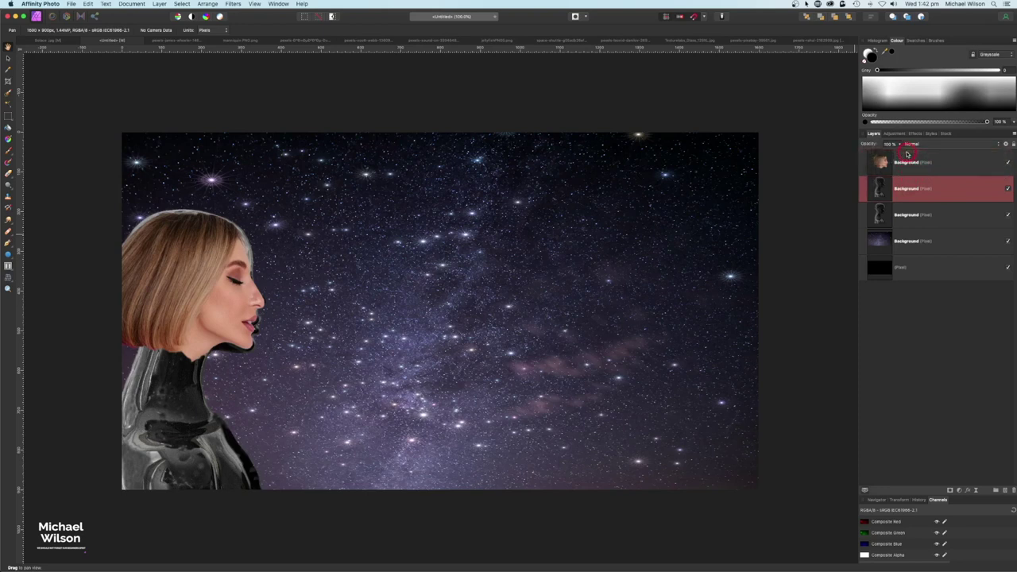
key(super+bracketright)
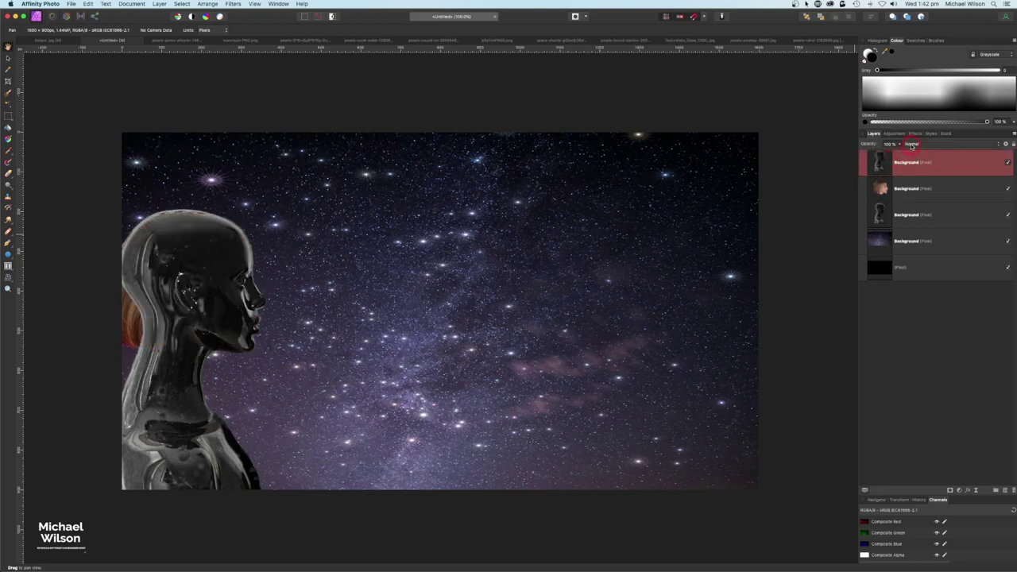
click(912, 145)
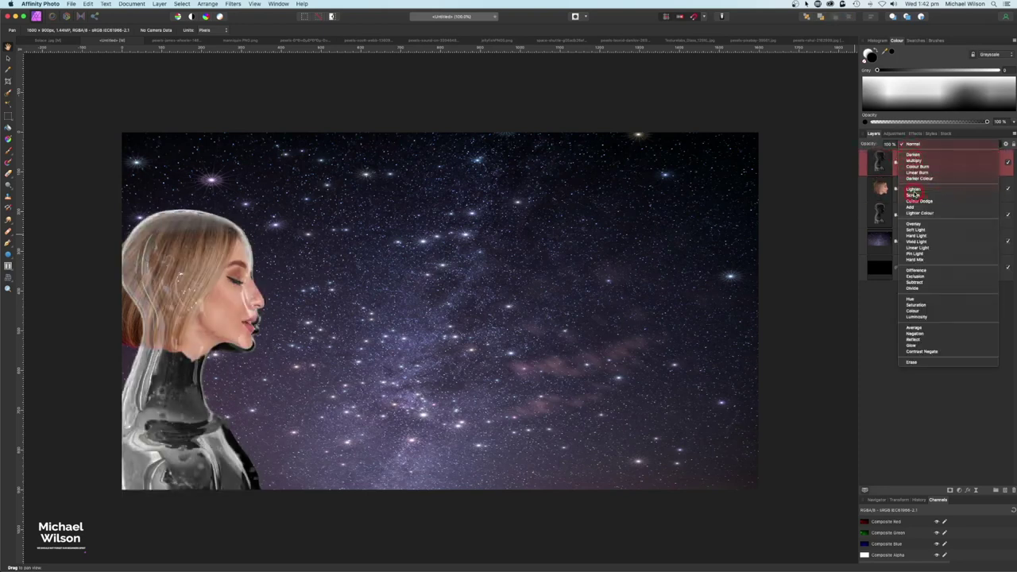
click(913, 194)
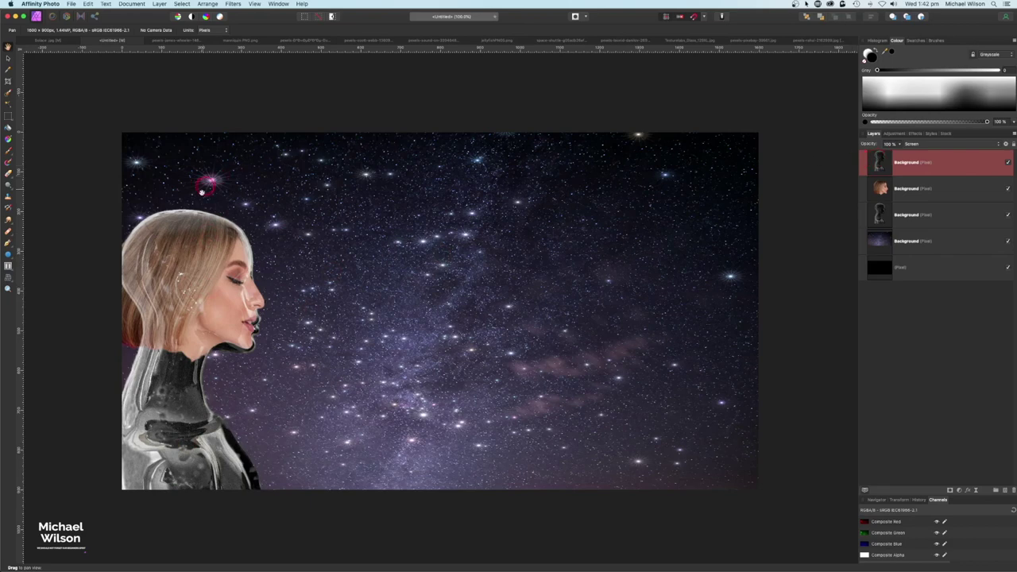
- Mesh-warp the Screen mannequin copy so its back edge bulges outward past the canvas's left side, and apply it
click(8, 278)
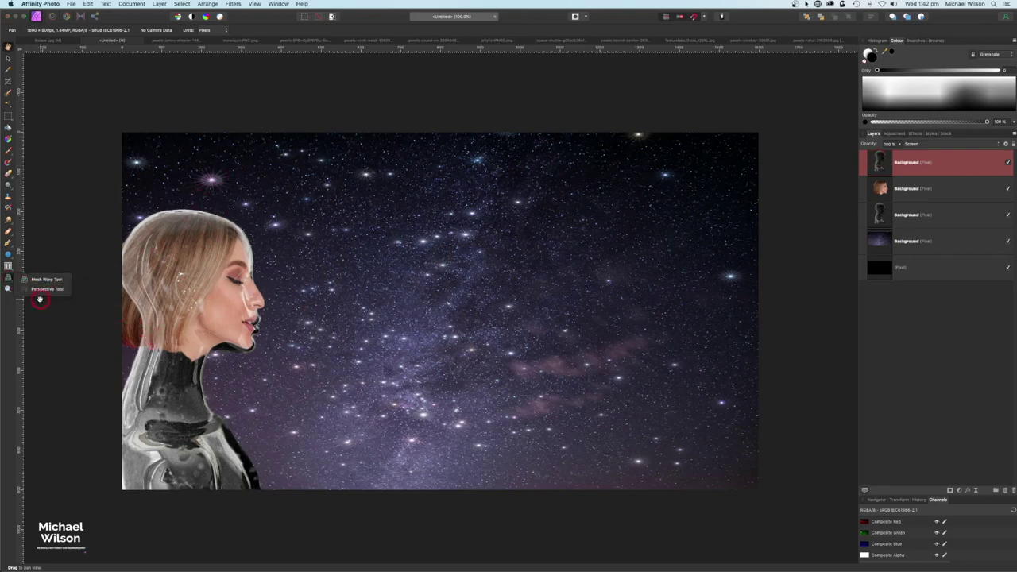
click(46, 280)
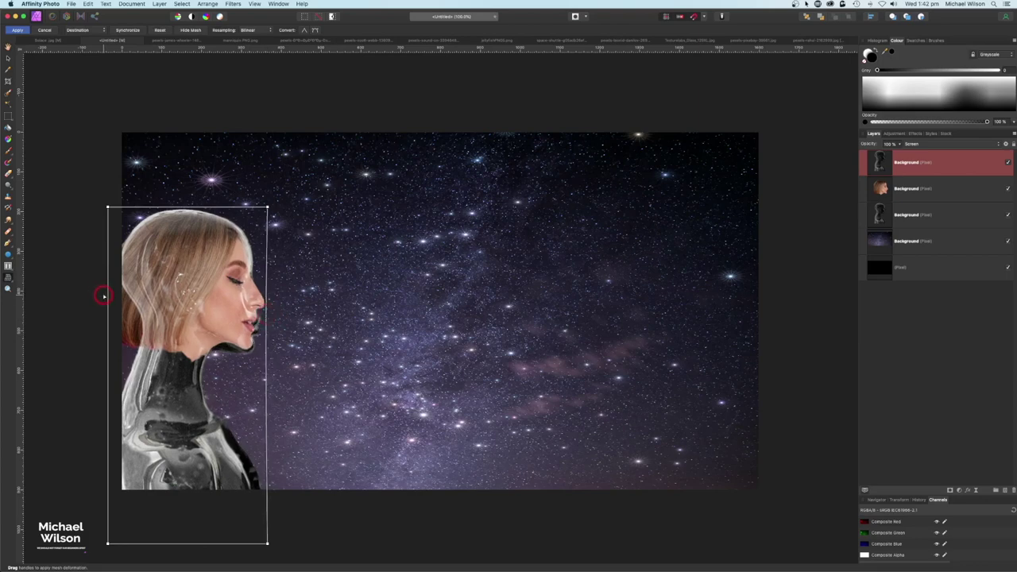
drag(107, 294, 81, 294)
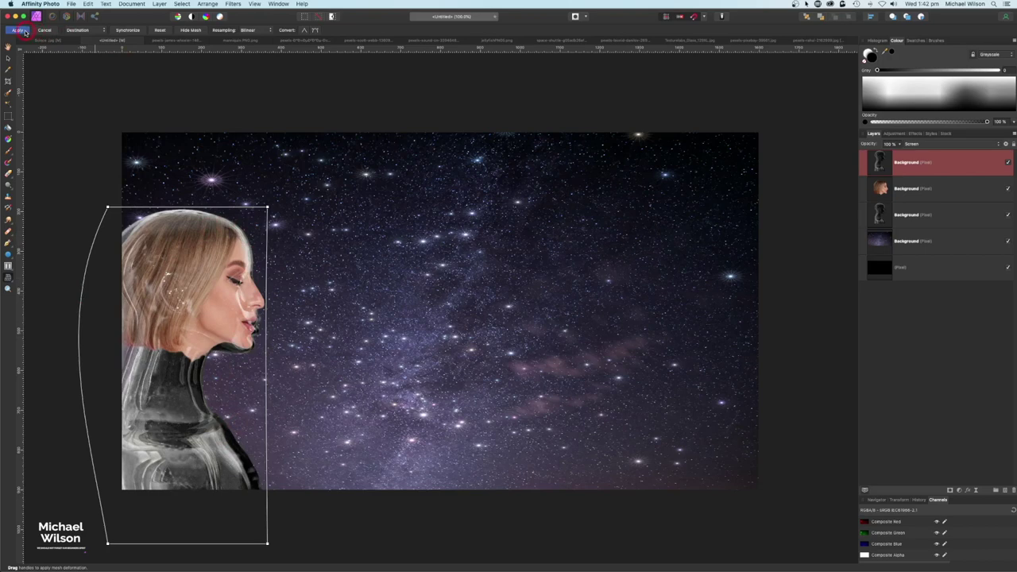
click(20, 31)
- Erase the lower mannequin layer's chin, lips and nose where they stick out around the woman's face
click(902, 215)
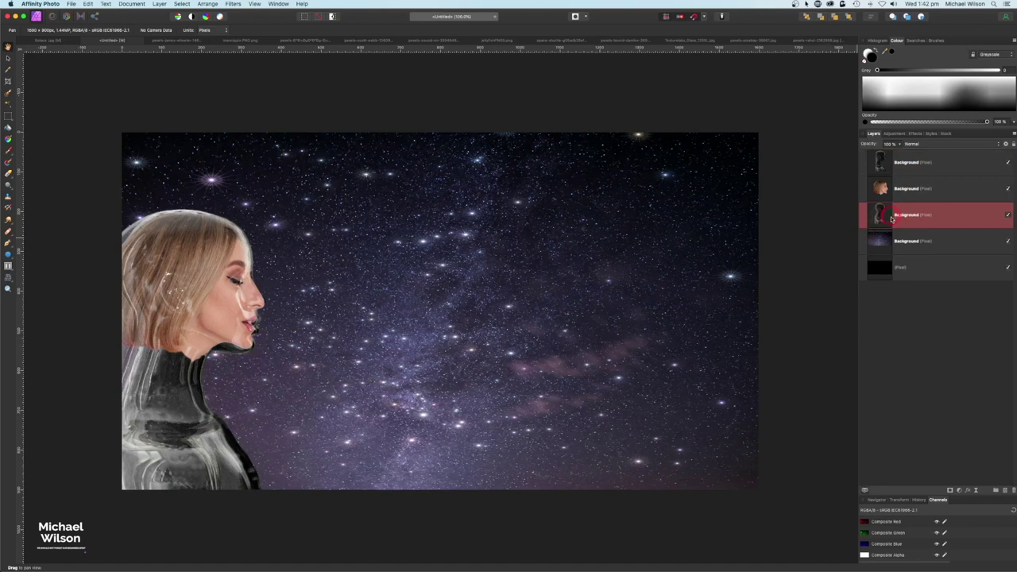
click(8, 174)
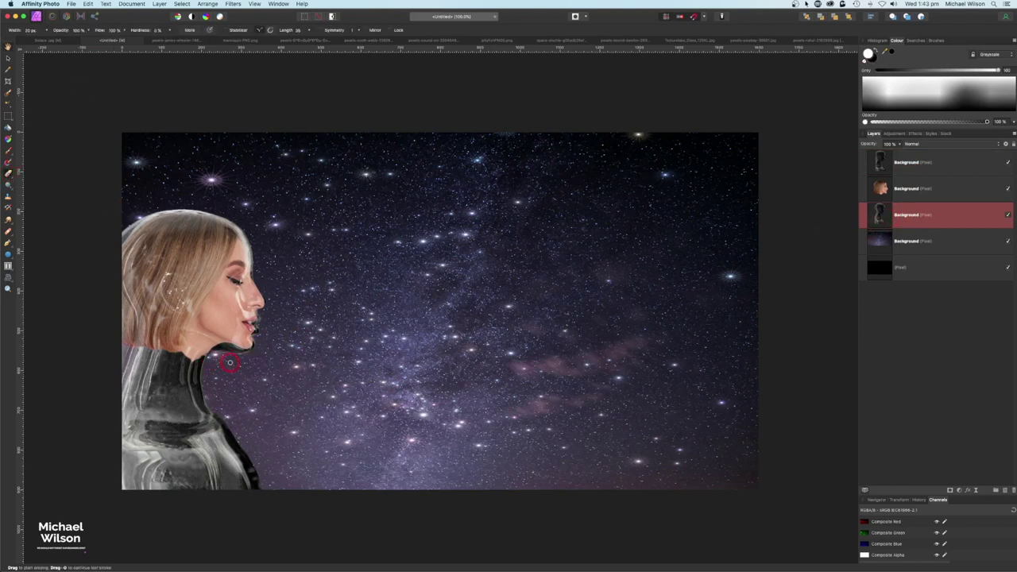
mouse_move(245, 342)
mouse_down()
mouse_move(216, 347)
mouse_move(246, 348)
mouse_move(267, 270)
mouse_up()
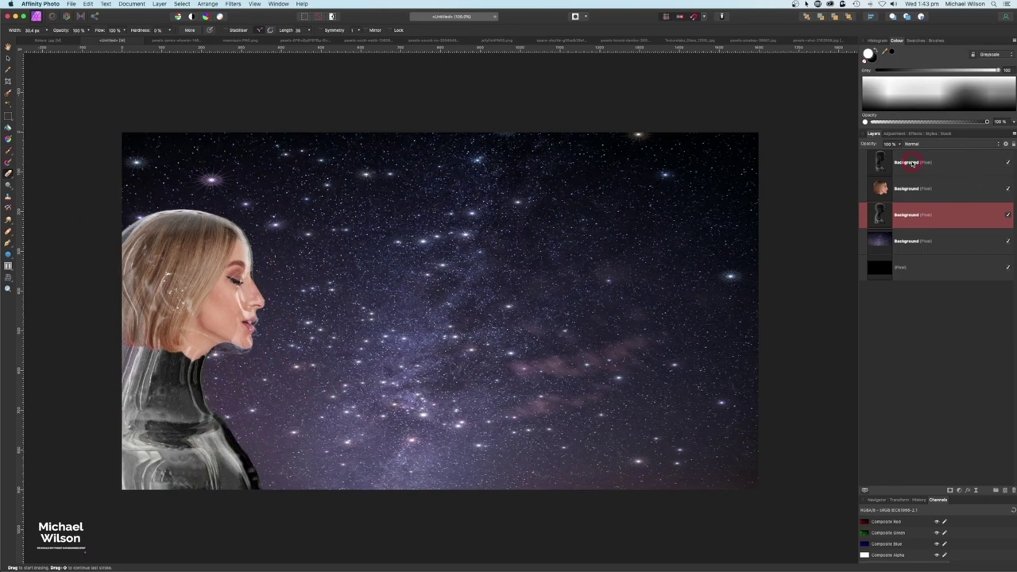
- Add a Recolour adjustment nested in the Screen mannequin layer and shift its hue to light blue, about 202°
click(912, 164)
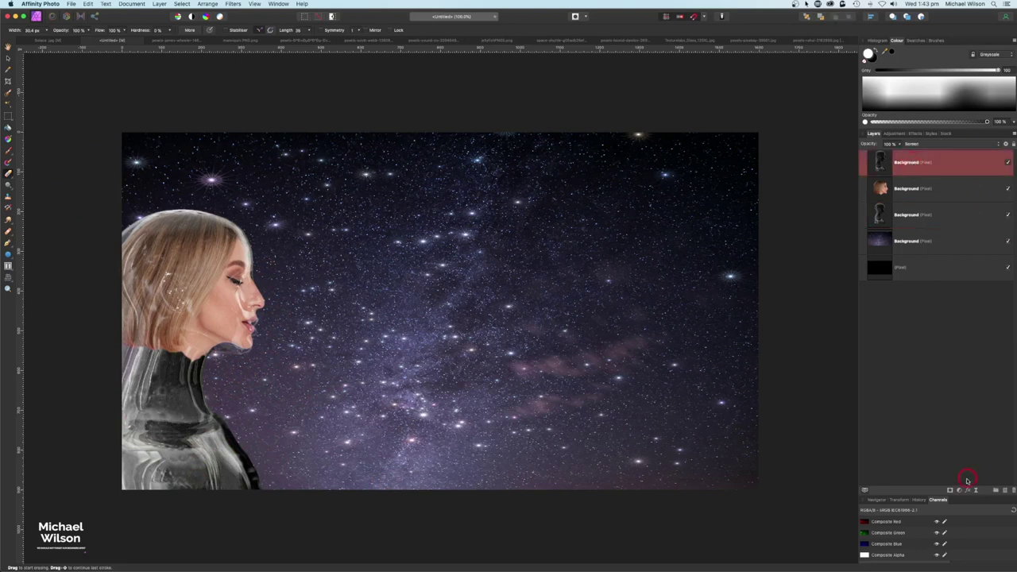
click(959, 490)
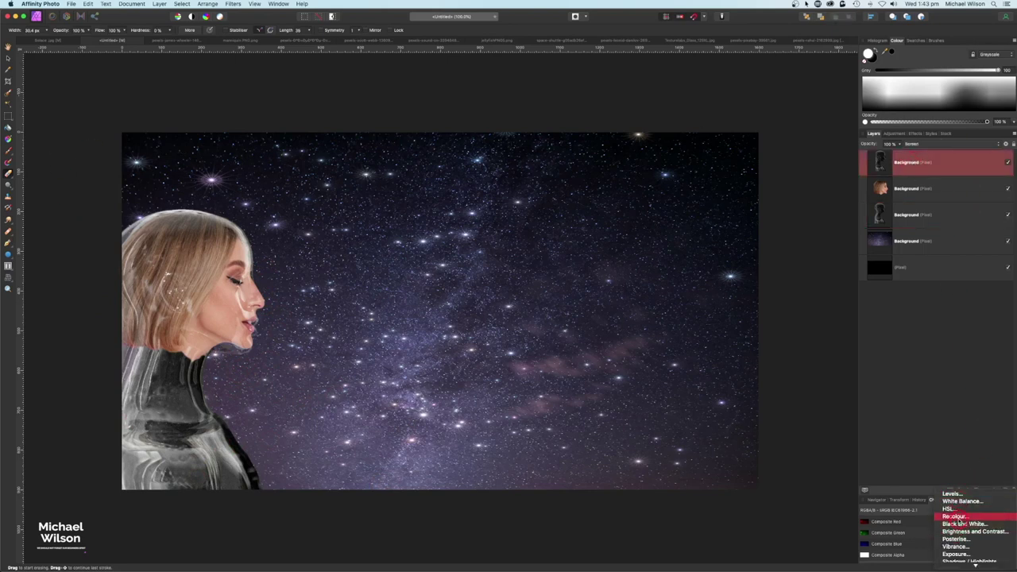
click(954, 516)
drag(914, 163, 945, 190)
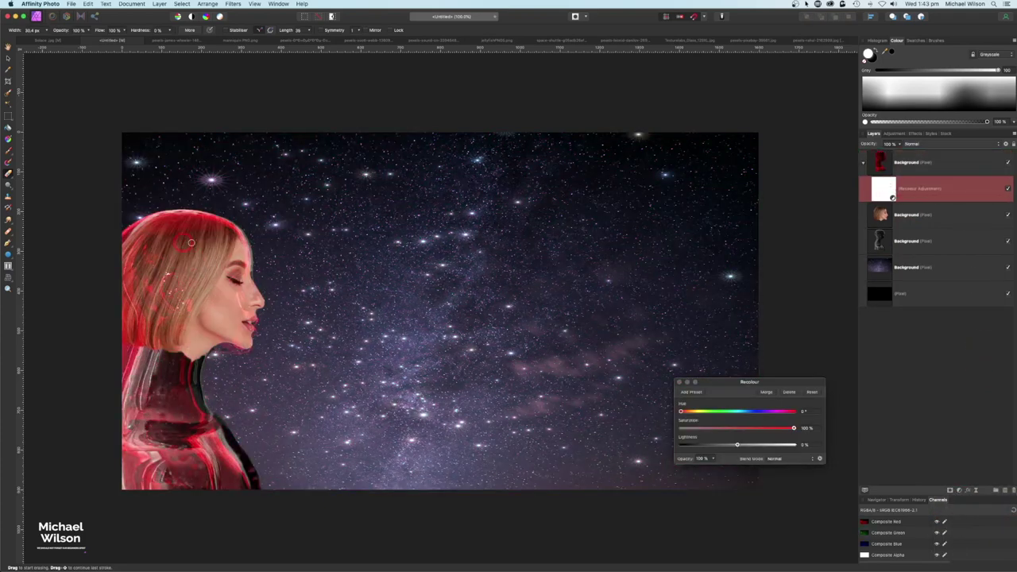
drag(681, 411, 745, 417)
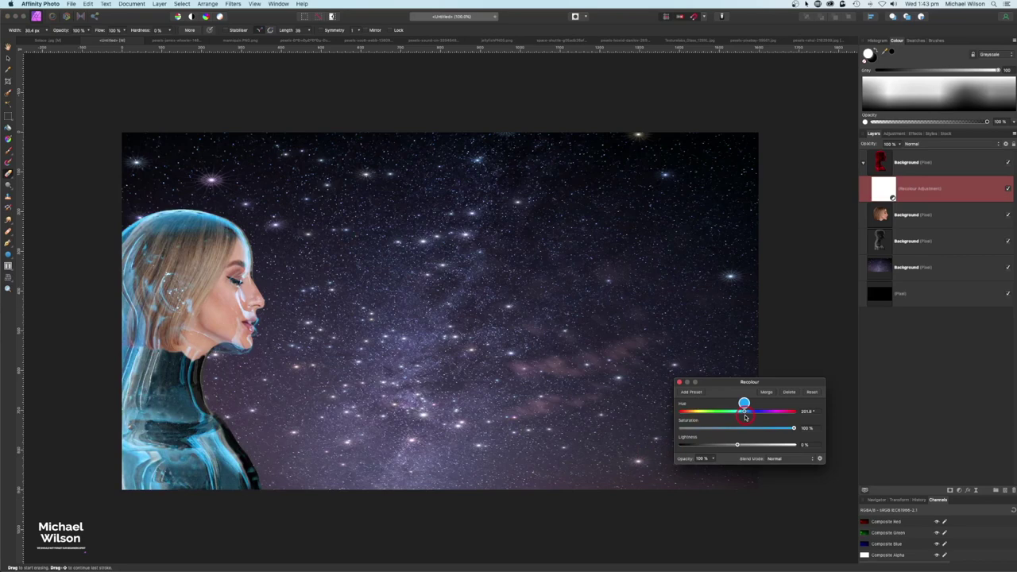
click(679, 383)
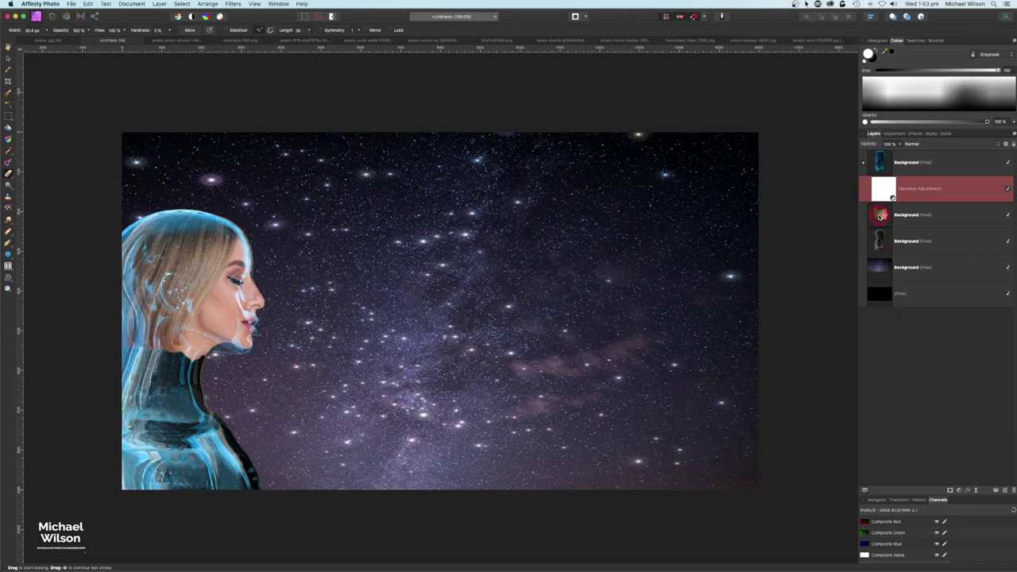
- Copy the hexagonal metal lattice photo from its document and paste it above the blue mannequin layer in the composition
click(910, 219)
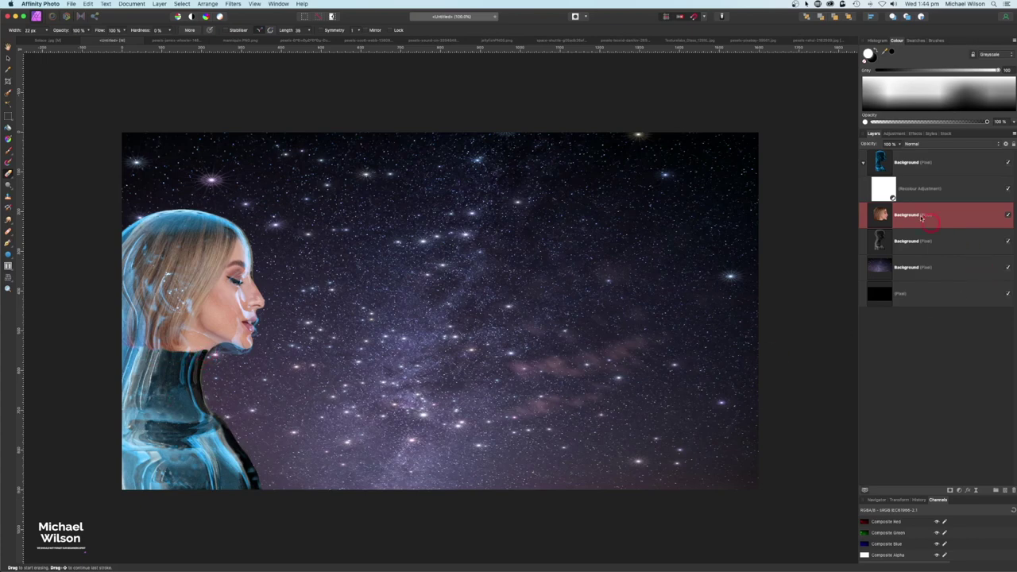
click(863, 162)
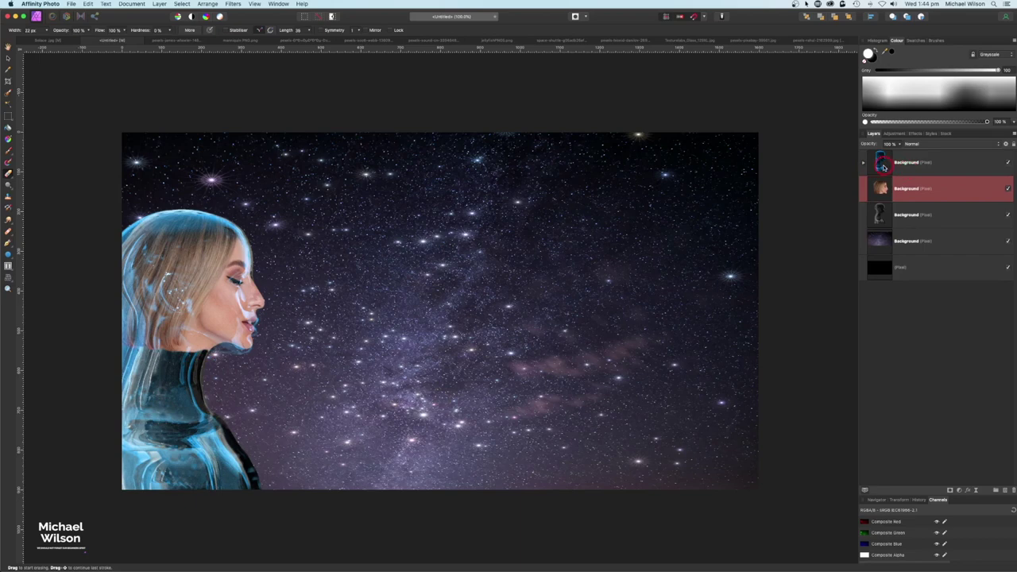
scroll(312, 47, right, 1)
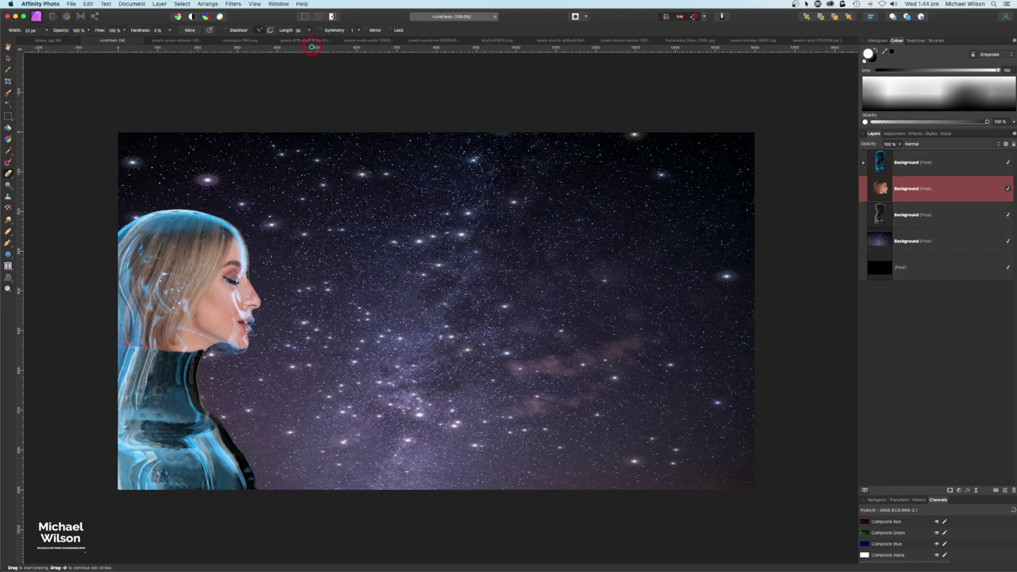
click(366, 41)
key(h)
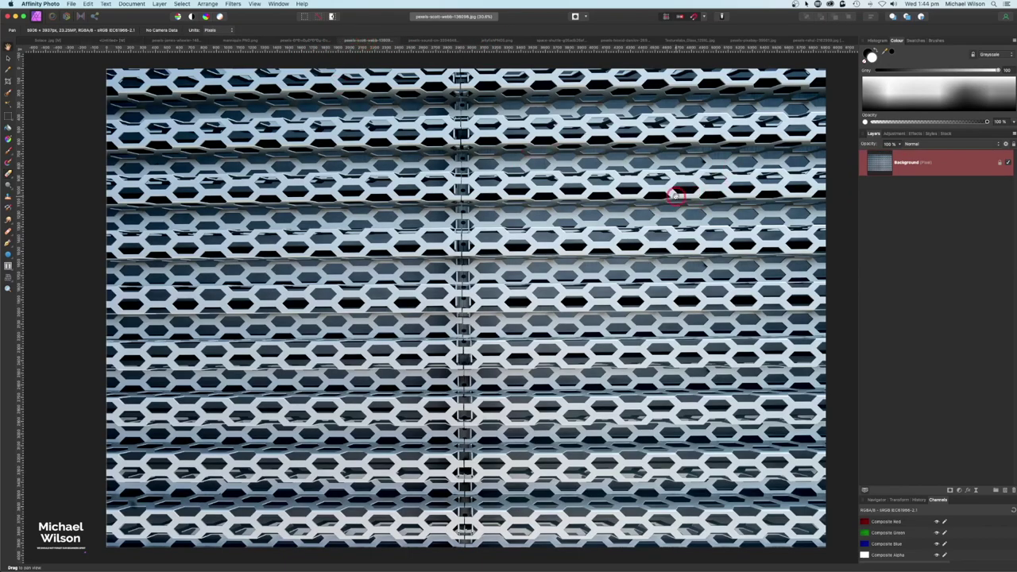
click(112, 41)
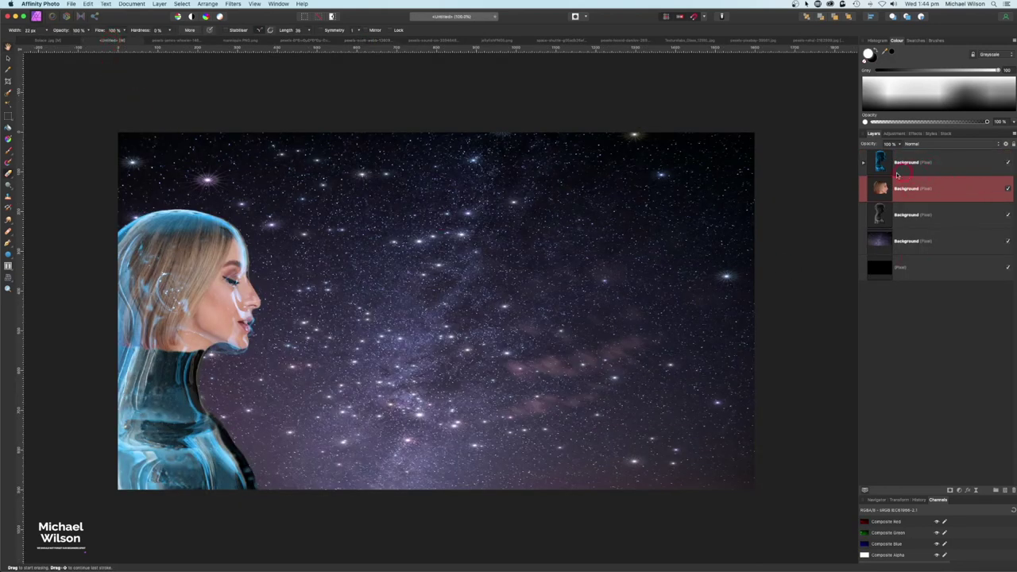
click(927, 195)
click(910, 162)
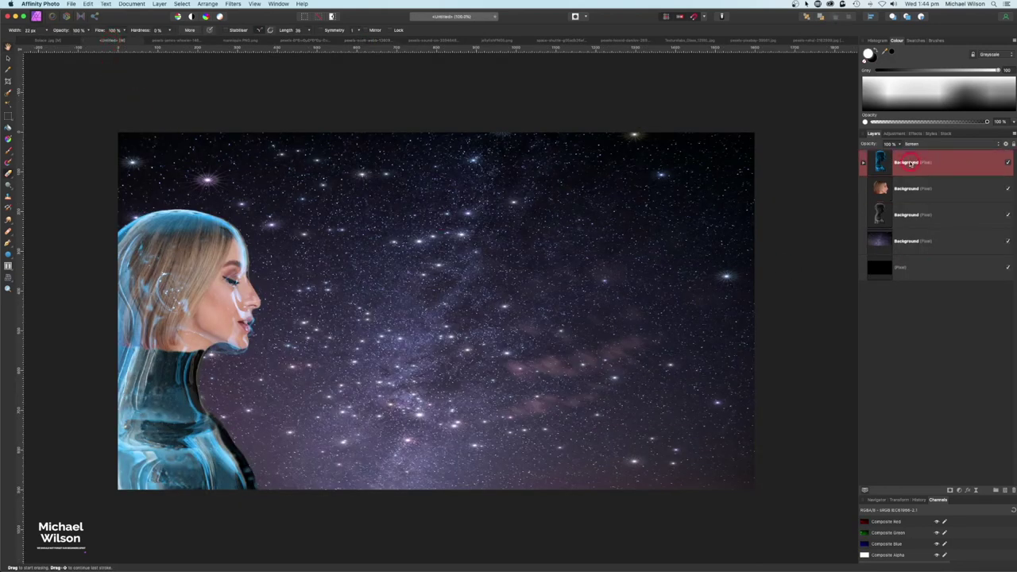
key(super+v)
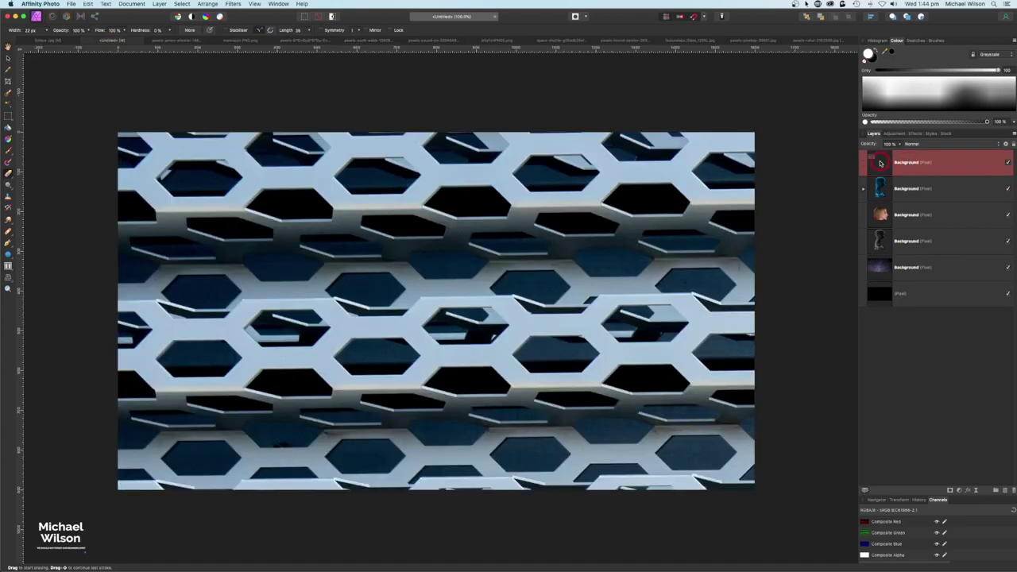
- Scale down the pasted hexagonal lattice layer and place it as a narrow band across the mannequin's neck, just below the jaw
key(super+0)
click(142, 102)
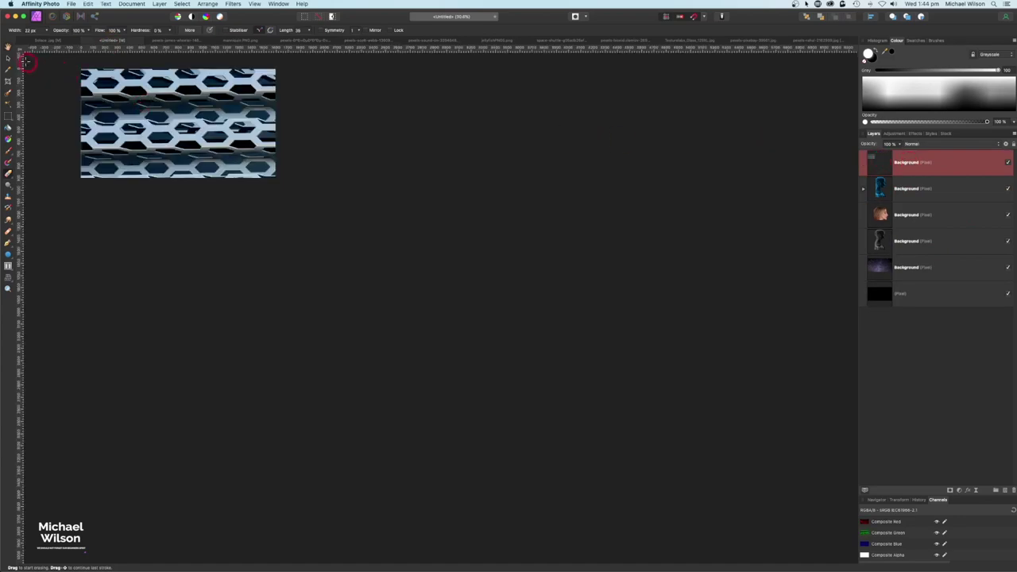
click(8, 58)
drag(77, 70, 199, 110)
key(super+1)
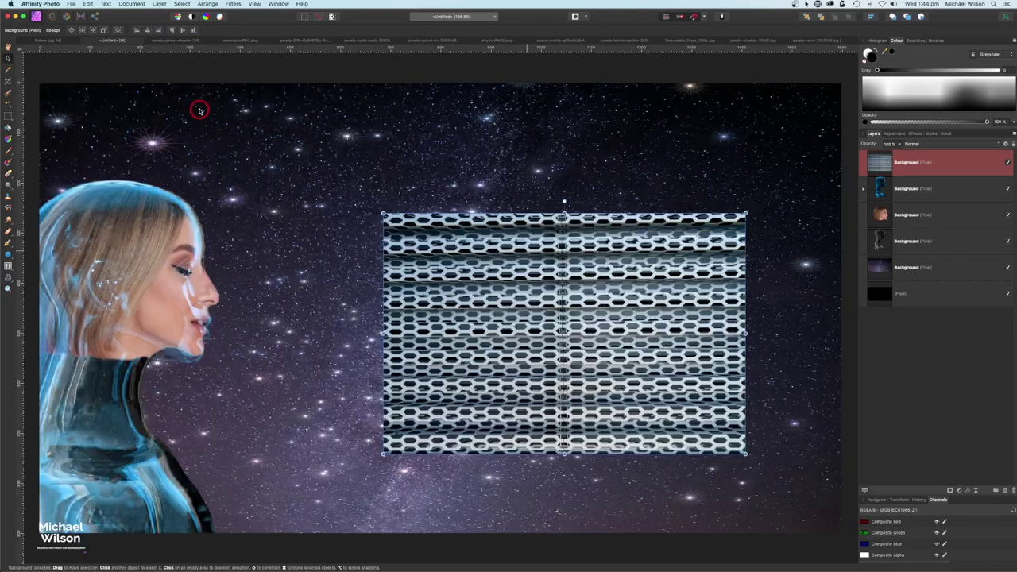
drag(681, 227, 186, 362)
- Mesh-warp the lattice band to follow the throat and extend past the canvas's left side, apply it, and set its blend mode to Multiply
click(9, 265)
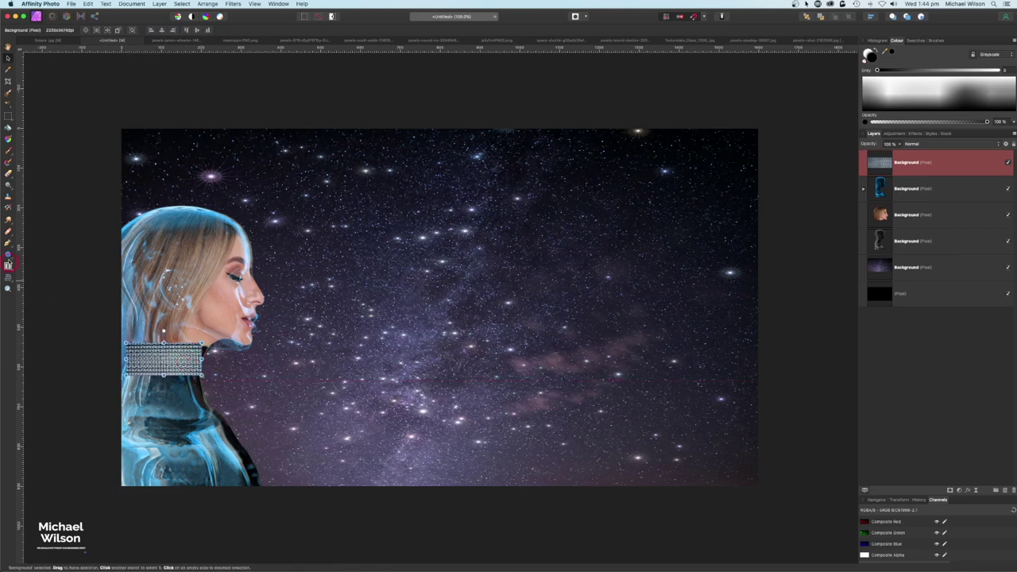
click(9, 278)
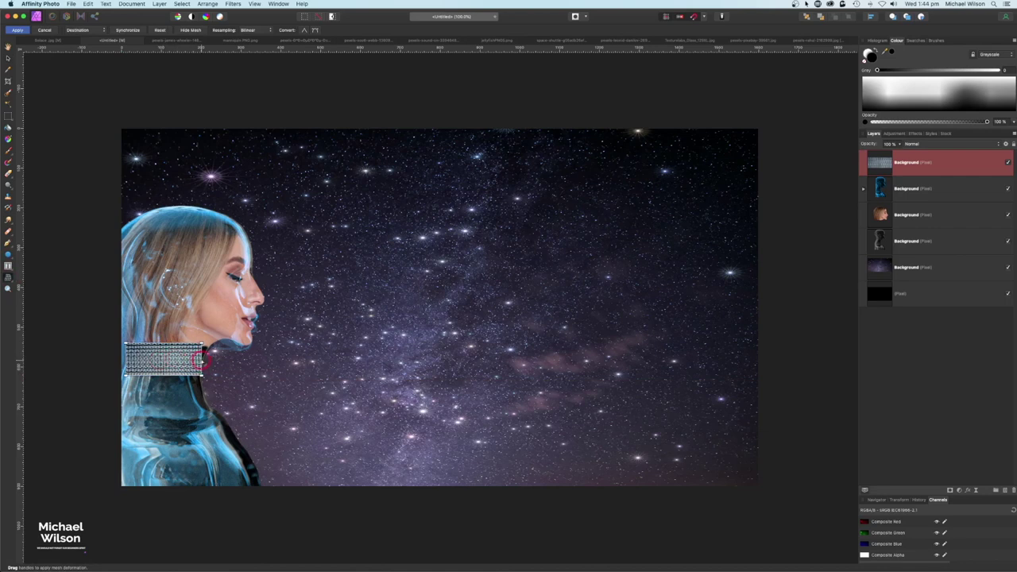
mouse_move(201, 360)
mouse_down()
mouse_move(210, 341)
mouse_move(199, 362)
mouse_up()
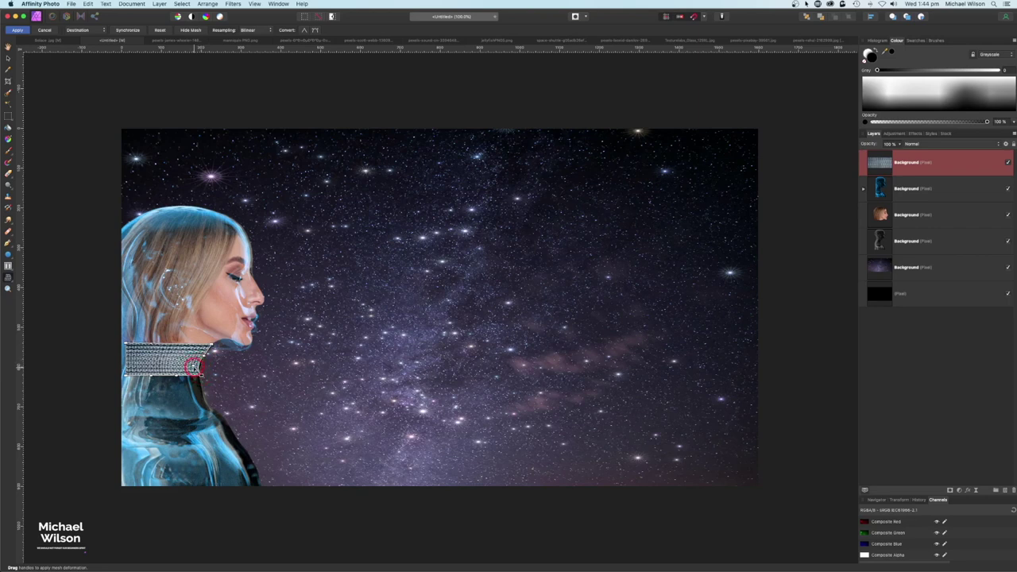
drag(194, 366, 196, 368)
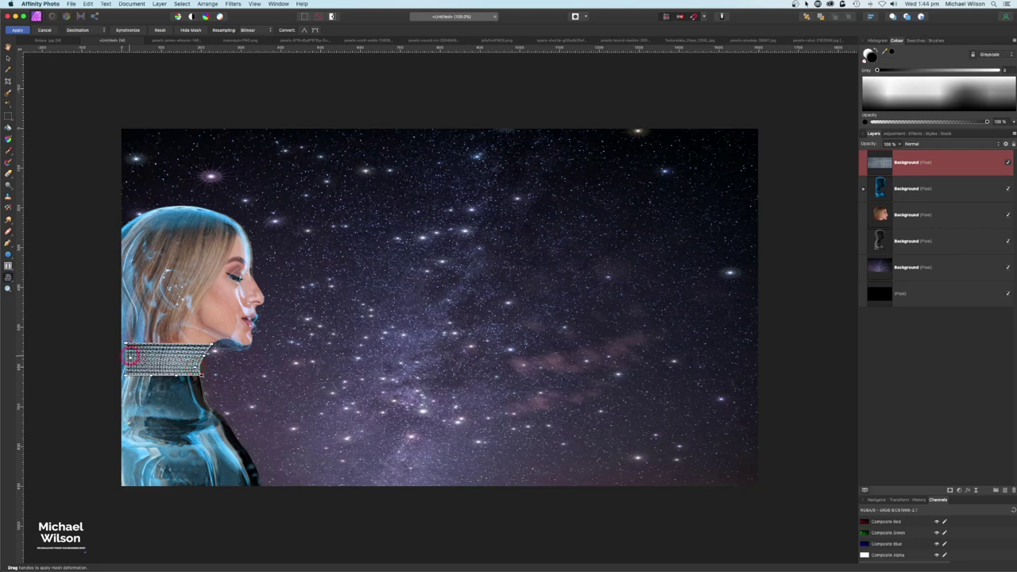
drag(128, 355, 159, 348)
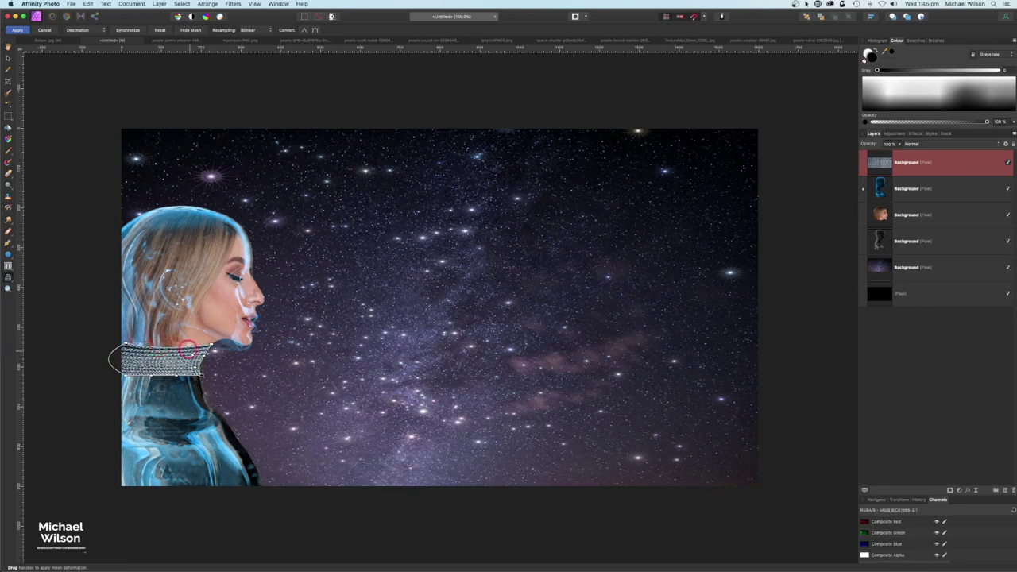
click(17, 30)
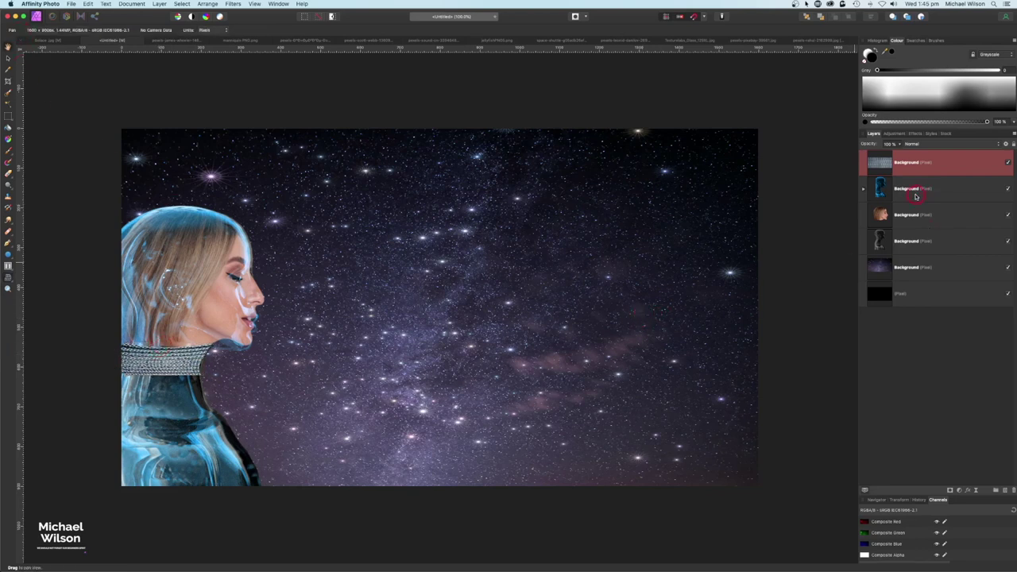
click(912, 144)
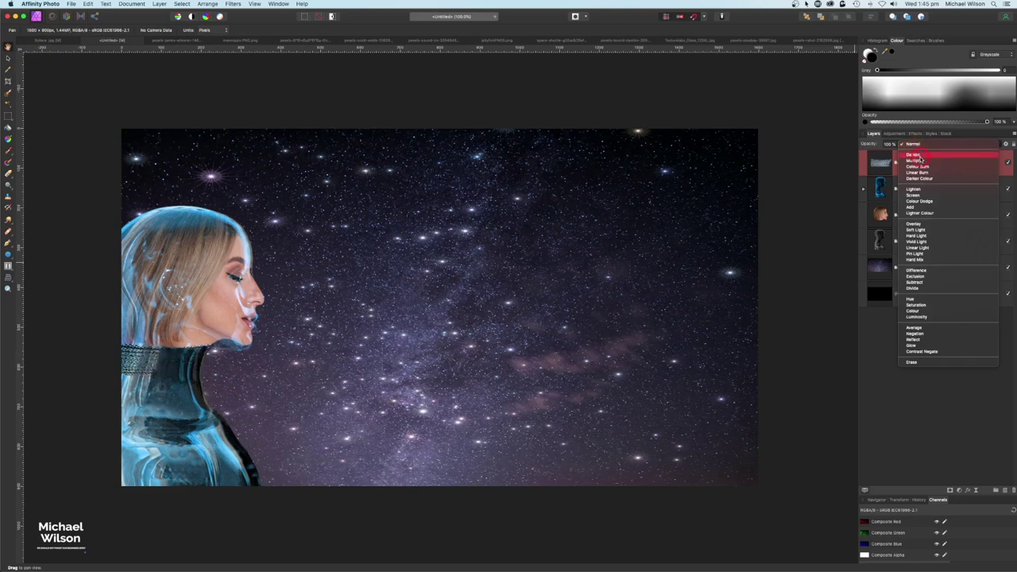
click(915, 160)
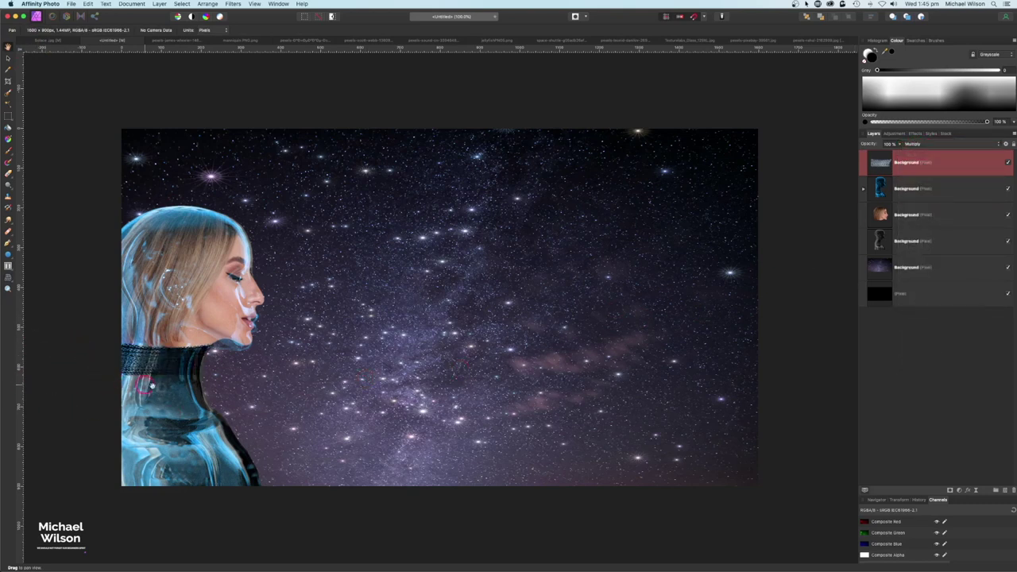
- Shift the blue mannequin, woman's head and lower grey mannequin layers together slightly to the left
click(912, 191)
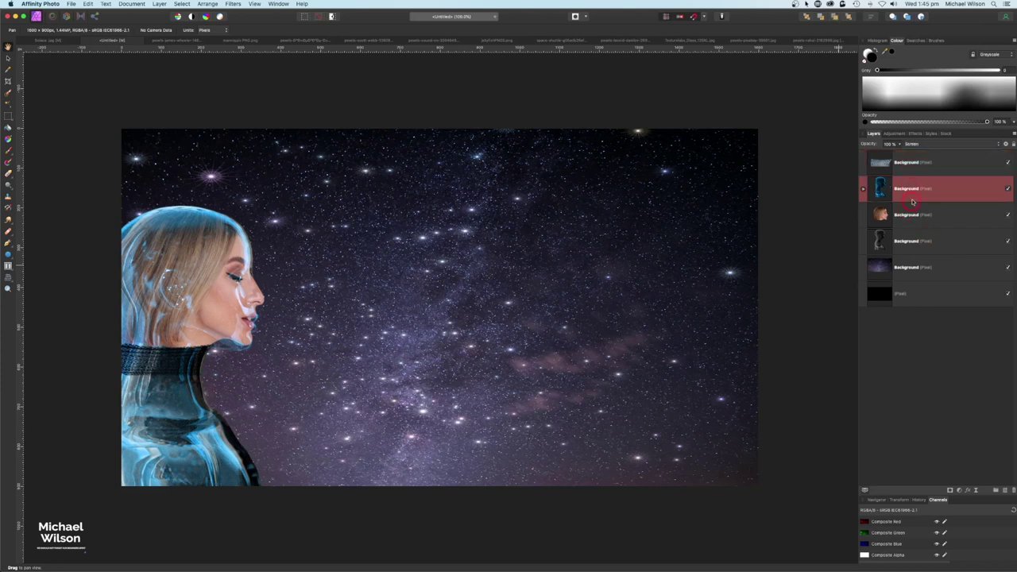
shift+click(911, 216)
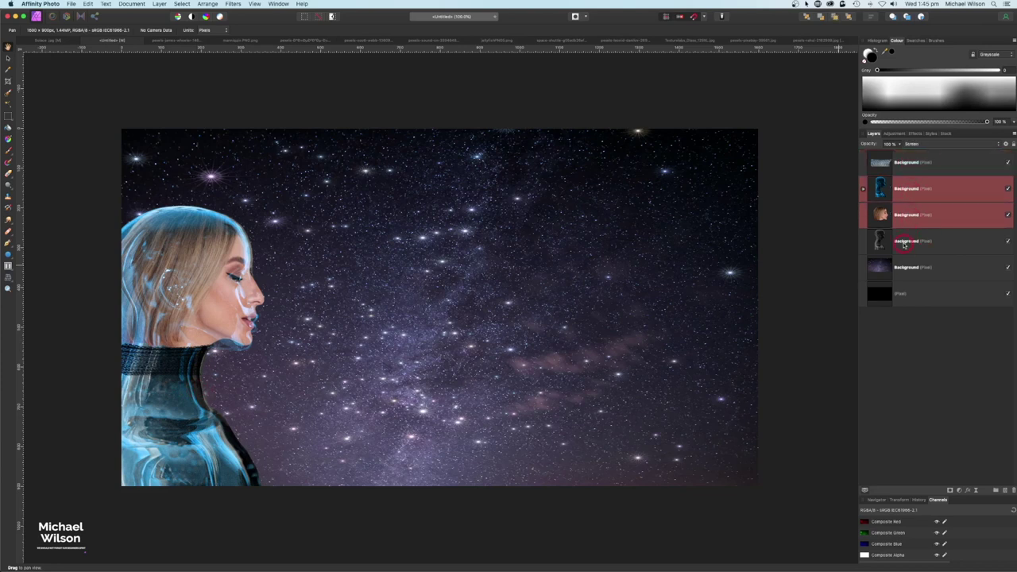
shift+click(904, 243)
click(9, 60)
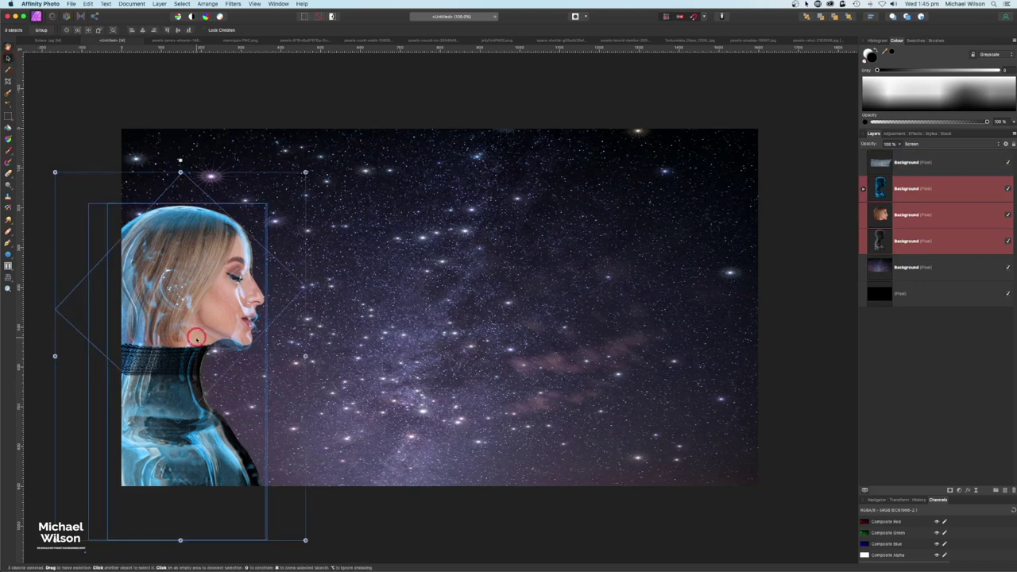
drag(211, 363, 188, 363)
- Mesh-warp the lattice band's upper edge so it fits under the jaw of the shifted figure, and apply it
click(914, 164)
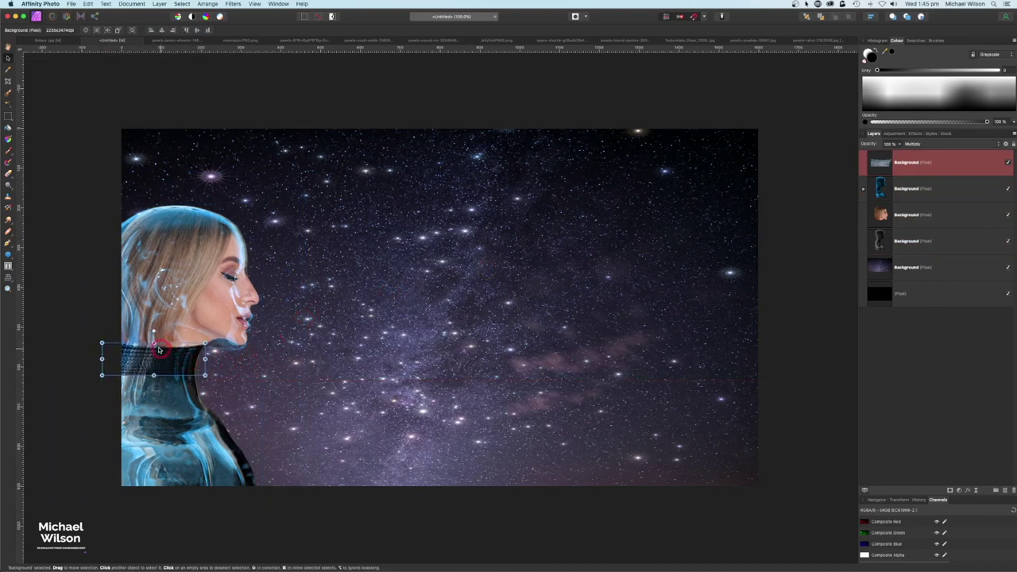
click(13, 285)
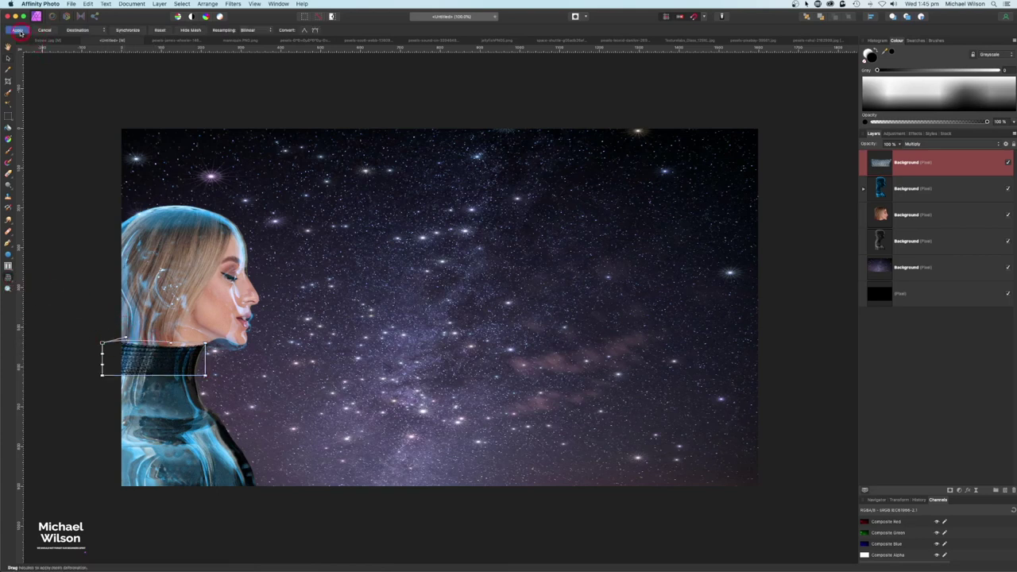
click(18, 30)
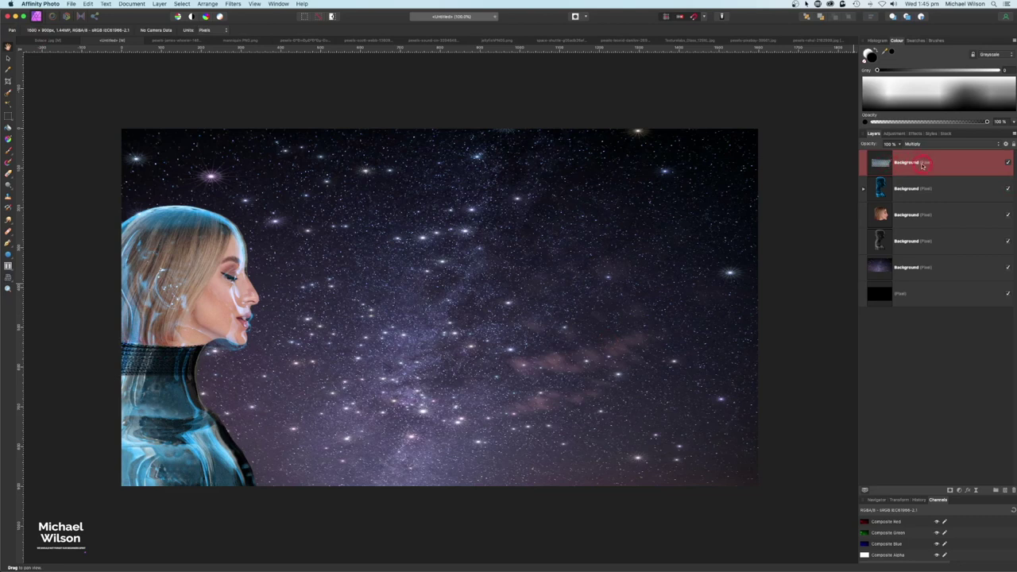
- Add a mask to the lattice layer and fade the band's lower edge with a soft 64 px black brush at 10% flow
click(926, 469)
click(950, 491)
click(890, 187)
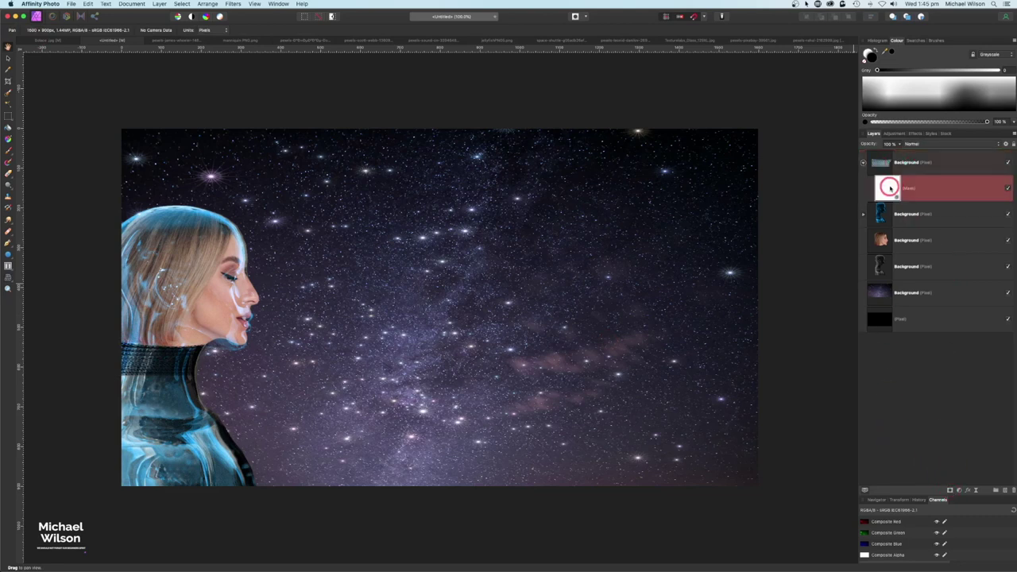
click(8, 151)
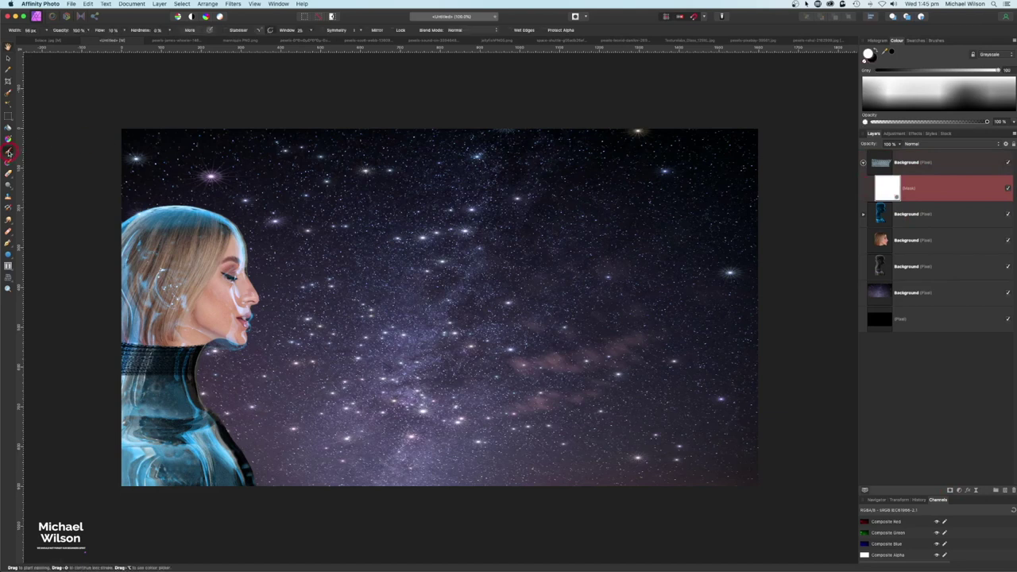
click(942, 40)
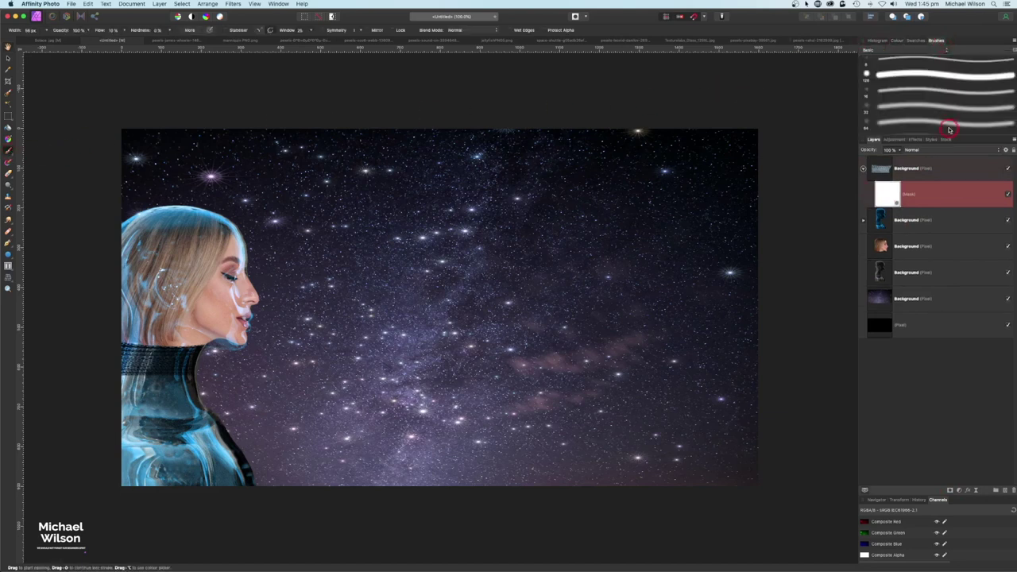
click(918, 110)
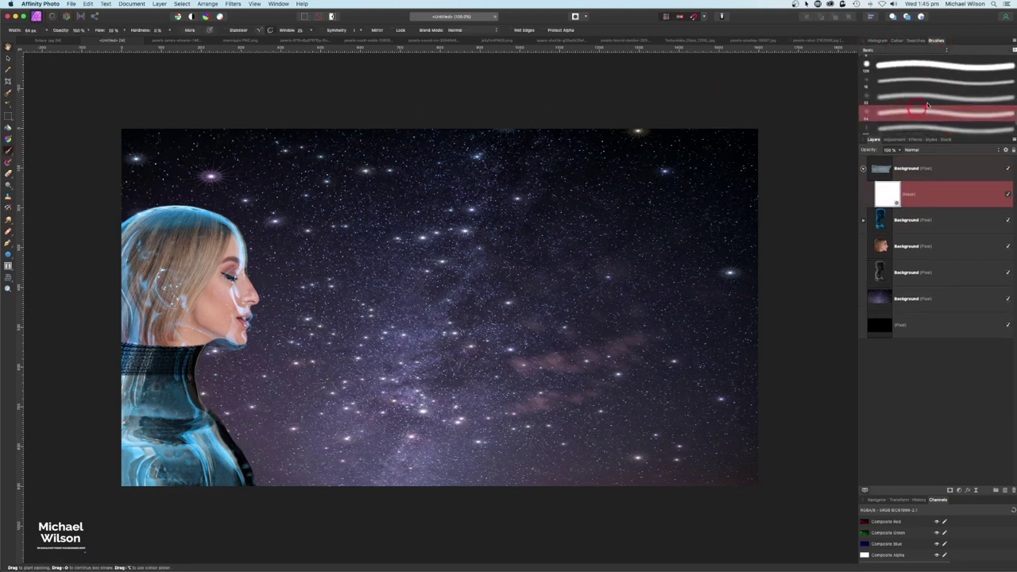
click(901, 41)
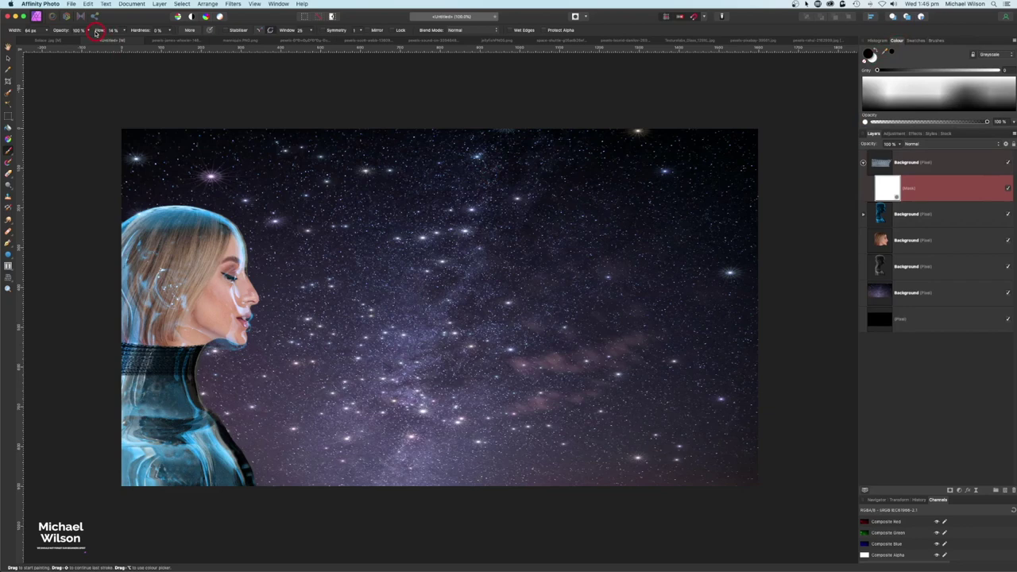
drag(94, 35, 93, 34)
mouse_move(132, 377)
mouse_down()
mouse_move(122, 375)
mouse_move(159, 368)
mouse_move(143, 372)
mouse_up()
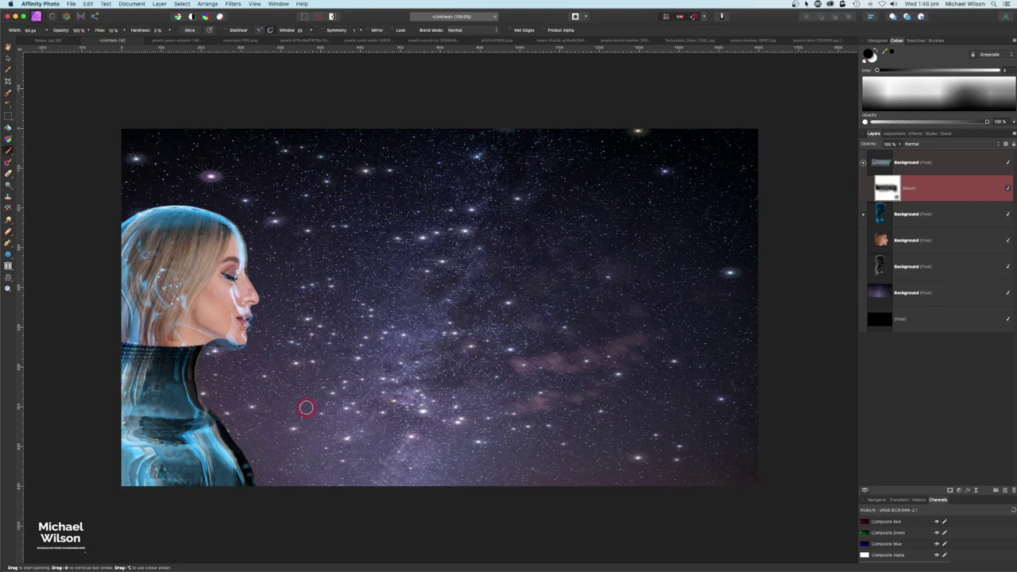
click(864, 162)
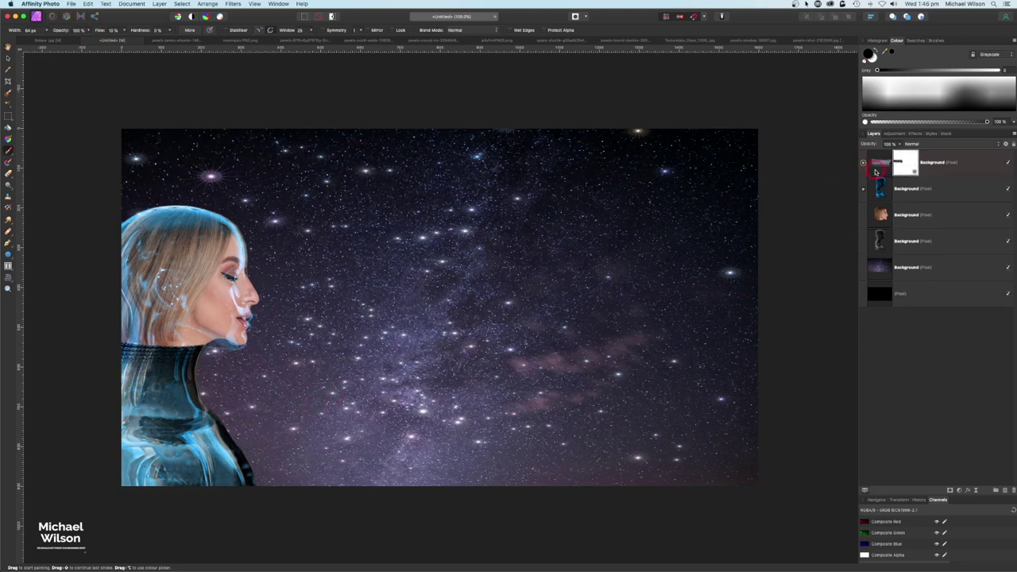
- Add an Exposure adjustment nested in the woman's head layer and lower its exposure to about -1.9
click(883, 170)
click(881, 214)
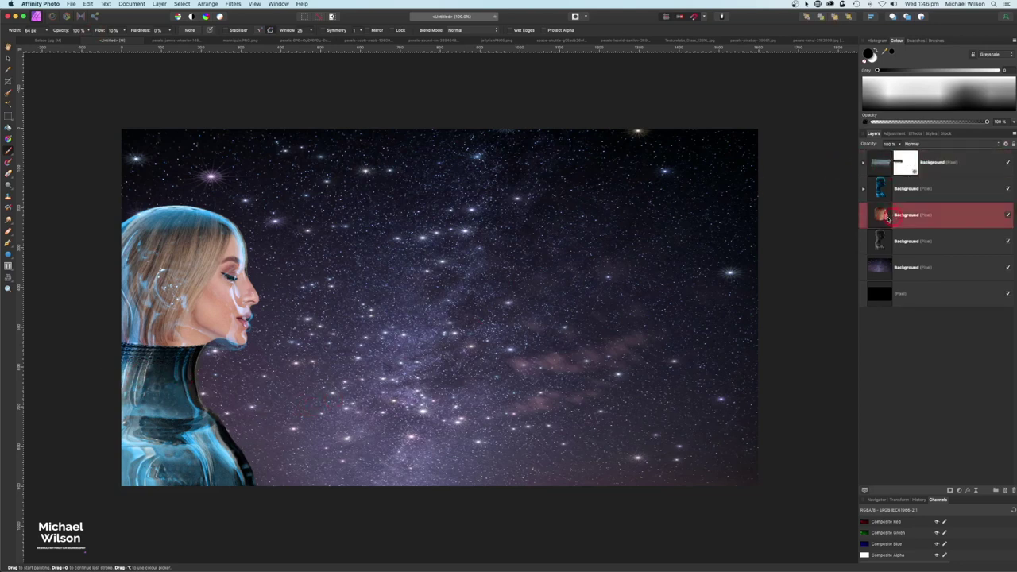
click(960, 491)
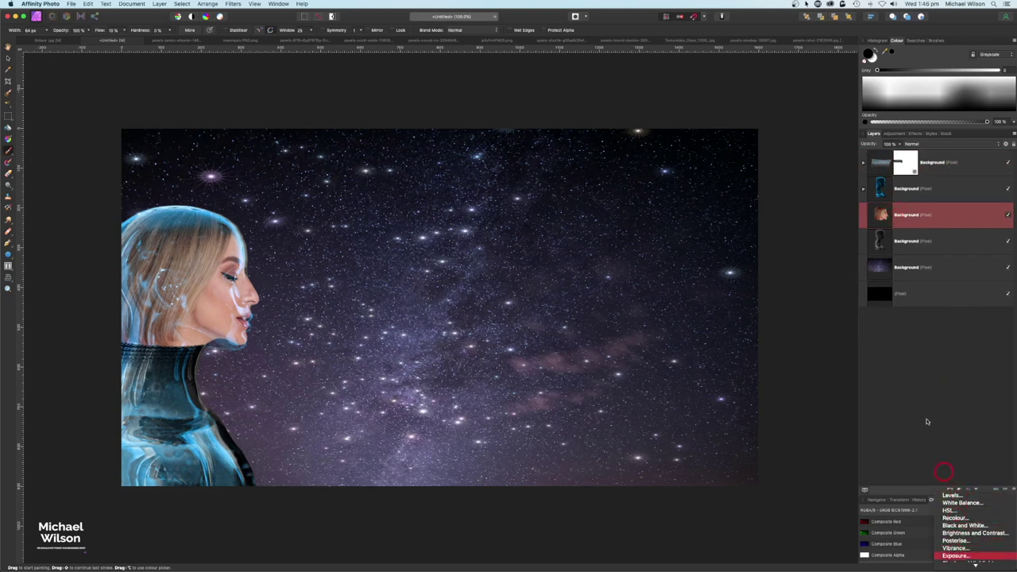
click(956, 555)
drag(920, 232, 914, 238)
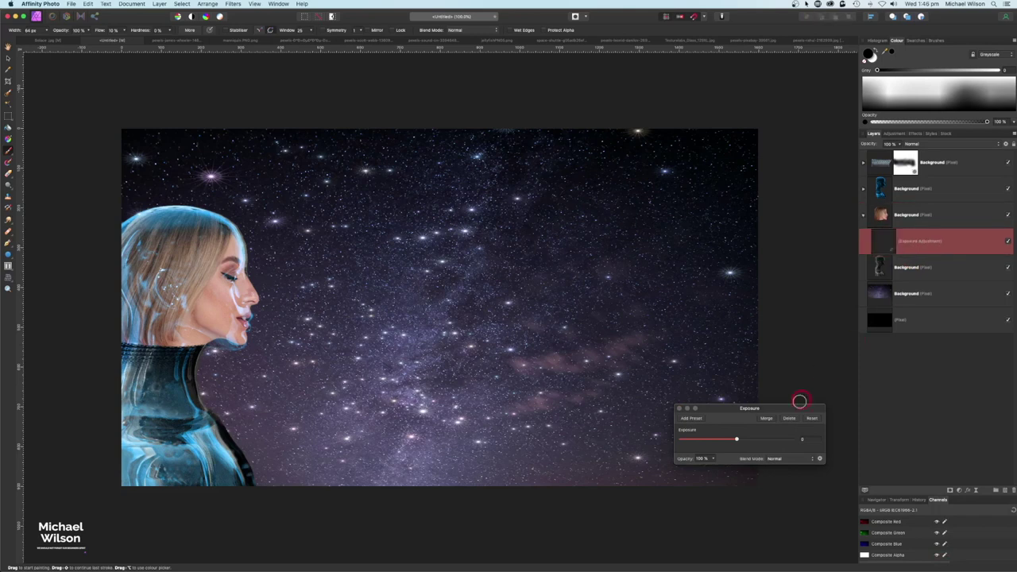
drag(797, 411, 787, 296)
drag(726, 324, 715, 325)
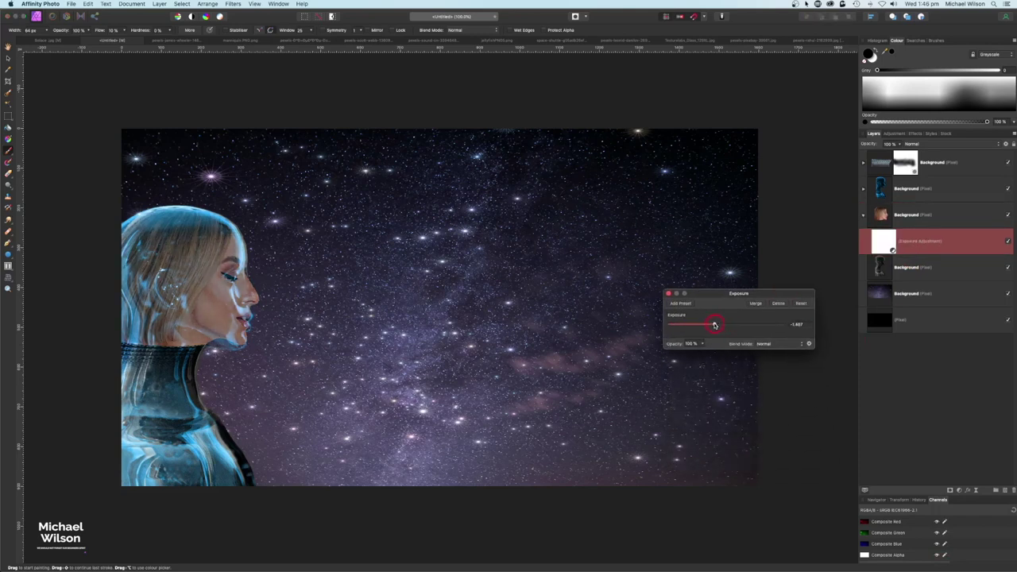
click(669, 293)
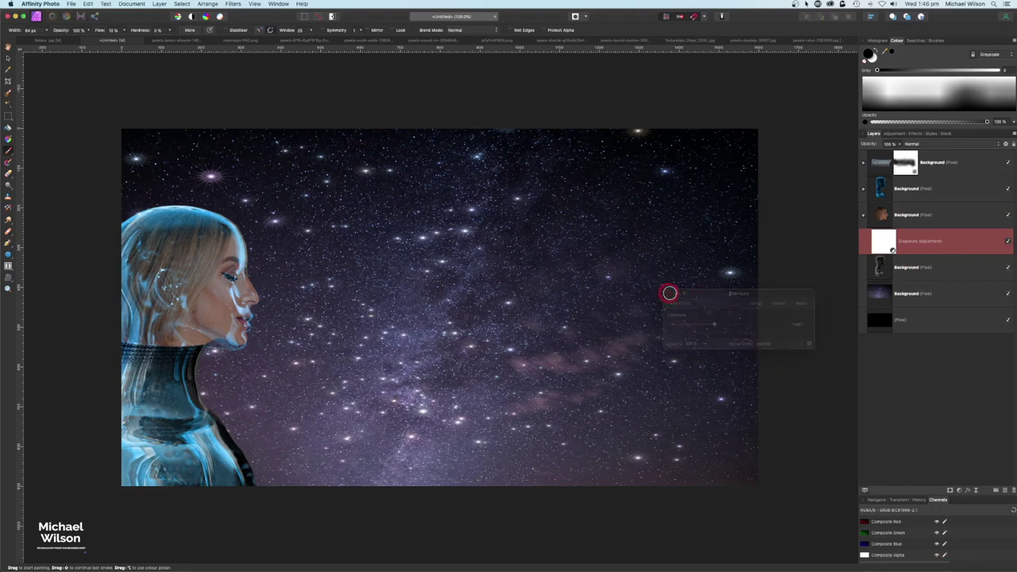
- Select the whole white headphones with the Selection Brush in their own photo document and copy them
click(422, 40)
key(w)
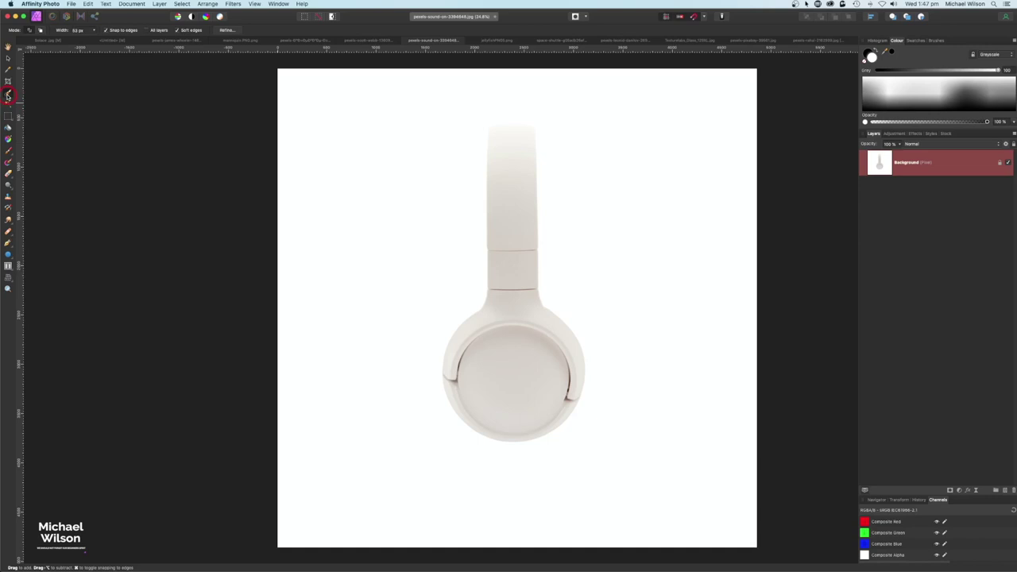
mouse_move(511, 164)
mouse_down()
mouse_move(511, 133)
mouse_move(493, 131)
mouse_move(530, 130)
mouse_move(495, 129)
mouse_move(521, 317)
mouse_move(501, 366)
mouse_move(460, 369)
mouse_move(567, 372)
mouse_move(574, 351)
mouse_move(575, 395)
mouse_up()
- Return to the space composition and paste the headphones directly above the woman's head layer
click(109, 40)
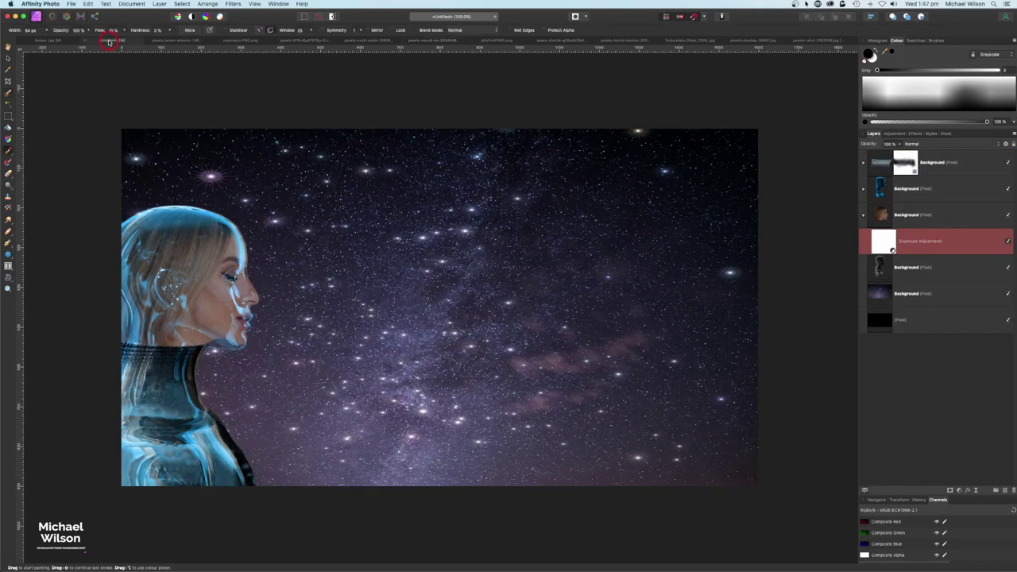
click(881, 215)
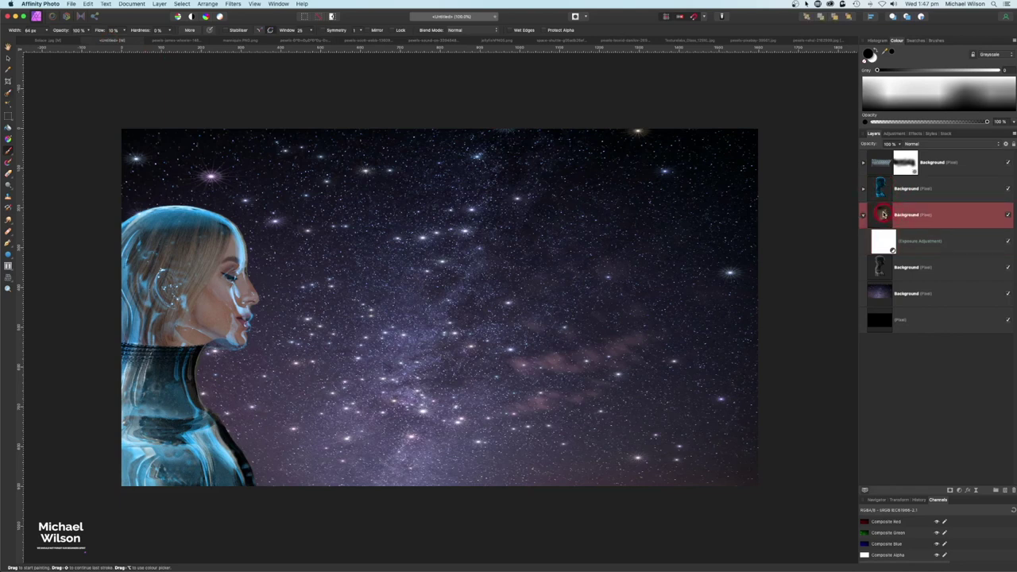
key(super+v)
- Scale down the oversized headphones layer and move it onto the lower middle of the starry canvas
double_click(883, 215)
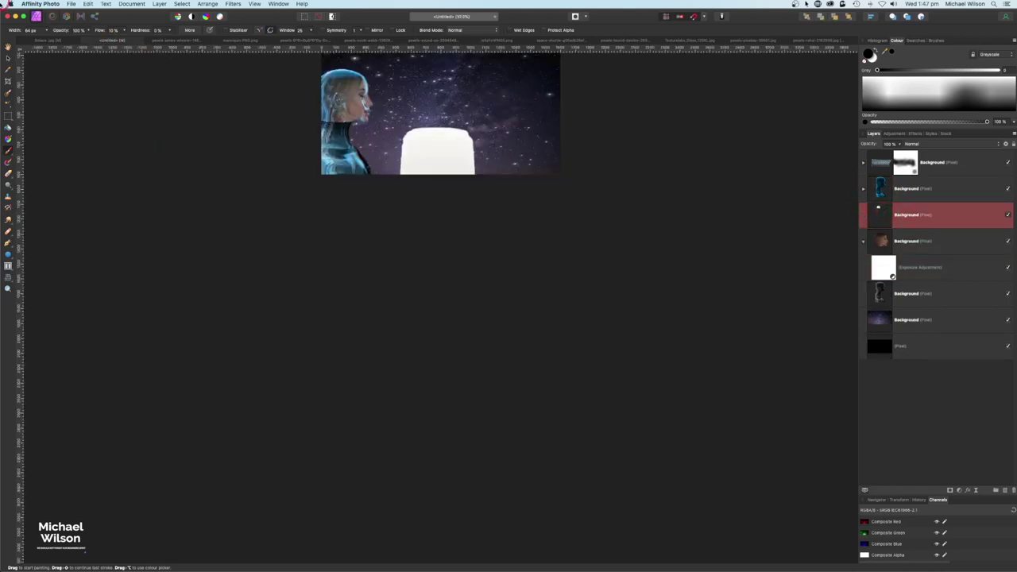
click(8, 59)
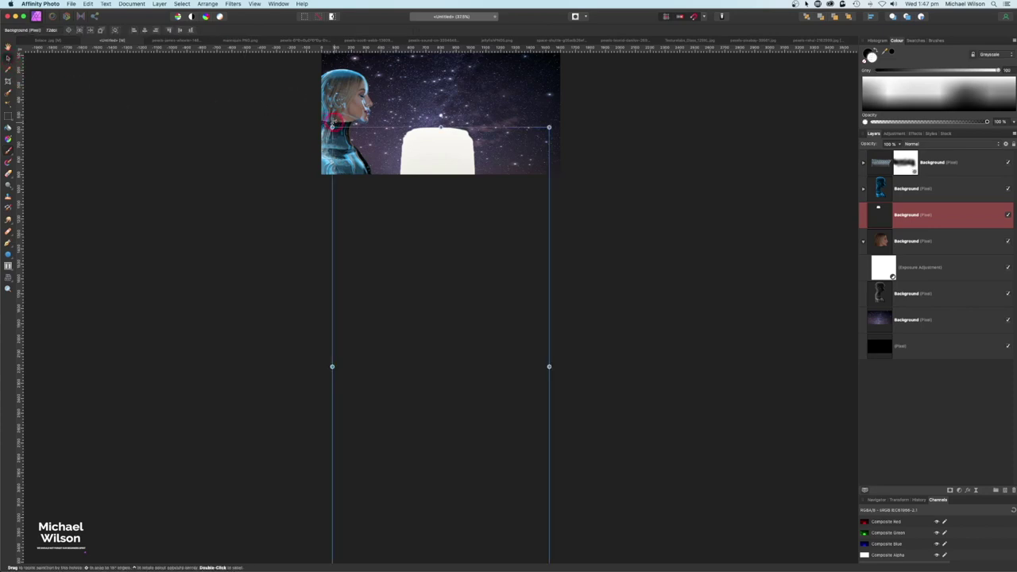
drag(331, 125, 540, 499)
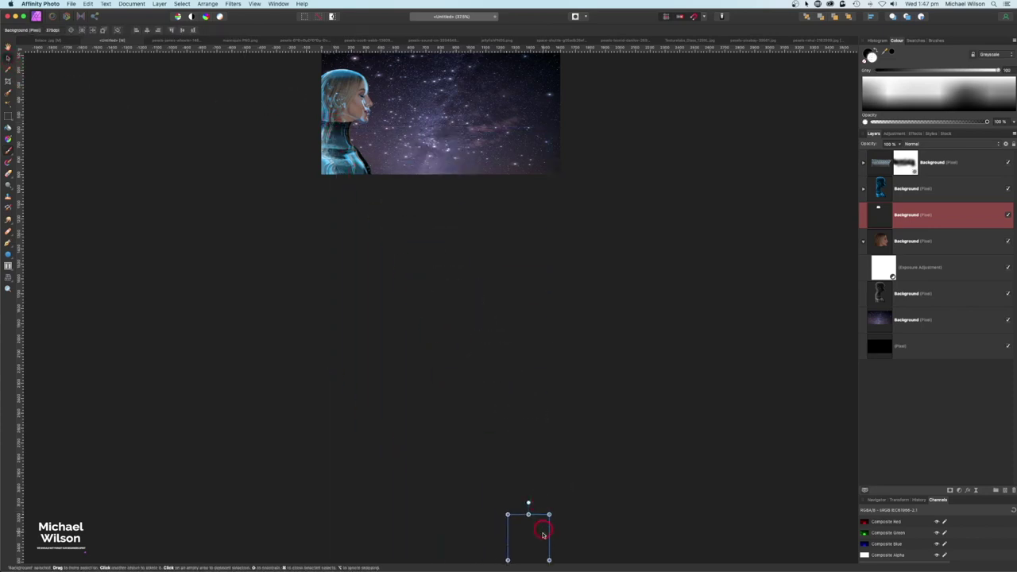
drag(541, 536, 454, 117)
key(super+1)
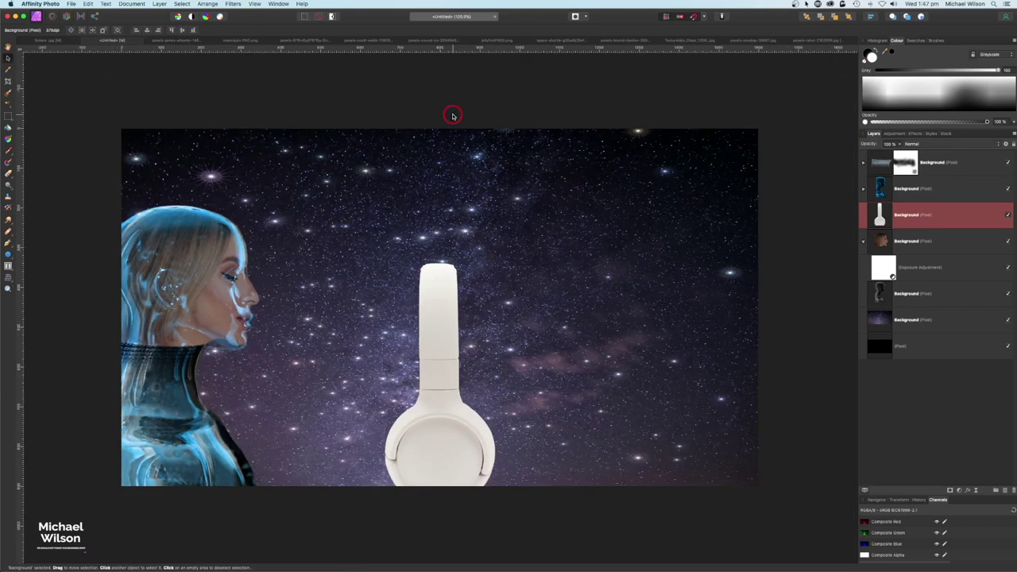
- Scale the headphones down further and fit them over the woman's ear, with the headband reaching the top of her head
drag(494, 265, 465, 325)
drag(432, 363, 242, 266)
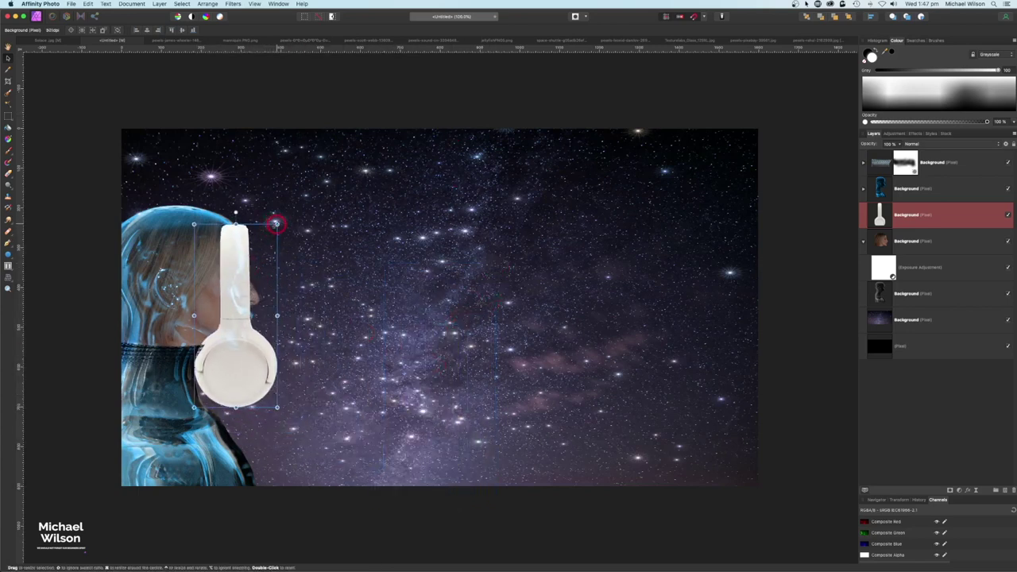
drag(277, 223, 167, 223)
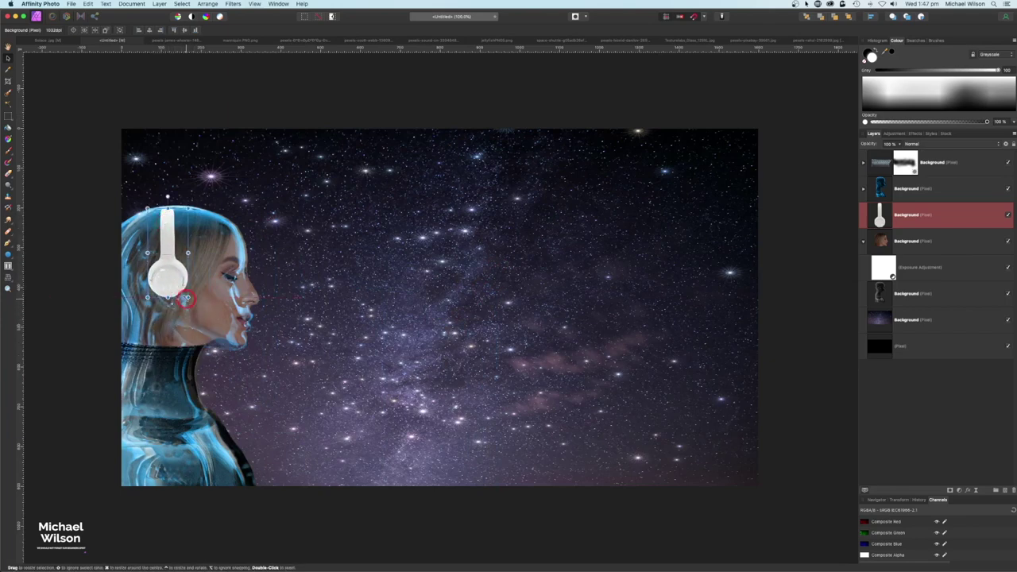
mouse_move(189, 298)
mouse_down()
mouse_move(196, 311)
mouse_move(179, 282)
mouse_move(194, 313)
mouse_move(186, 302)
mouse_up()
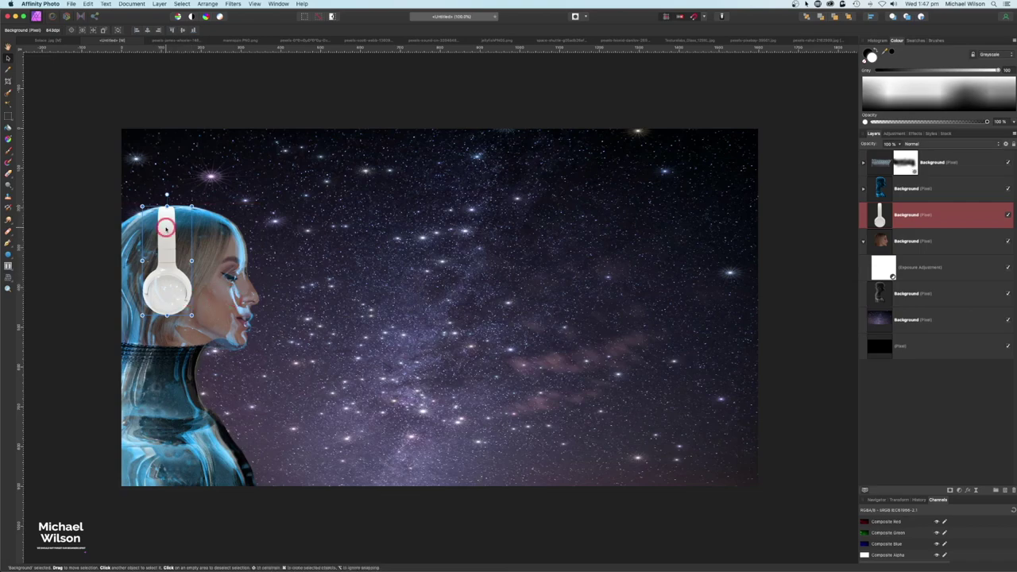
- Erase the blue shell's reflections that overlap the headphones, working on the blue shell layer with a soft Erase Brush
key(super+plus)
key(super+plus)
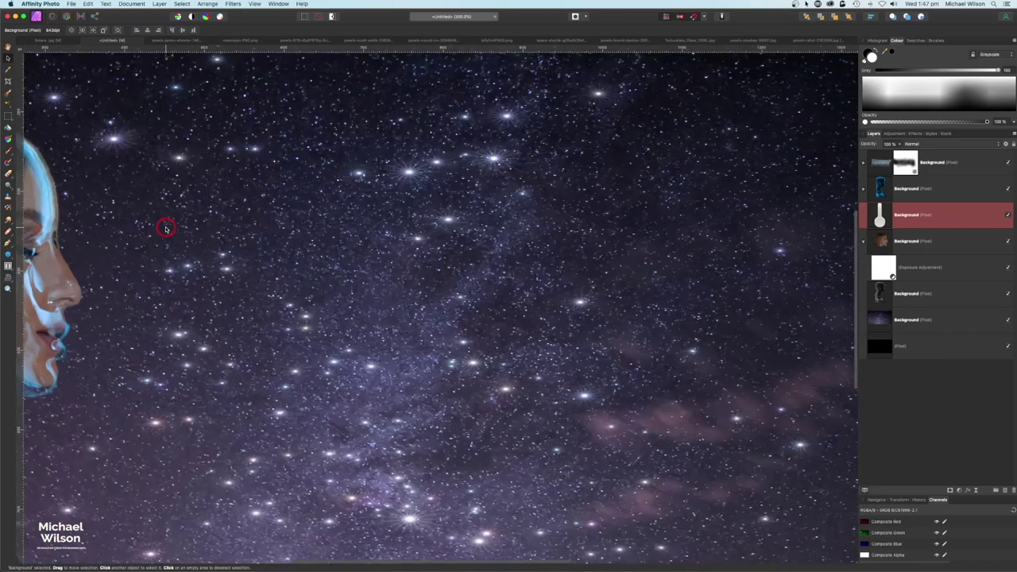
drag(146, 216, 611, 375)
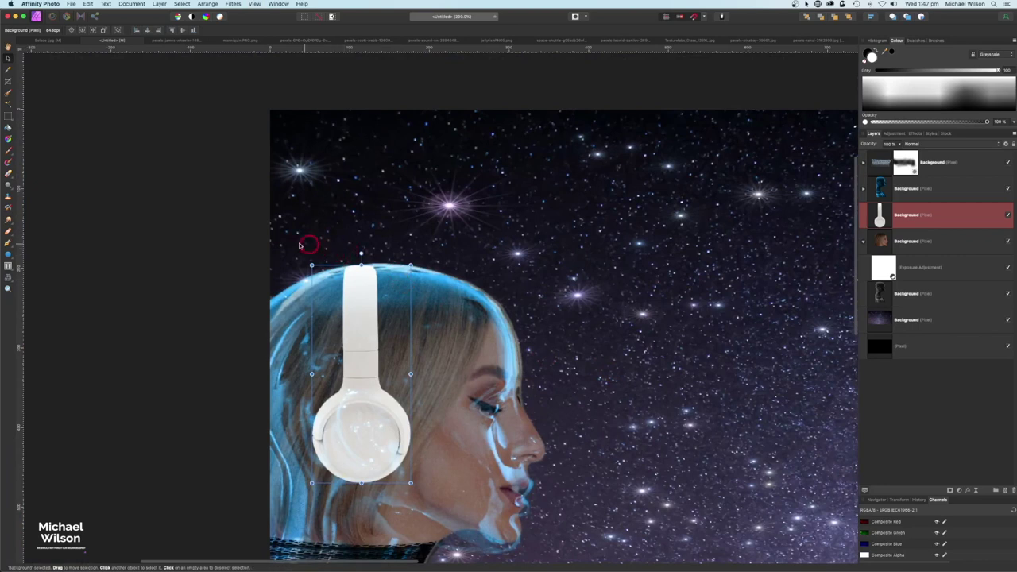
click(209, 242)
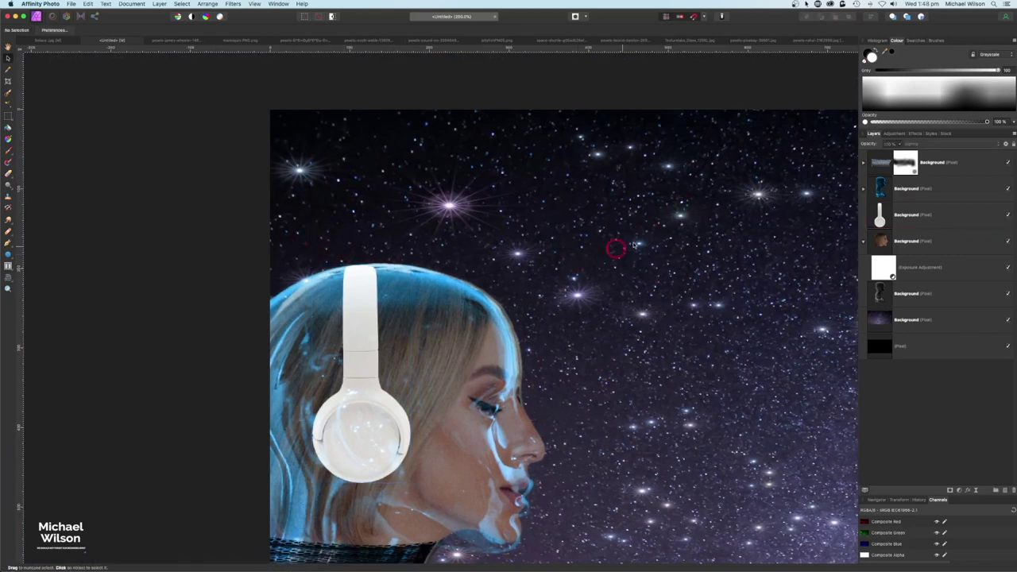
click(879, 188)
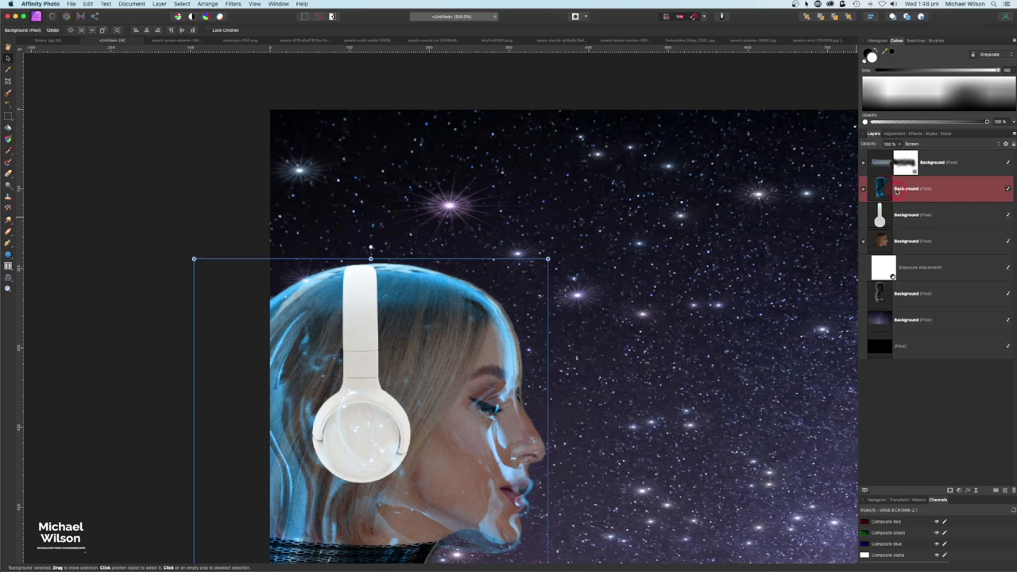
click(8, 173)
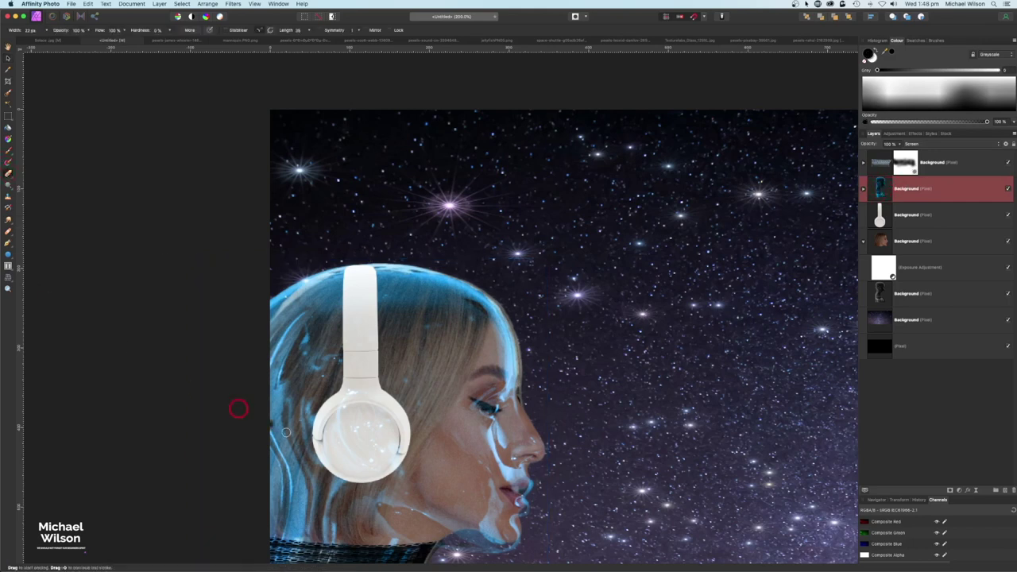
mouse_move(340, 418)
mouse_down()
mouse_move(352, 452)
mouse_move(363, 418)
mouse_move(388, 447)
mouse_move(354, 473)
mouse_move(325, 426)
mouse_move(341, 411)
mouse_move(377, 404)
mouse_move(333, 381)
mouse_up()
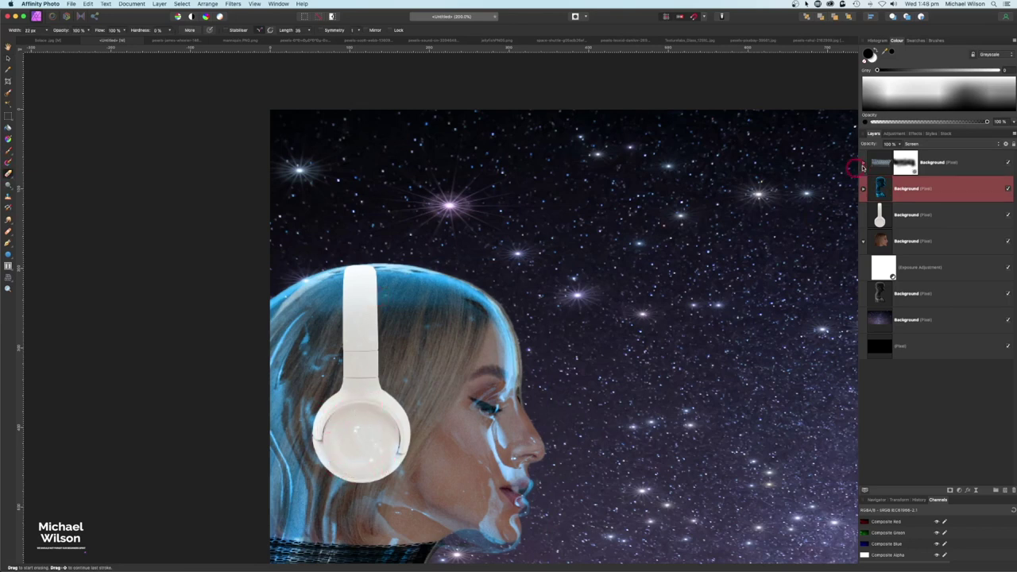
- Lower the headphones layer's opacity slightly
click(919, 215)
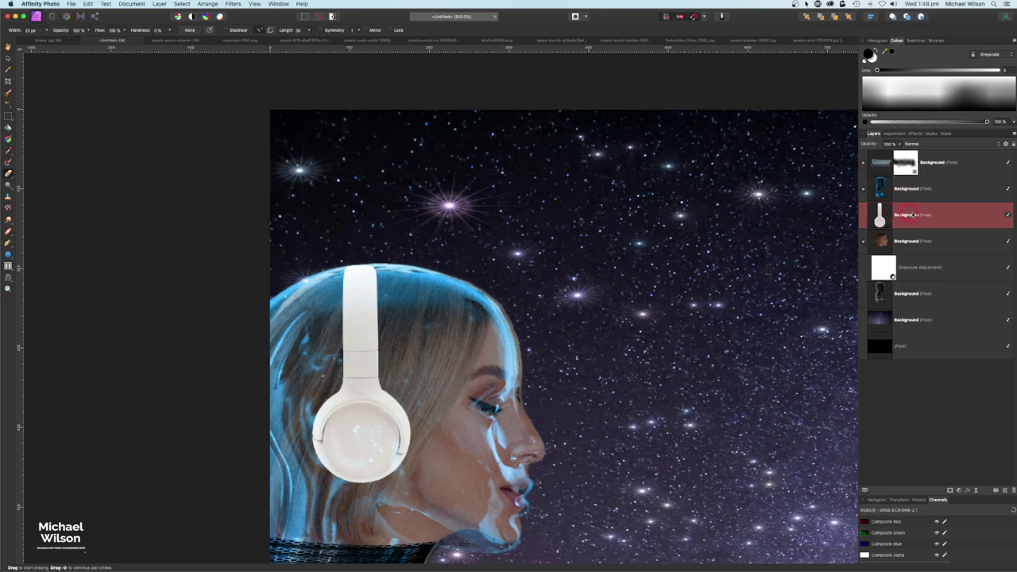
click(899, 144)
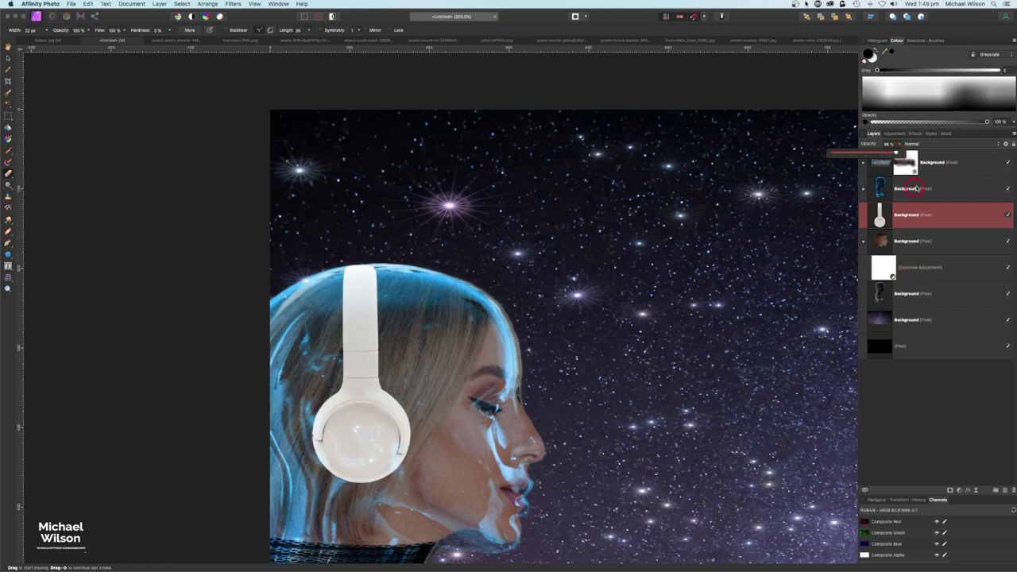
click(955, 168)
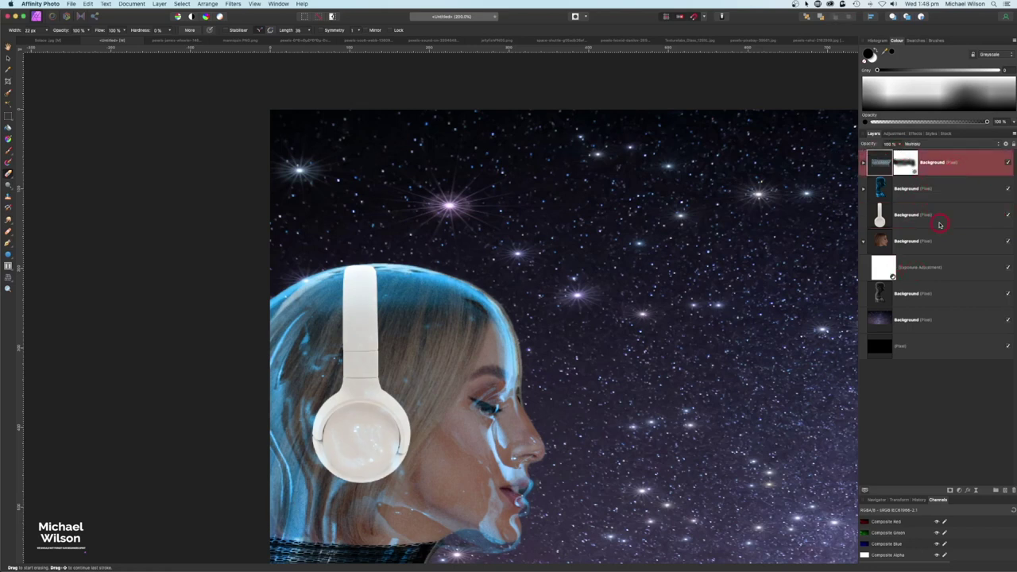
- Add a new pixel layer directly above the woman's head layer and set its blend mode to Overlay
click(898, 241)
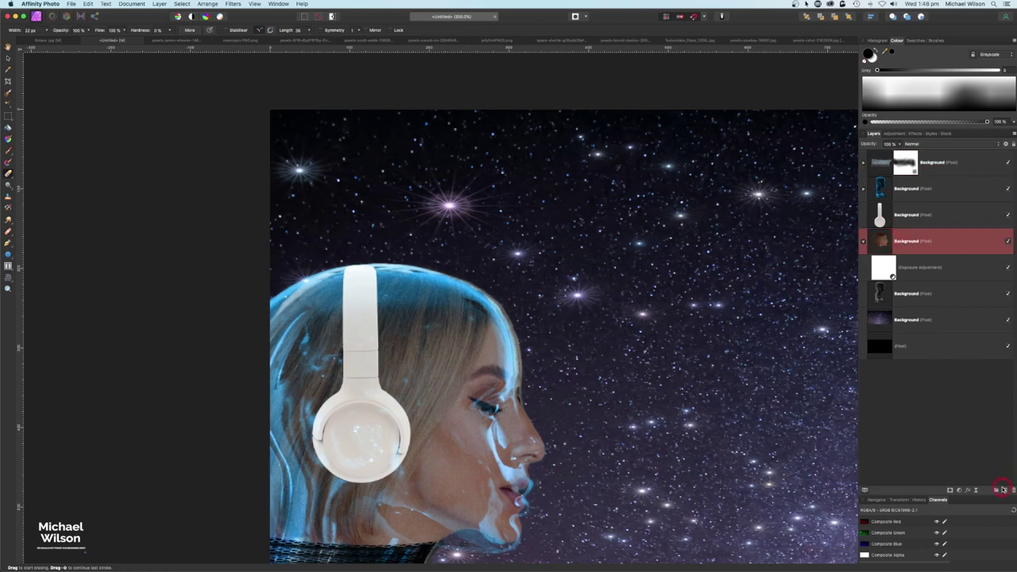
click(1006, 490)
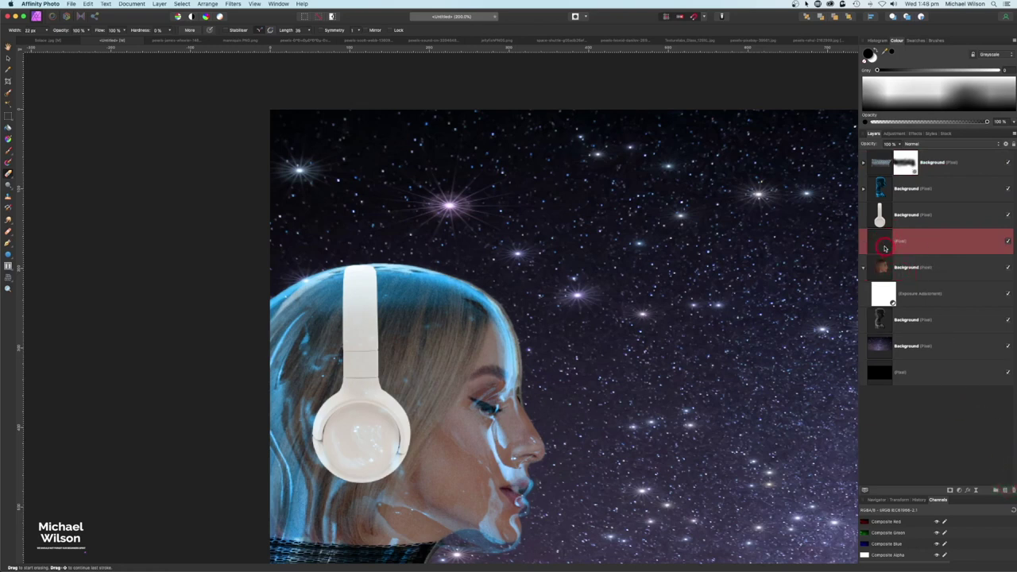
click(912, 145)
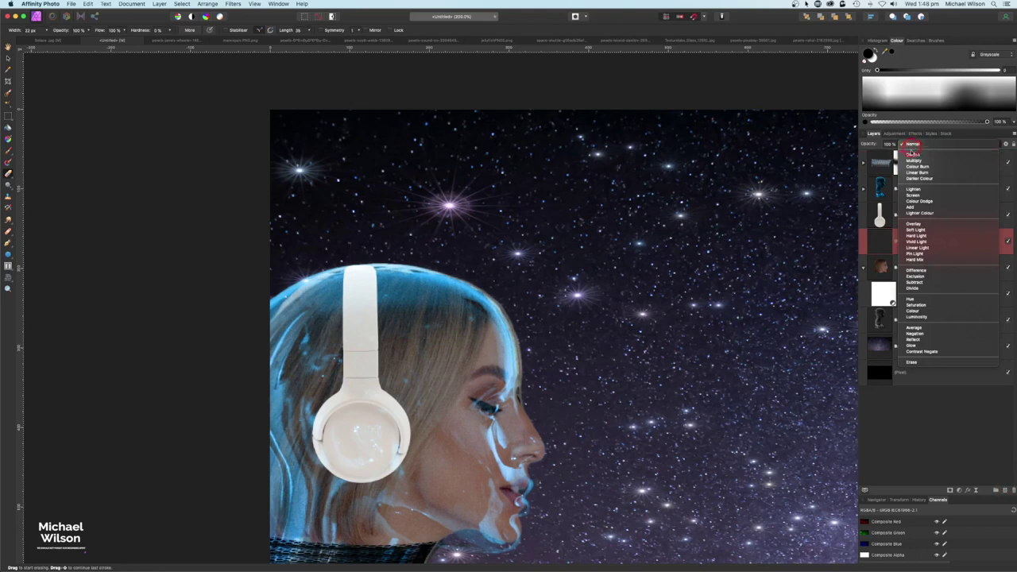
click(914, 224)
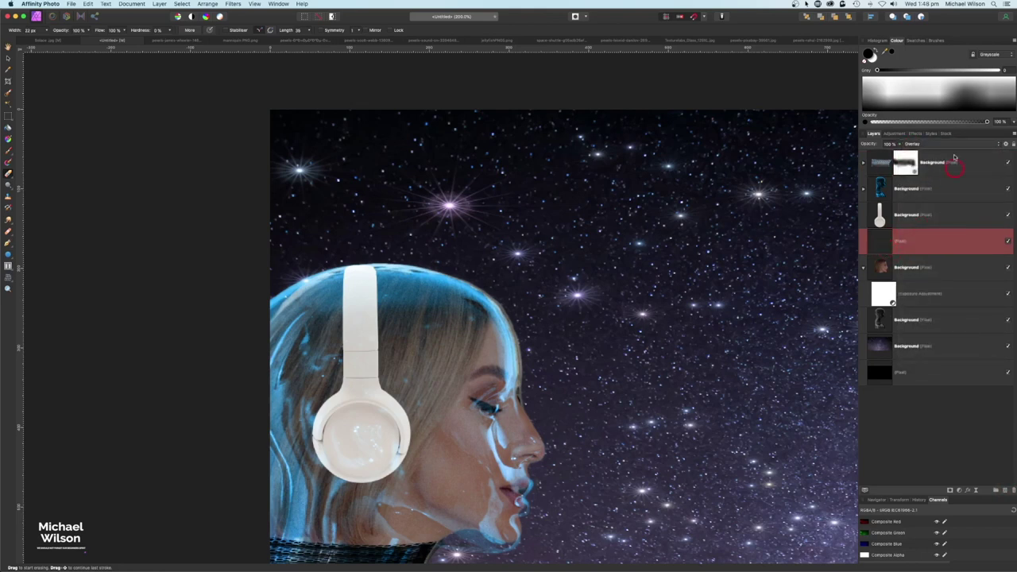
- Paint soft black shadows around the headphones with a 10% flow brush about 23 px wide, and reduce the Overlay layer's opacity to about 75%
click(11, 152)
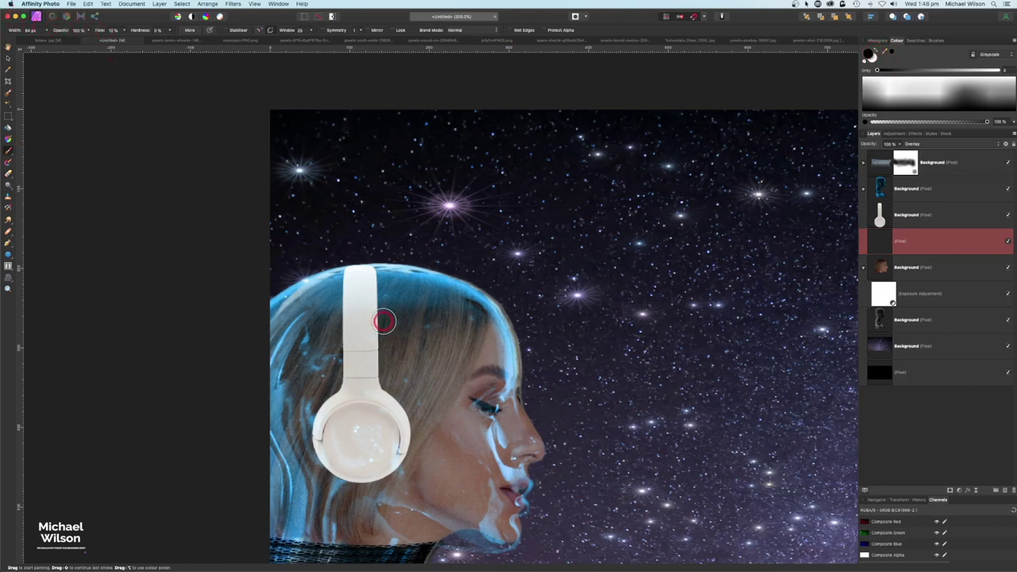
key(bracketleft)
key(bracketleft)
key(bracketleft)
key(bracketleft)
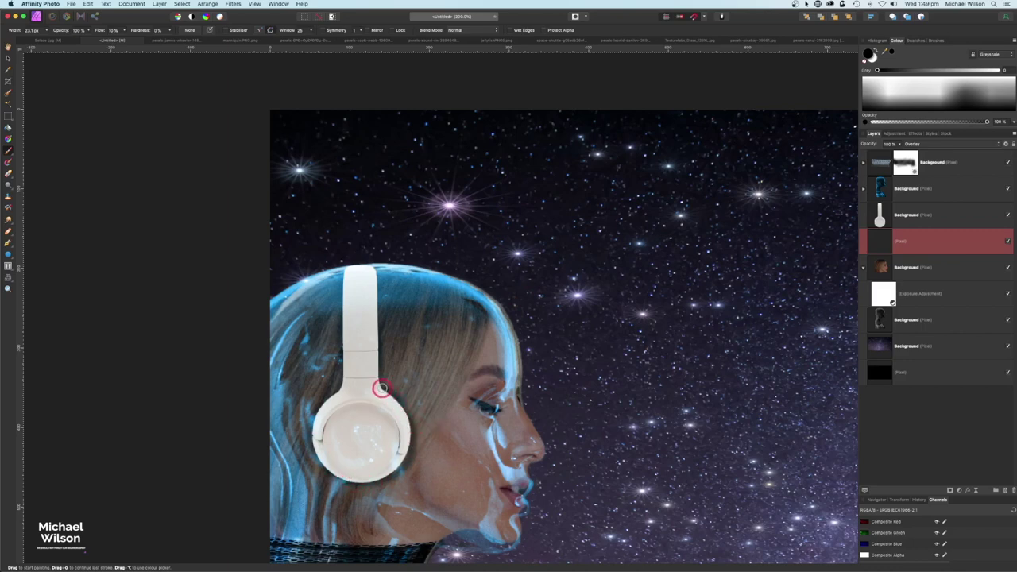
key(super+0)
key(super+1)
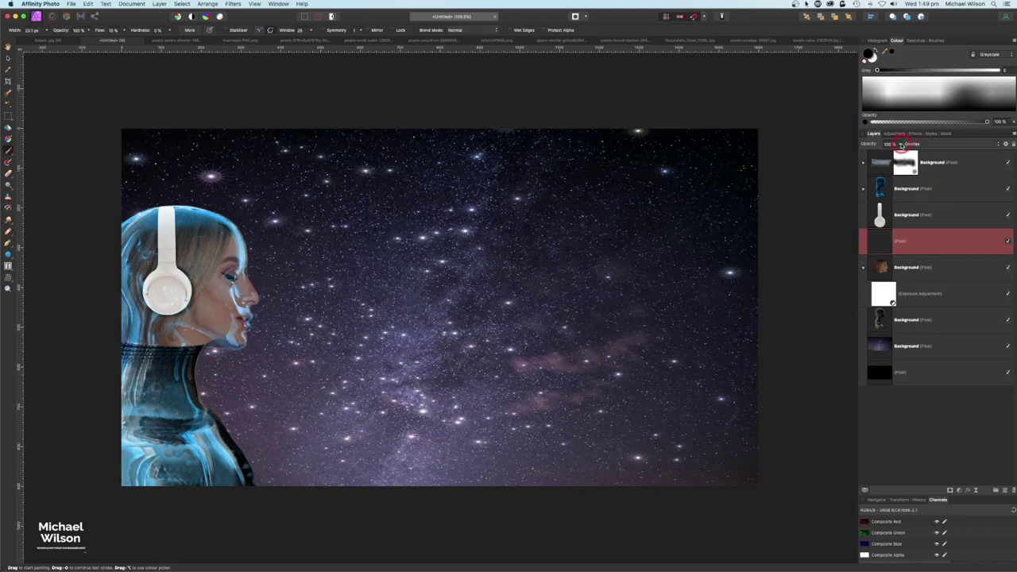
drag(901, 145, 900, 156)
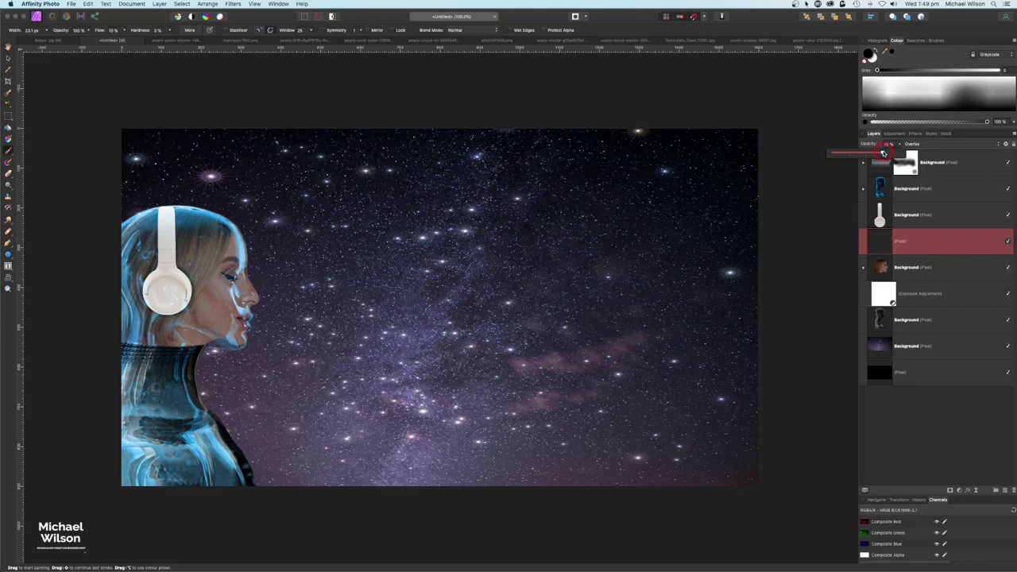
- Add an Exposure adjustment nested in the headphones layer and lower its exposure to about -0.7
click(893, 217)
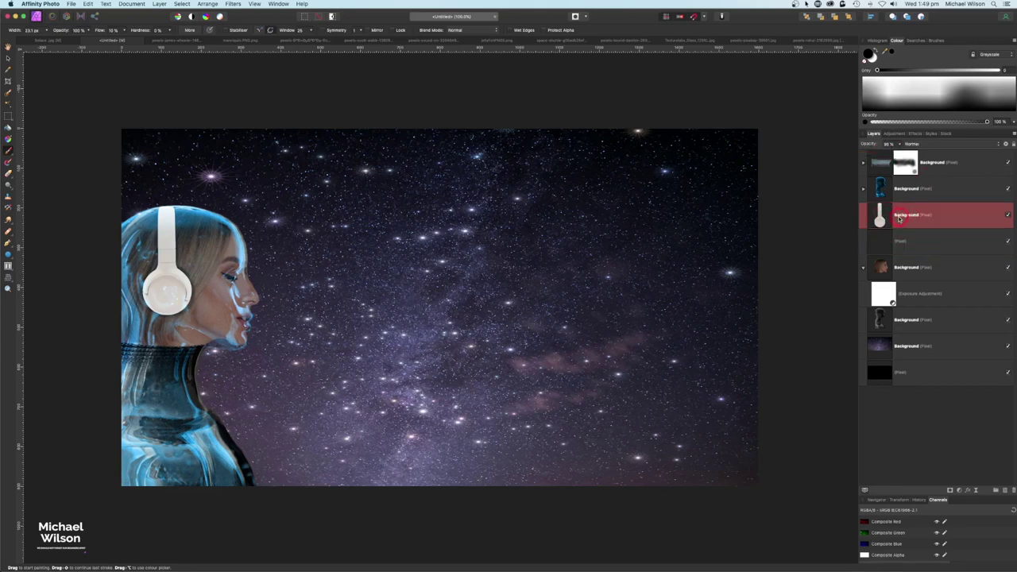
click(959, 490)
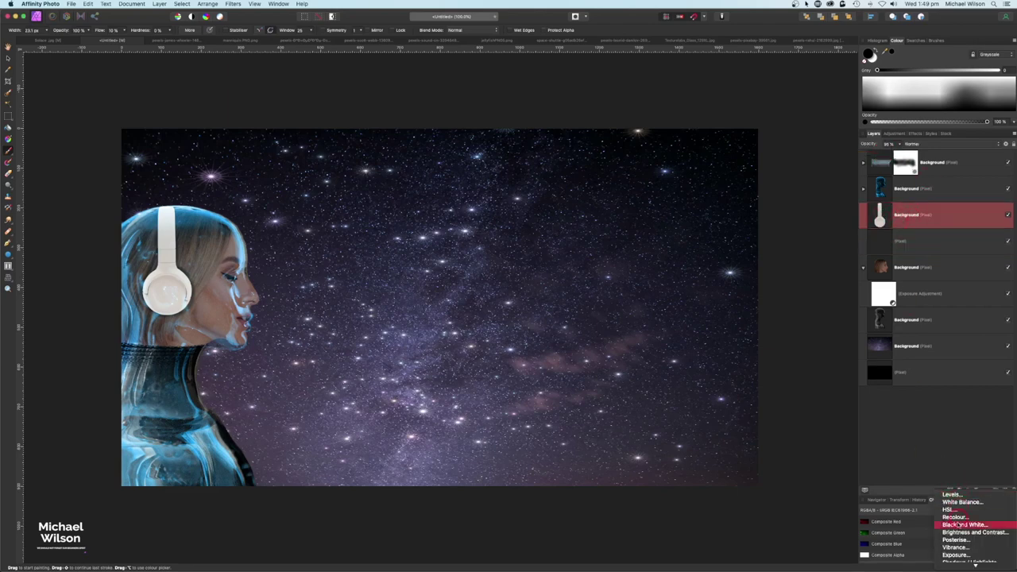
click(955, 554)
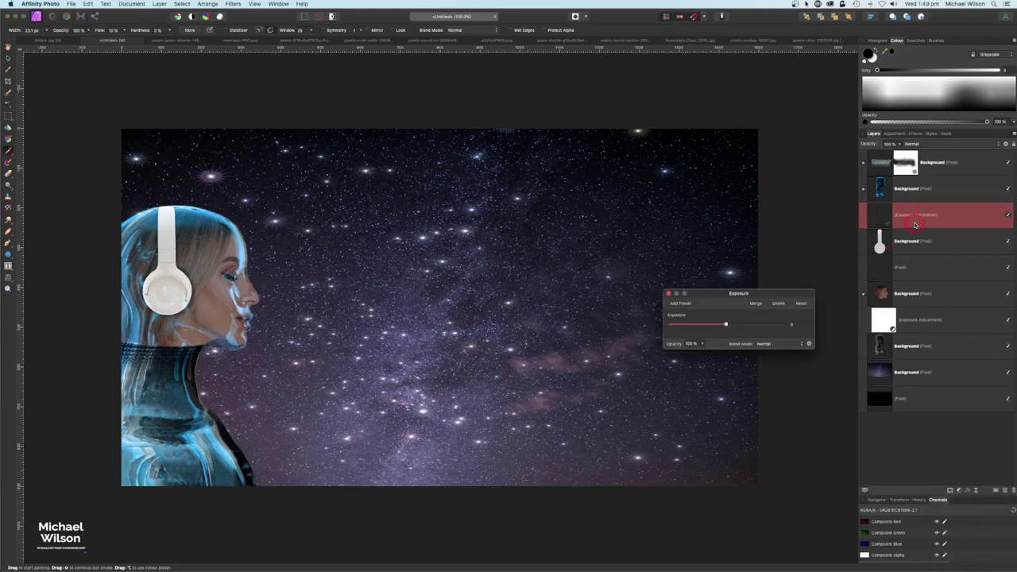
drag(916, 217, 912, 243)
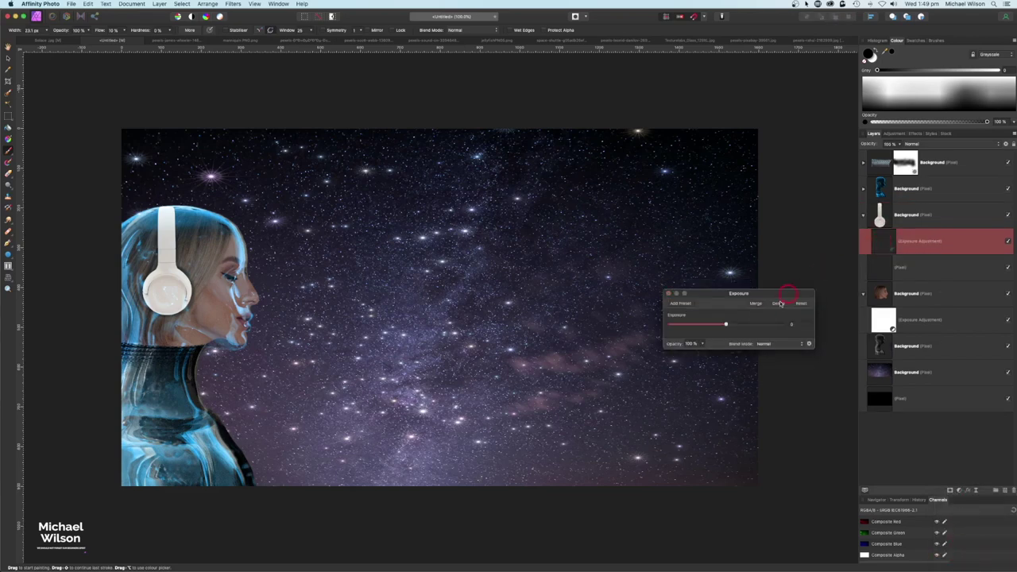
drag(726, 325, 722, 326)
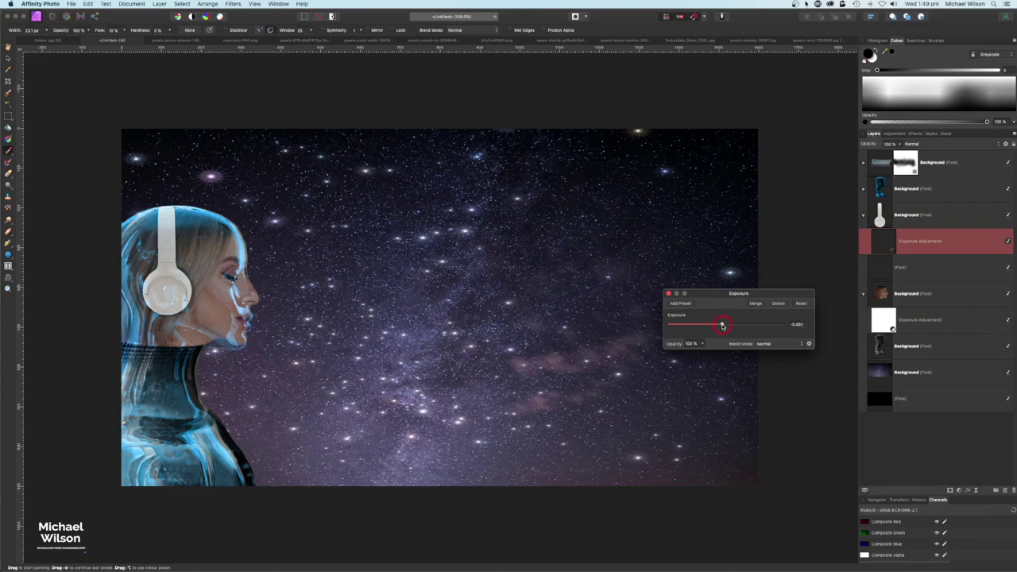
click(668, 293)
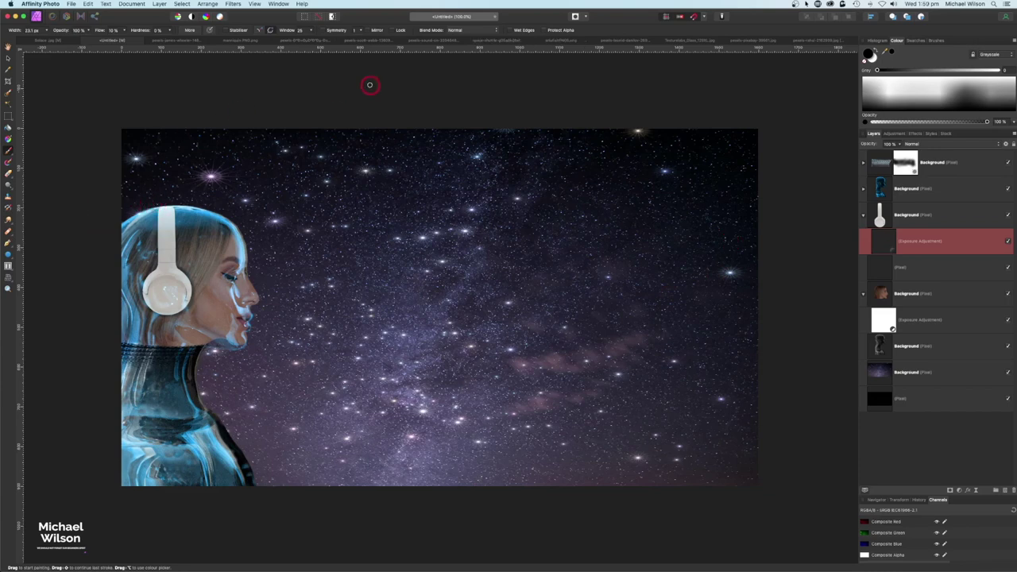
- Switch to the space shuttle document and duplicate its Background layer
click(483, 41)
key(g)
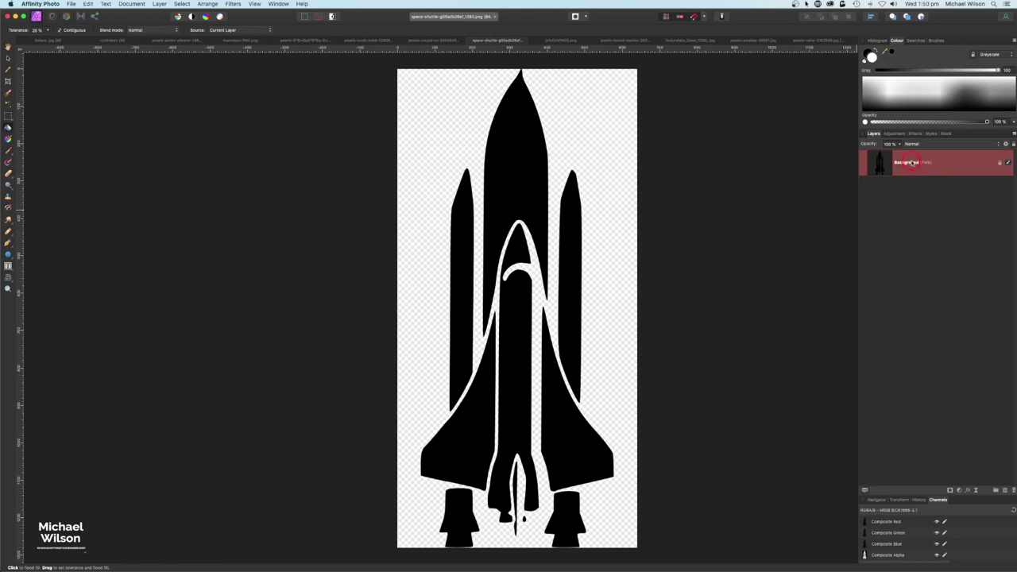
key(super+j)
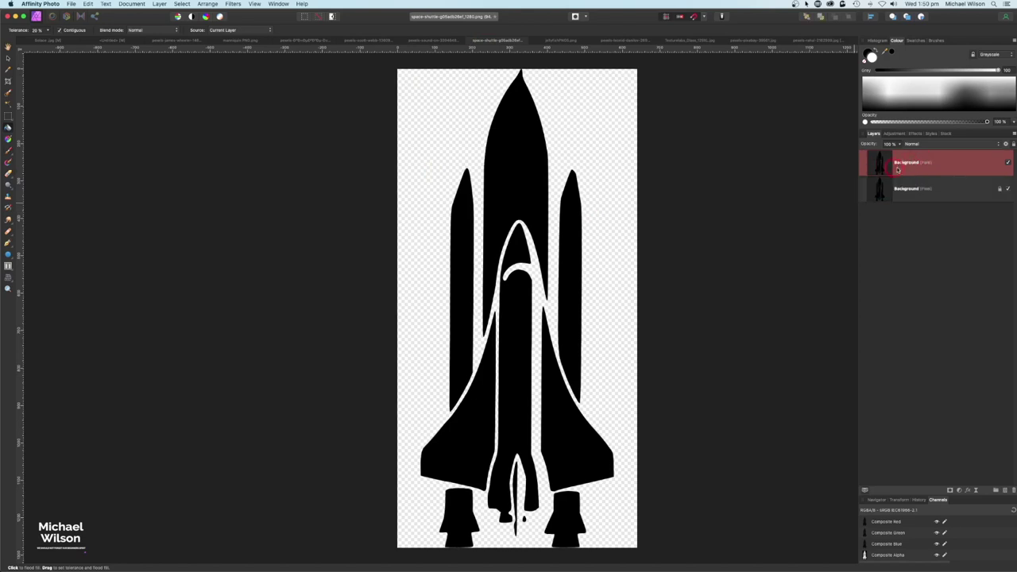
- Flood fill every part of the shuttle silhouette on the duplicate layer with white, including wings, boosters, engines and tail details
click(511, 118)
click(7, 125)
click(870, 60)
click(511, 173)
click(461, 223)
click(528, 318)
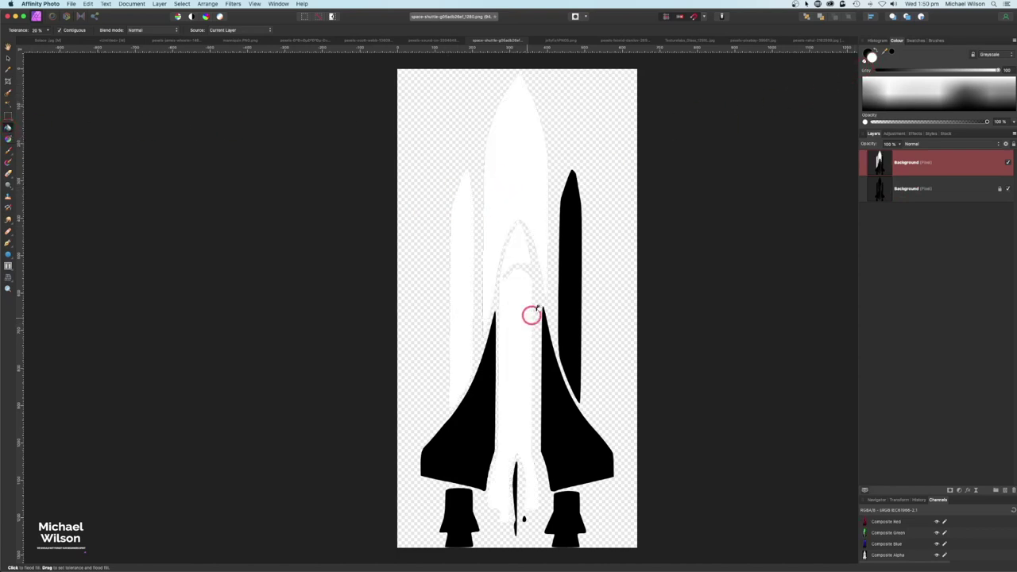
click(575, 275)
click(474, 408)
click(580, 421)
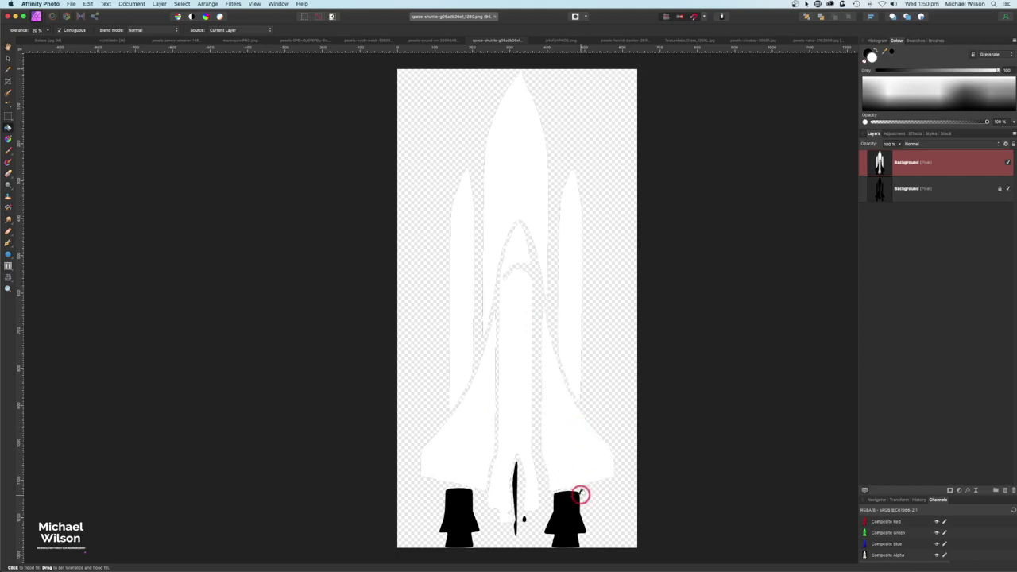
click(559, 511)
click(457, 505)
click(517, 483)
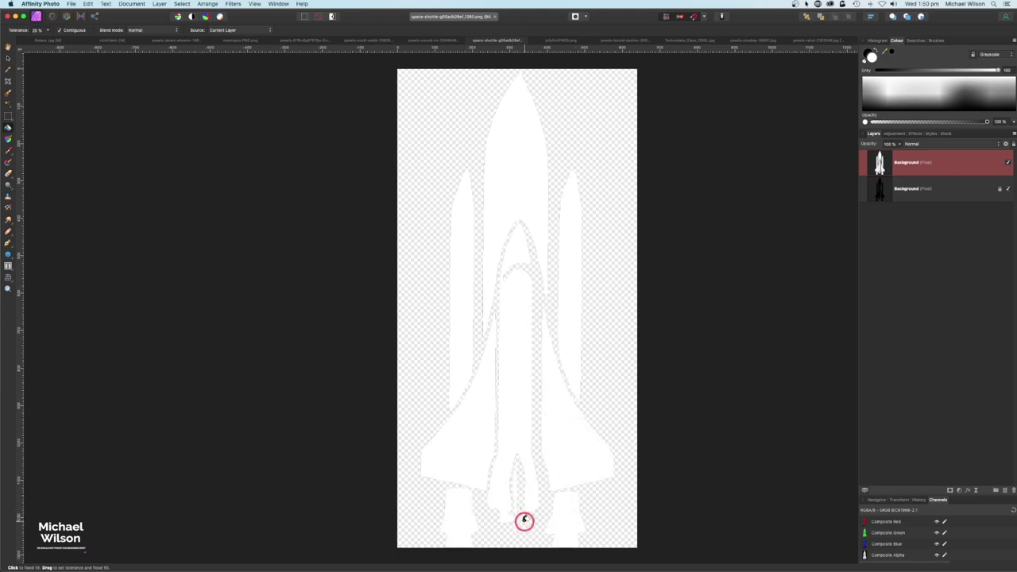
- Move the black shuttle layer above the white copy, group both layers and expand the group
click(1008, 163)
click(1008, 163)
drag(928, 193, 923, 165)
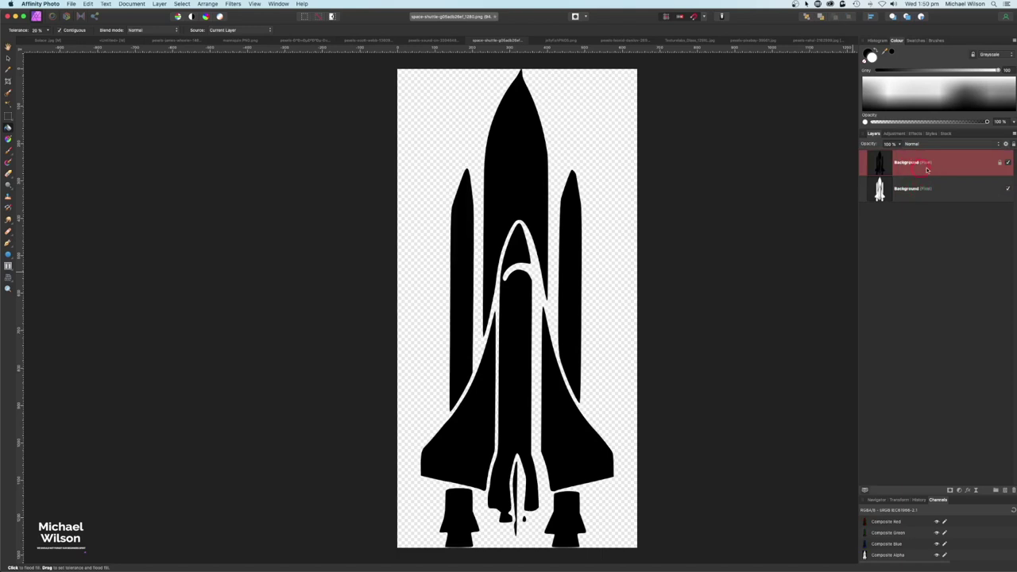
shift+click(927, 186)
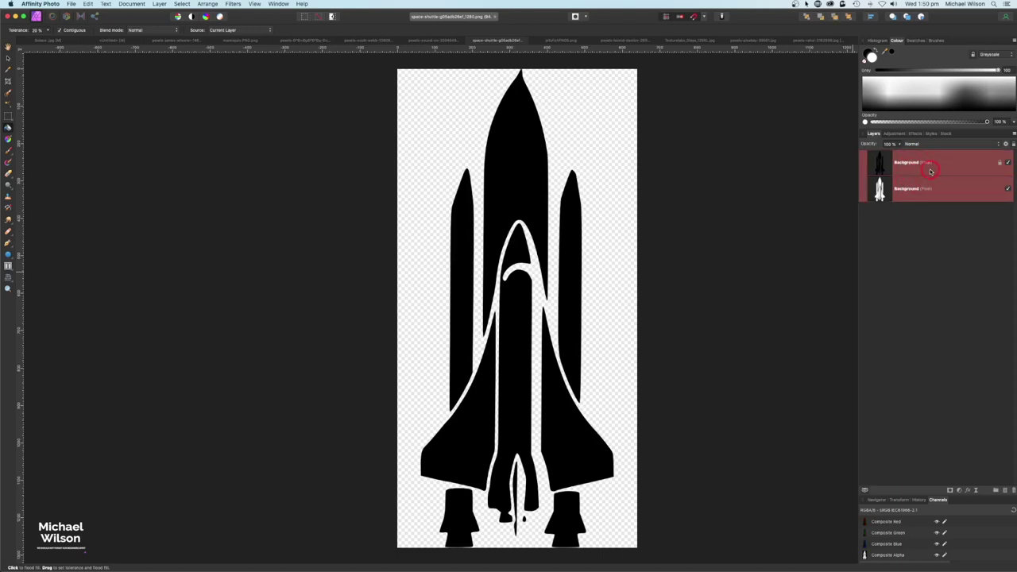
key(super+g)
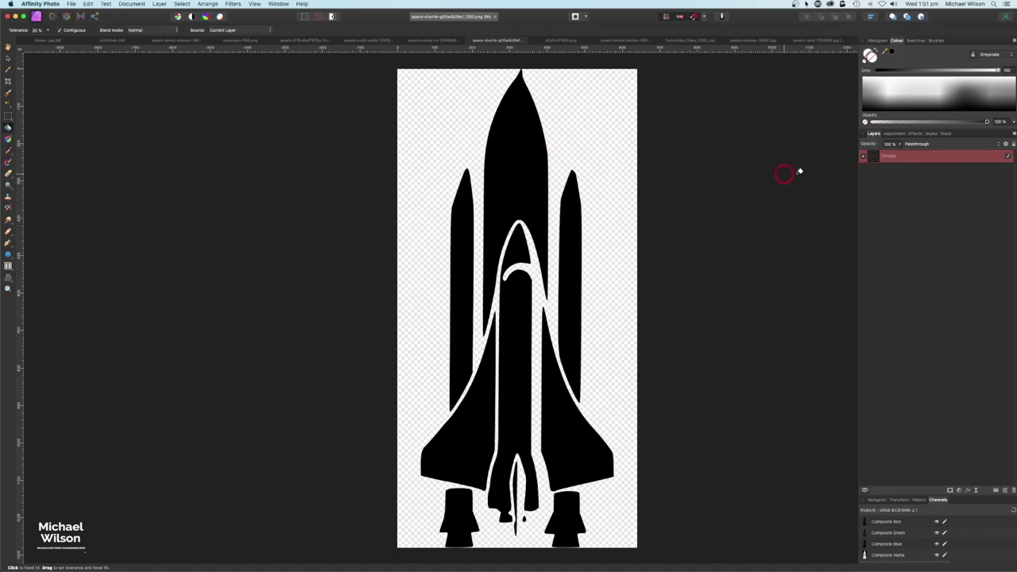
click(864, 159)
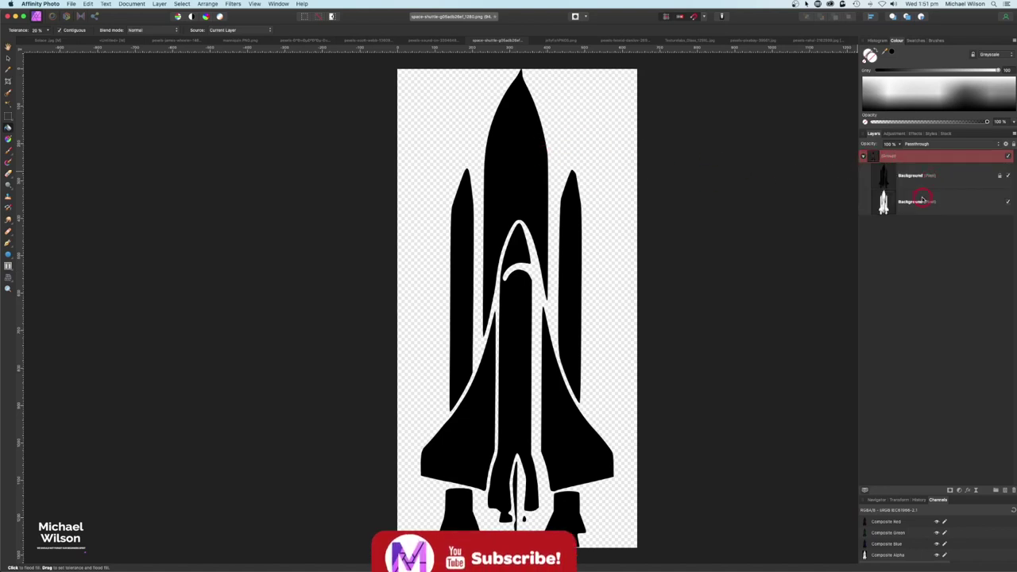
- Collapse the shuttle group and paste a copy of it into the space composite above the headphones layer
click(865, 158)
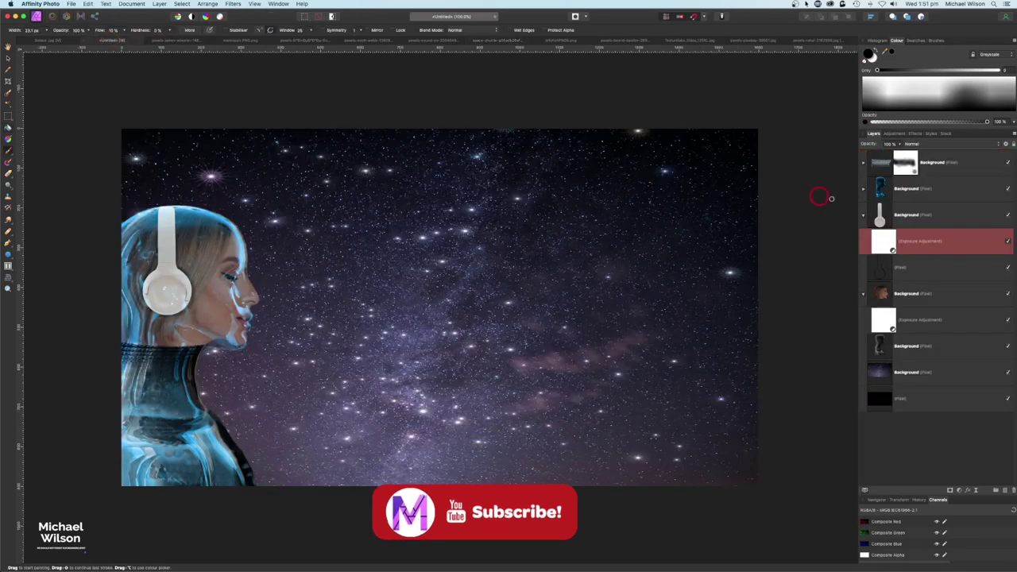
click(919, 215)
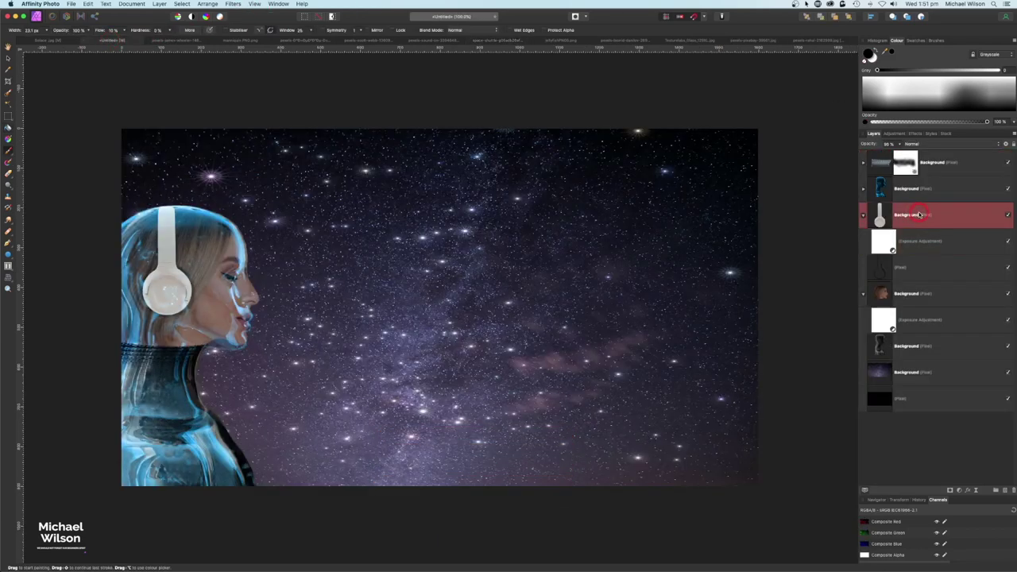
key(super+g)
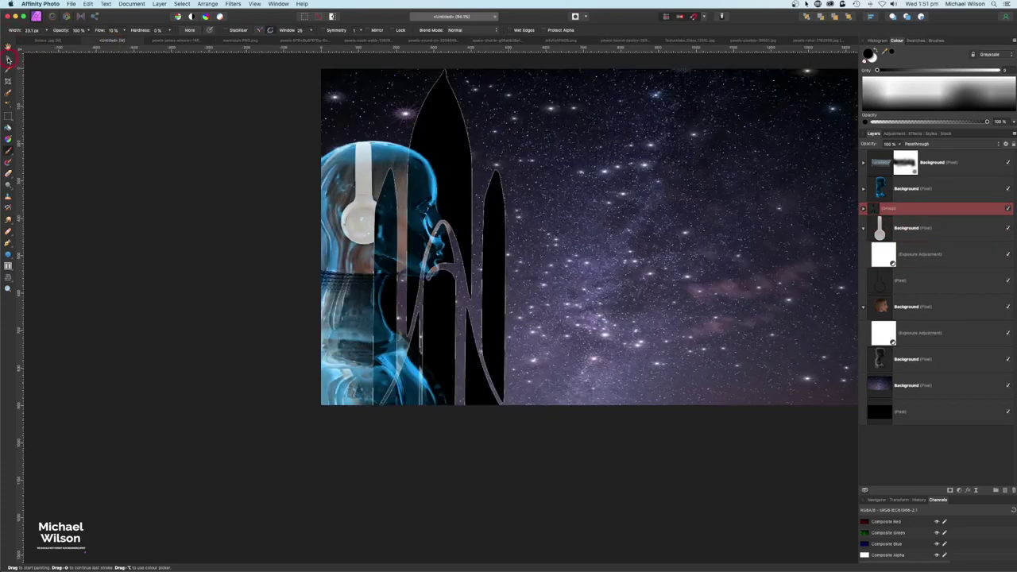
- Shrink the shuttle group to a small emblem and centre it on the headphone's ear cup
click(8, 58)
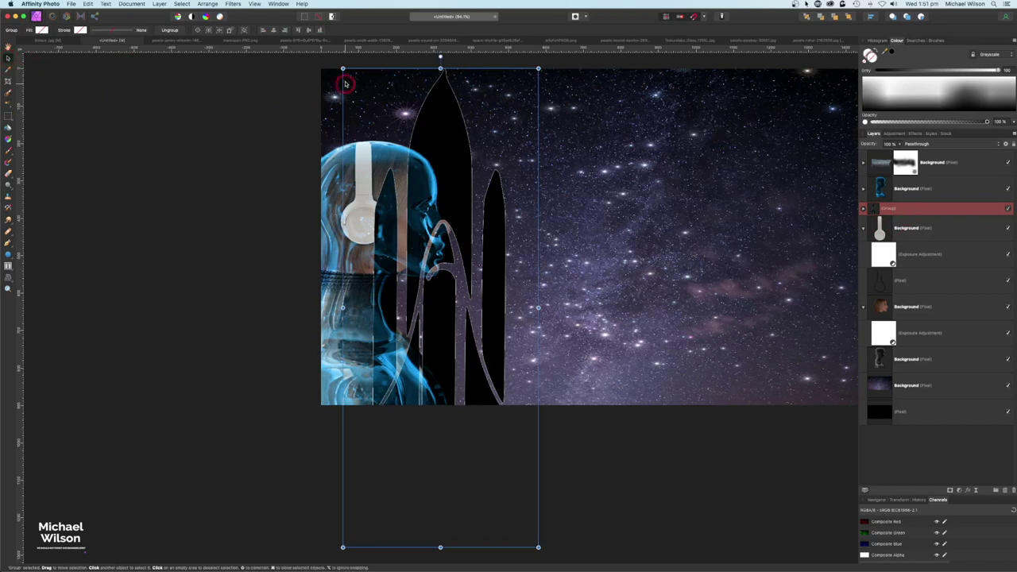
drag(343, 68, 550, 355)
drag(517, 390, 368, 227)
drag(366, 242, 368, 228)
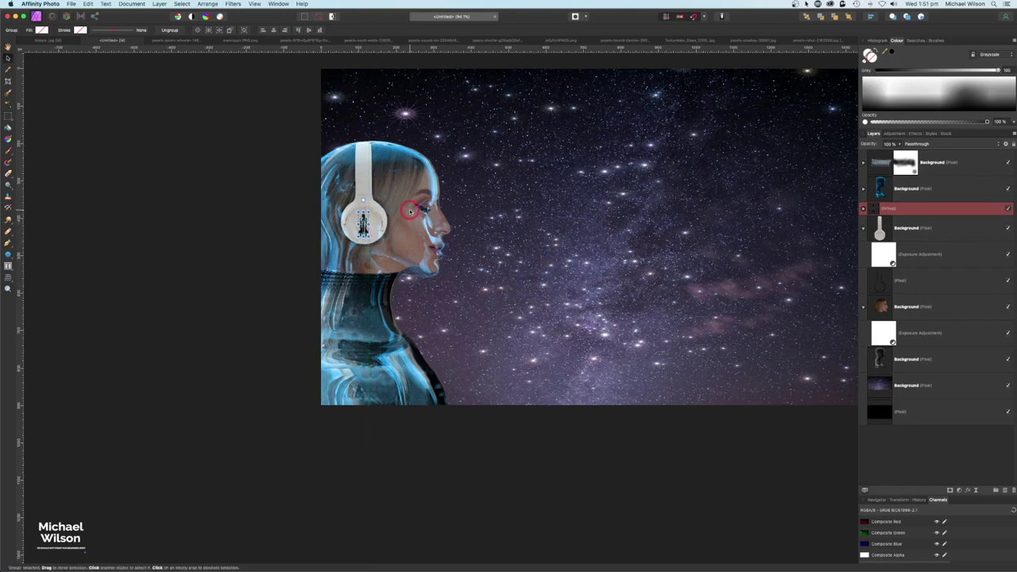
key(super+plus)
key(super+plus)
key(super+plus)
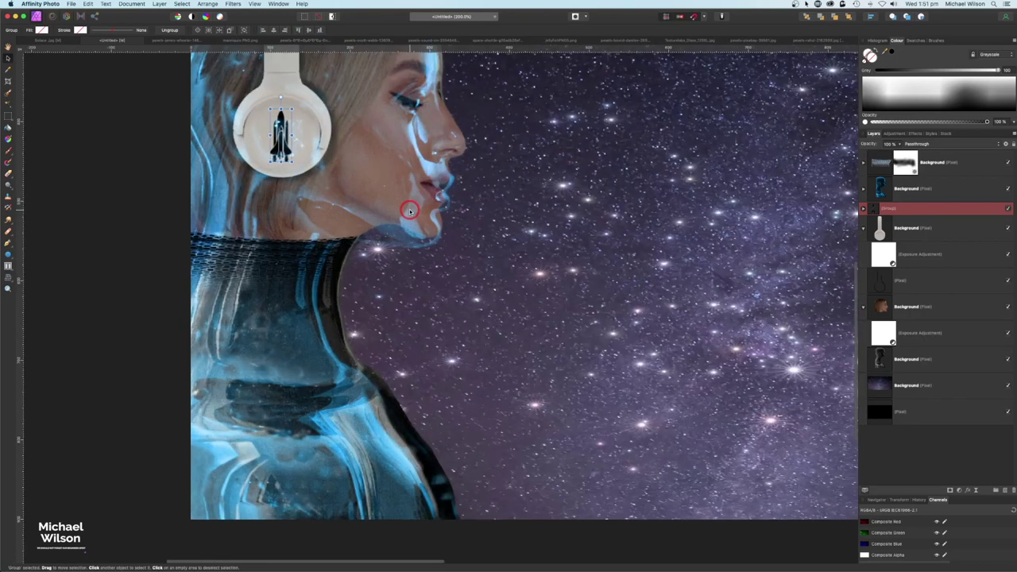
drag(284, 177, 305, 333)
key(super+plus)
key(Left)
key(Left)
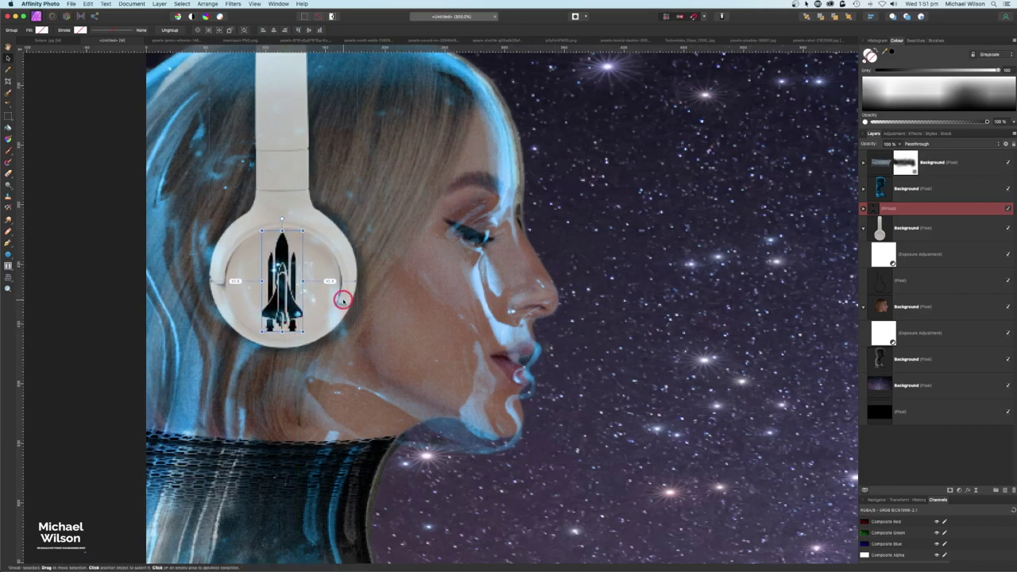
- Set the blend mode of both the black and the white shuttle layers in the group to Soft Light
click(864, 209)
click(912, 228)
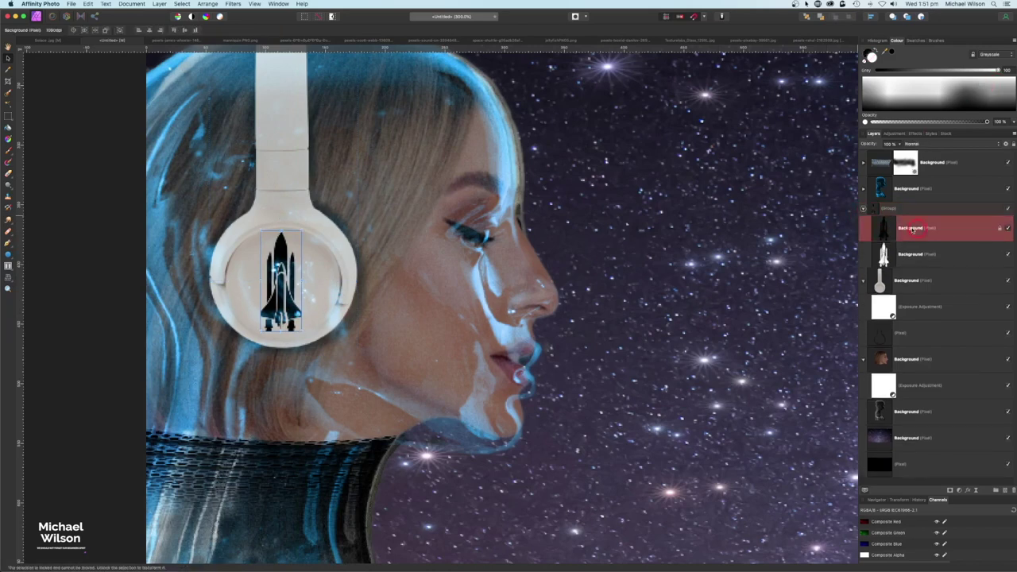
click(928, 146)
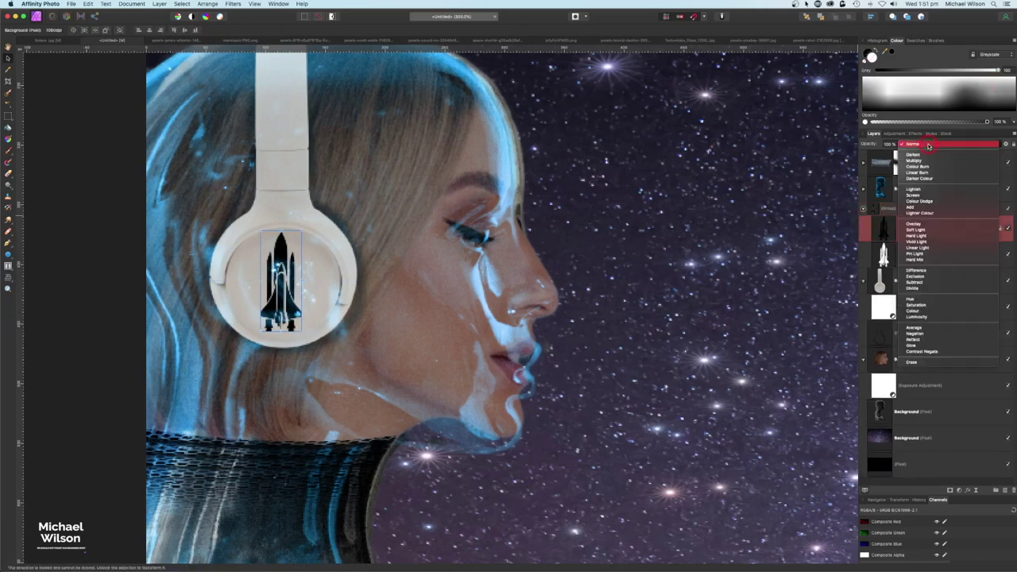
click(921, 230)
click(914, 253)
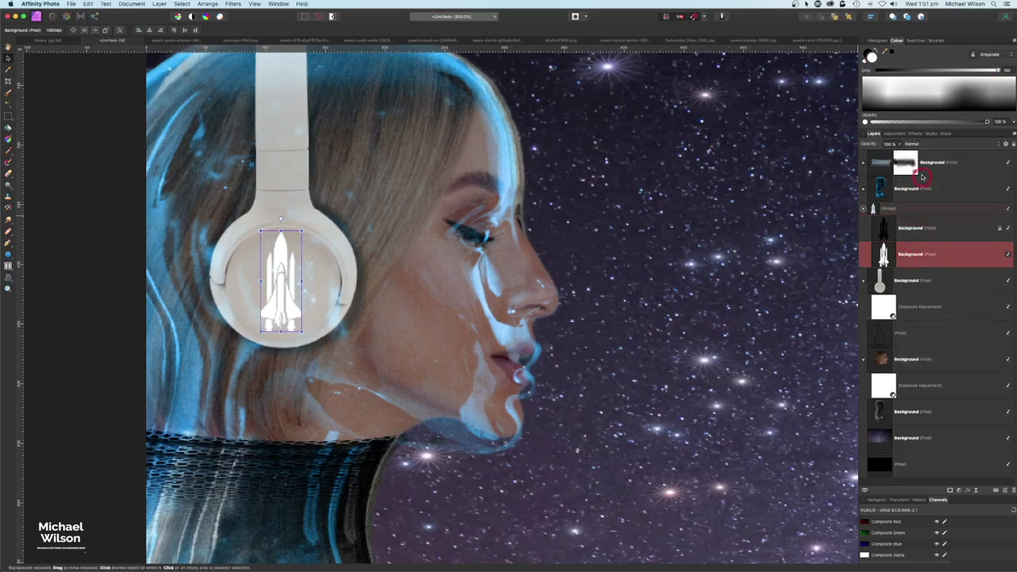
click(920, 147)
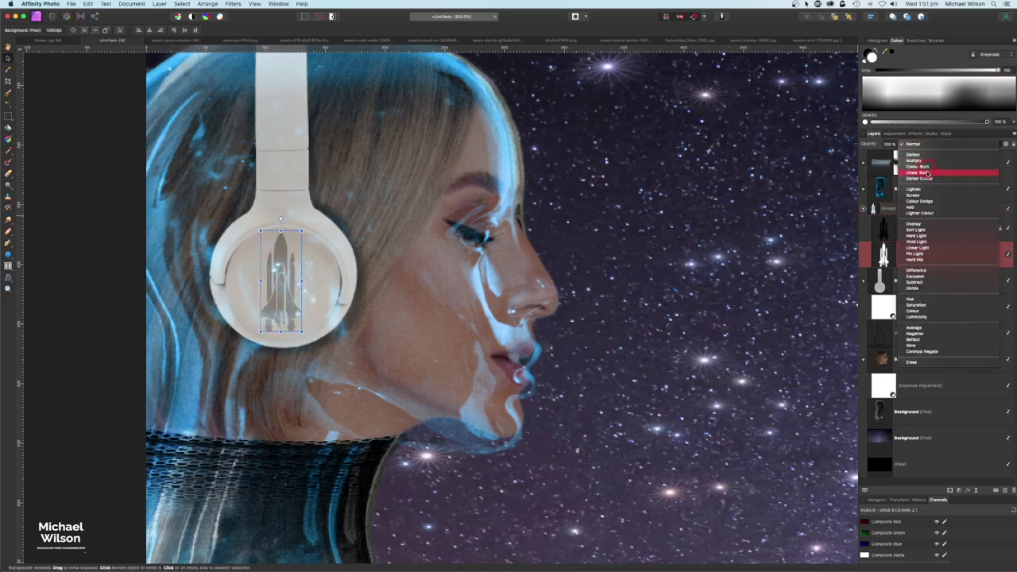
click(915, 230)
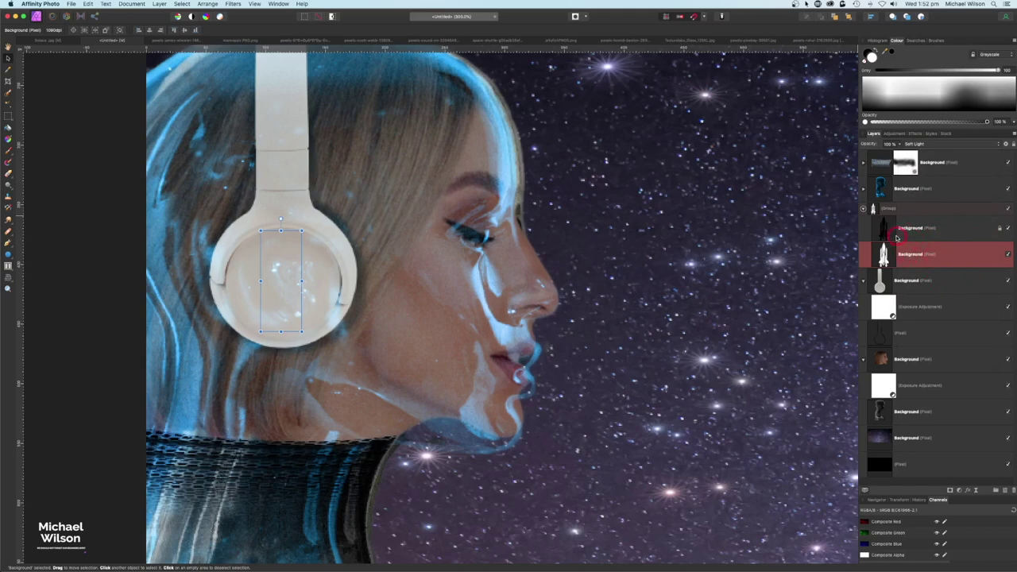
- Nudge the white shuttle layer slightly left of the black one for an embossed look, and clear the selection
key(Left)
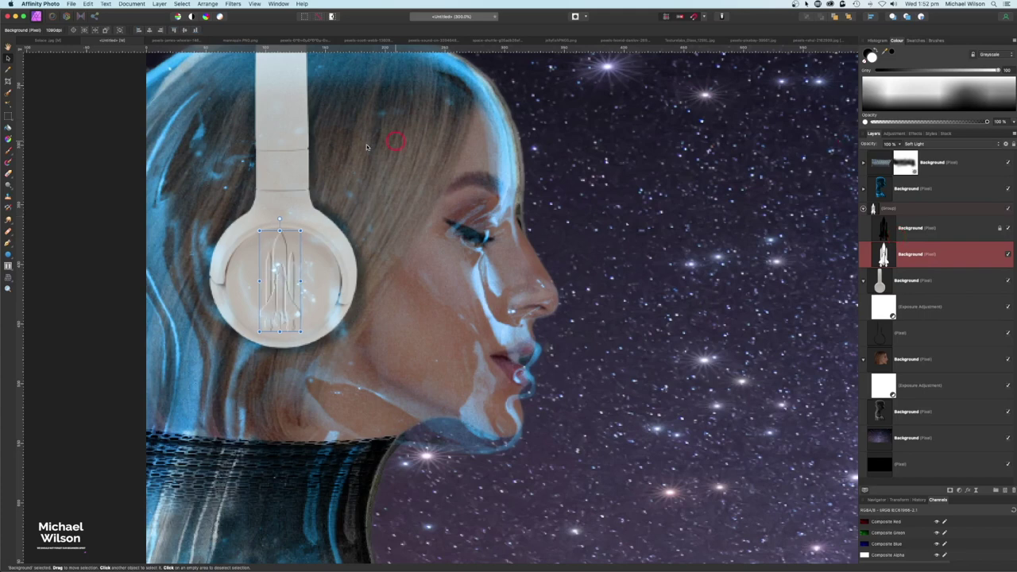
click(75, 193)
click(119, 82)
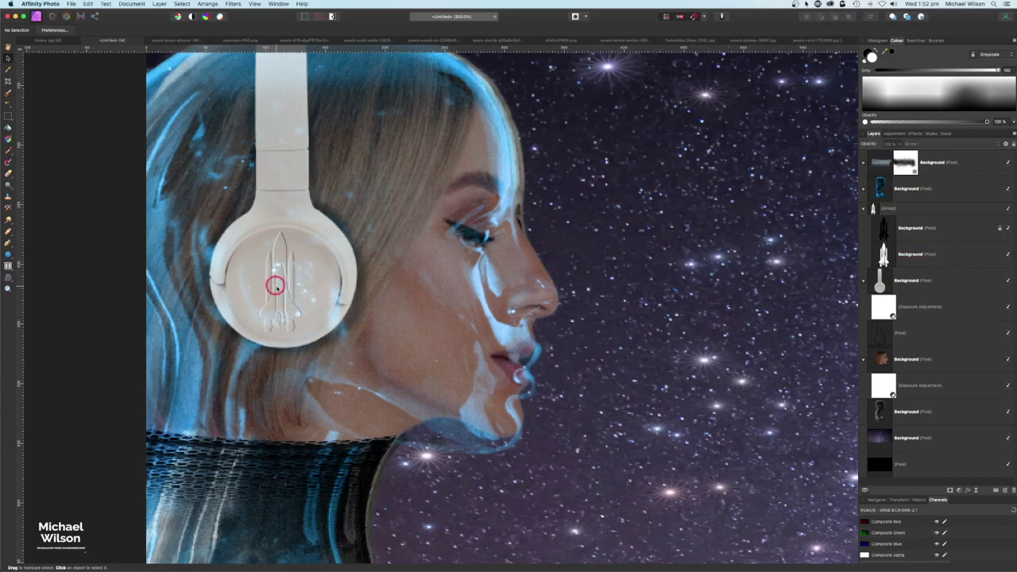
- Try offsetting the white shuttle layer to the right of the black one to reverse the relief
click(912, 256)
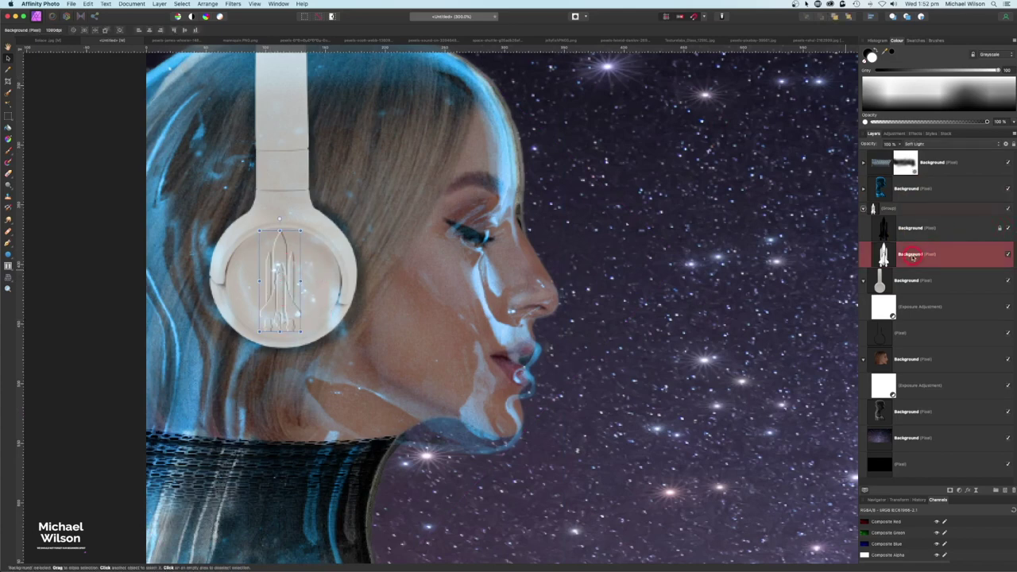
key(Right)
key(Right)
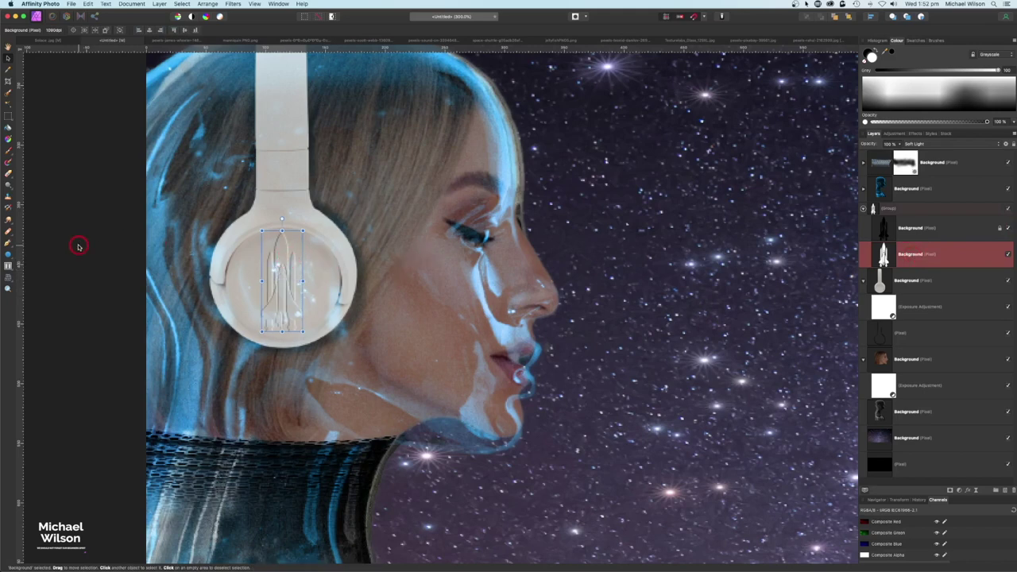
click(115, 265)
click(685, 304)
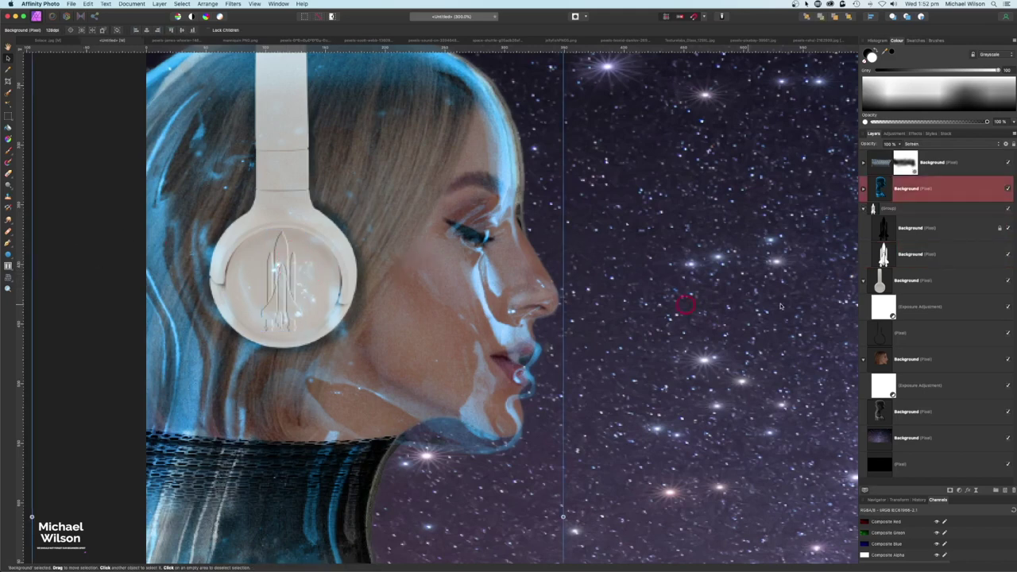
- Compare left and right offsets of the white shuttle layer, leaving it slightly left of the black one
click(894, 258)
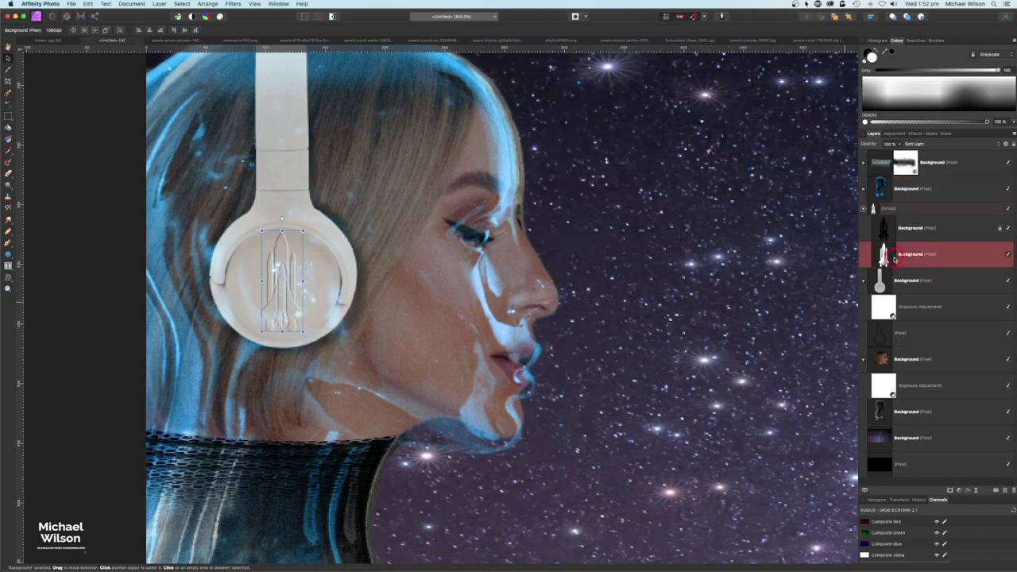
key(Left)
key(Left)
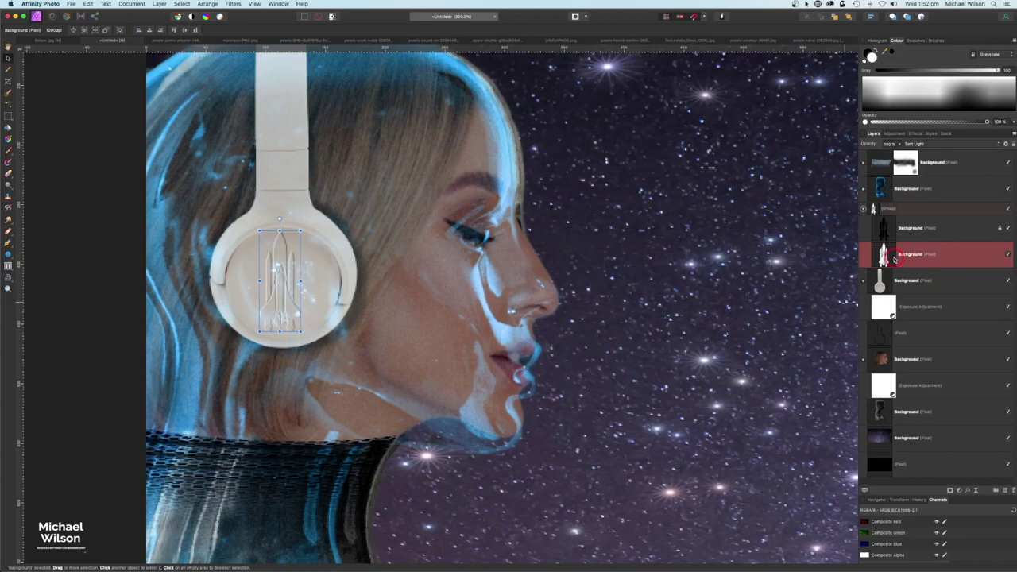
key(Right)
key(Right)
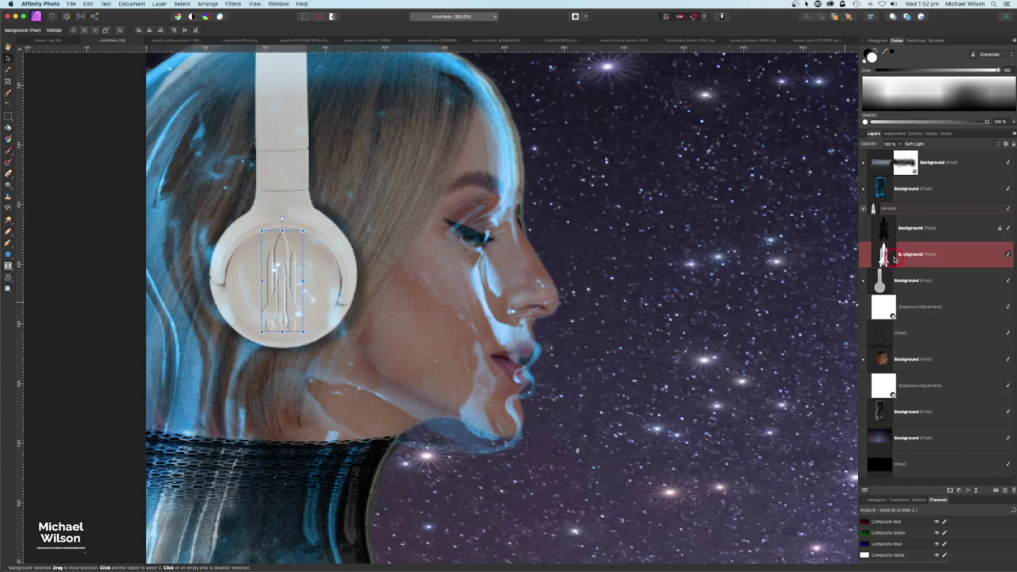
key(Left)
key(Left)
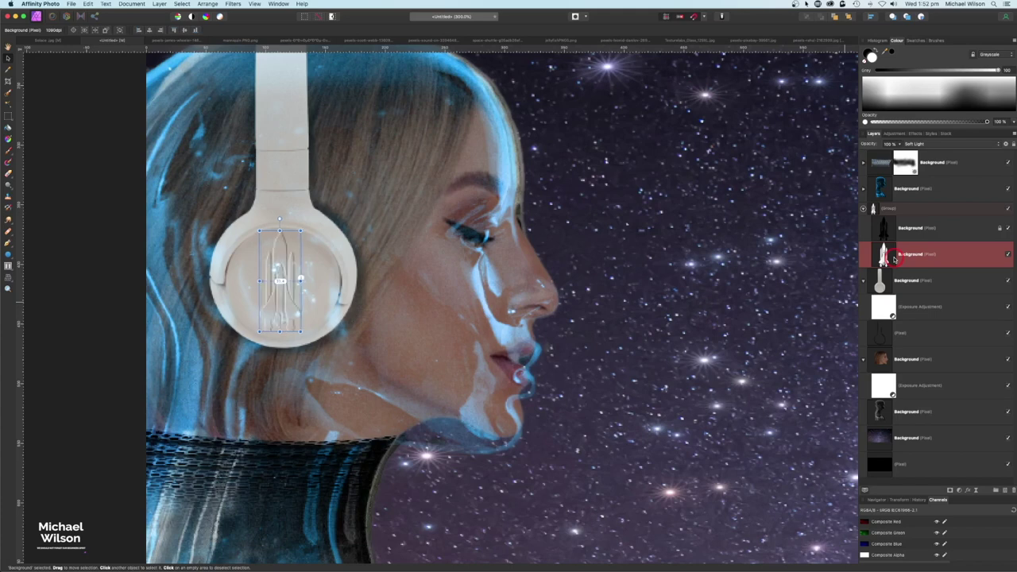
- Duplicate the collapsed shuttle group and move the copy down onto the figure's chest
key(super+0)
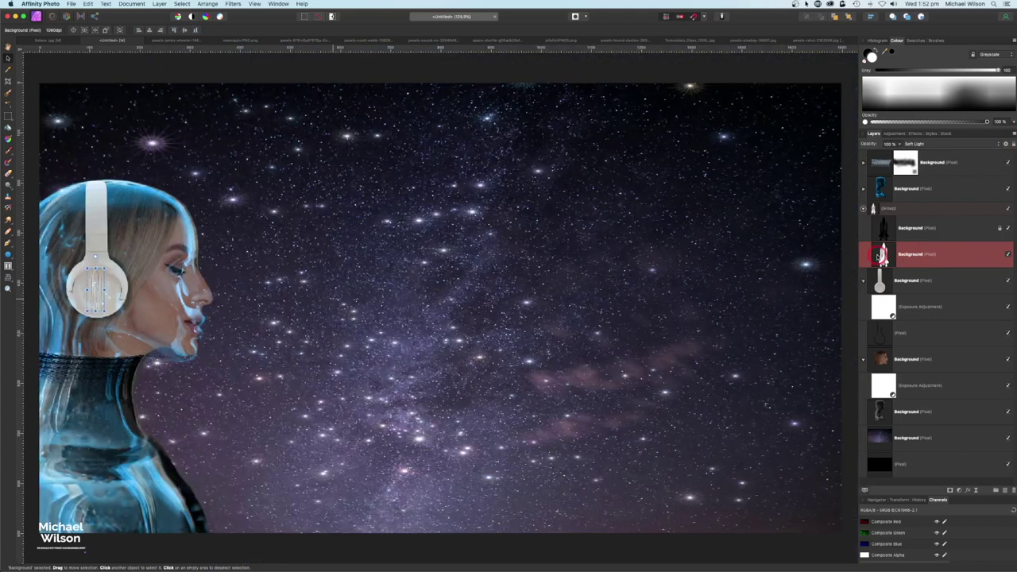
key(super+minus)
click(864, 208)
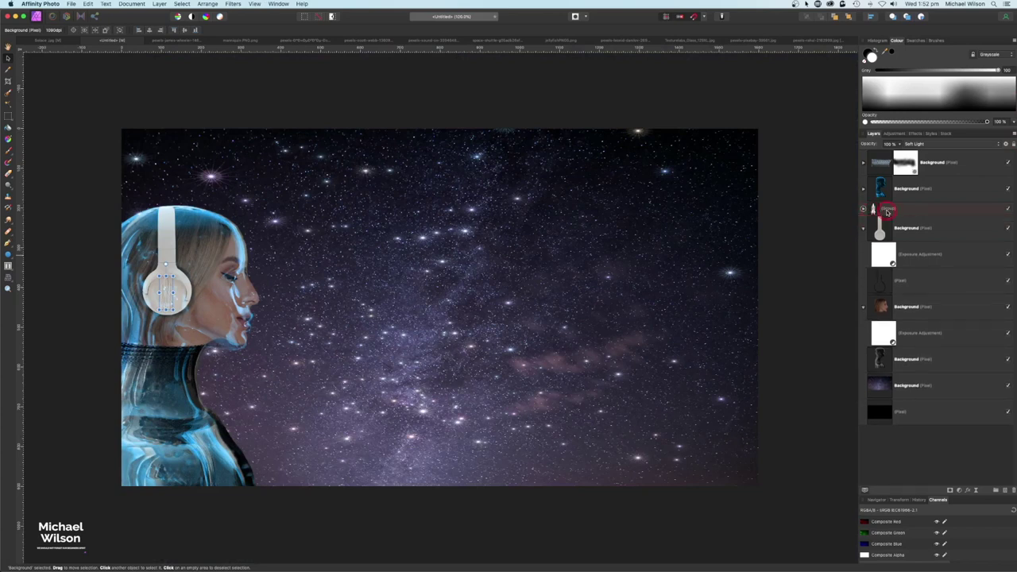
click(888, 211)
key(super+g)
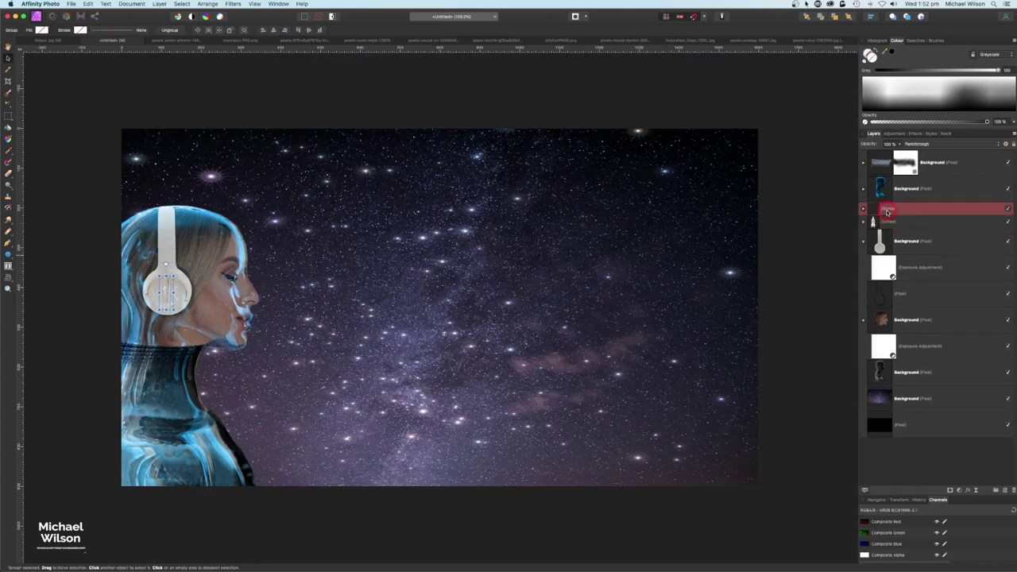
drag(169, 287, 205, 449)
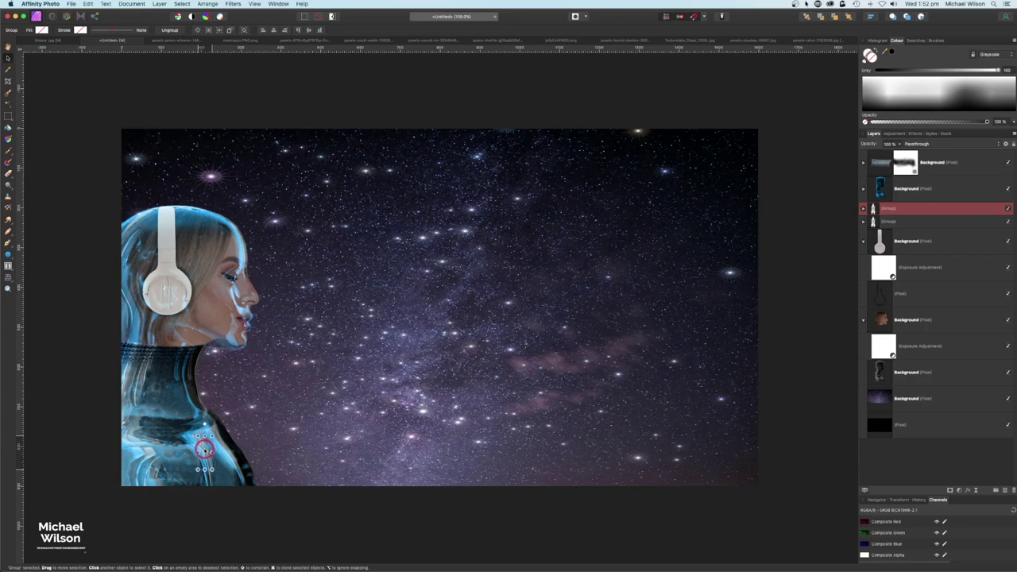
- Enlarge the duplicate shuttle group, tilt it counter-clockwise to follow the chest and reposition it near the figure's front edge
click(865, 208)
click(883, 253)
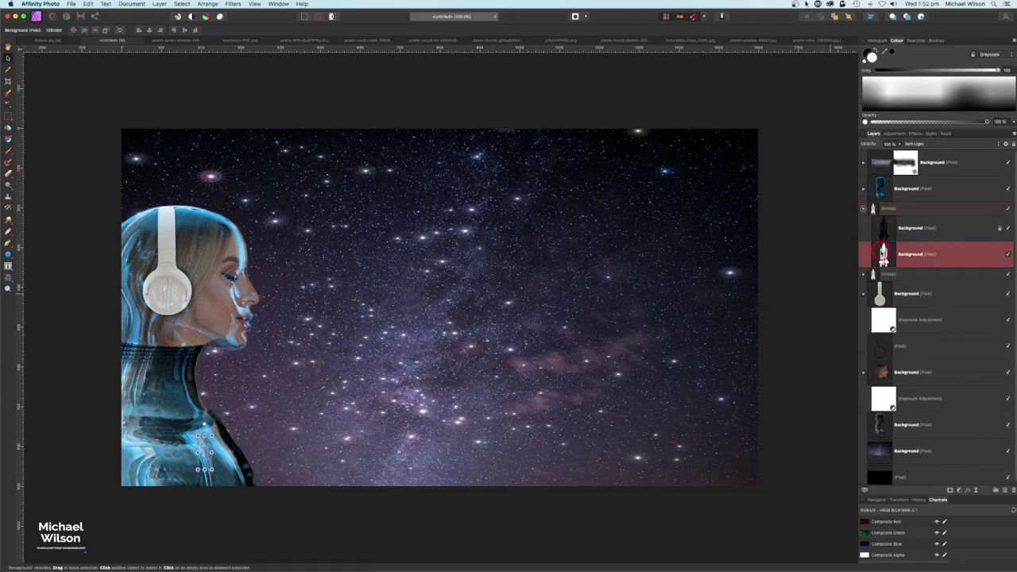
click(864, 208)
click(893, 210)
drag(211, 469, 263, 518)
drag(217, 425, 192, 430)
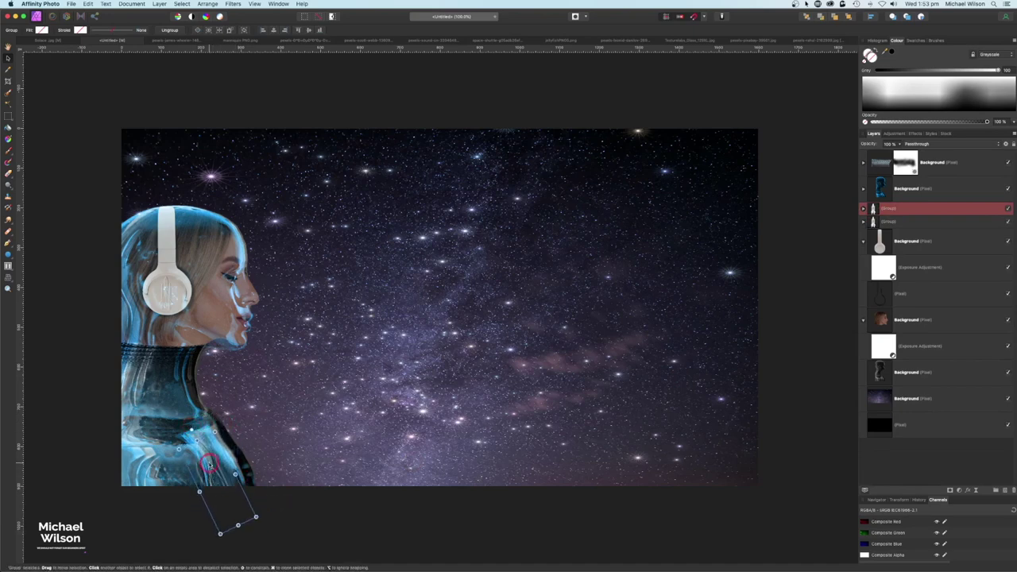
drag(208, 463, 219, 449)
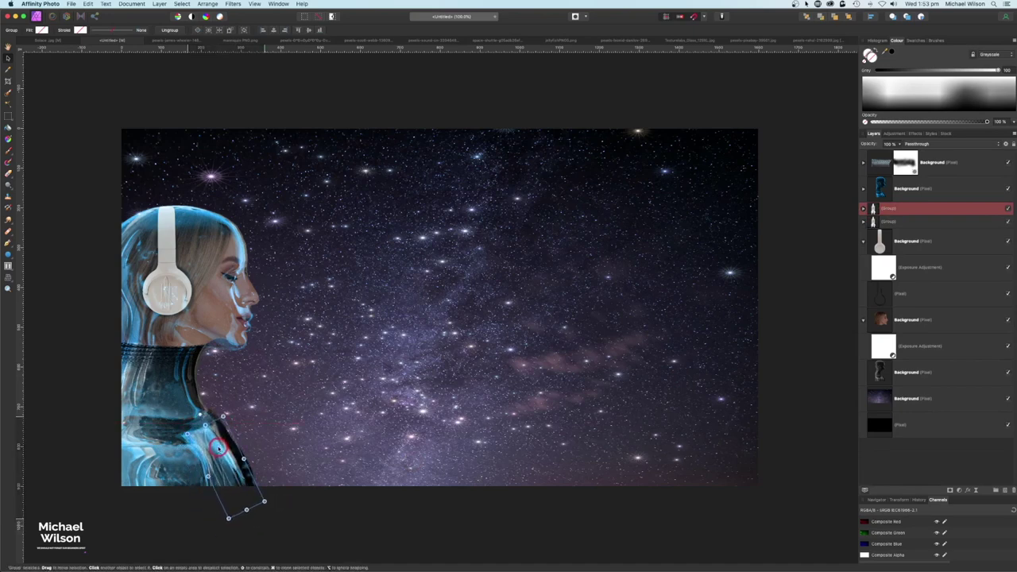
click(80, 432)
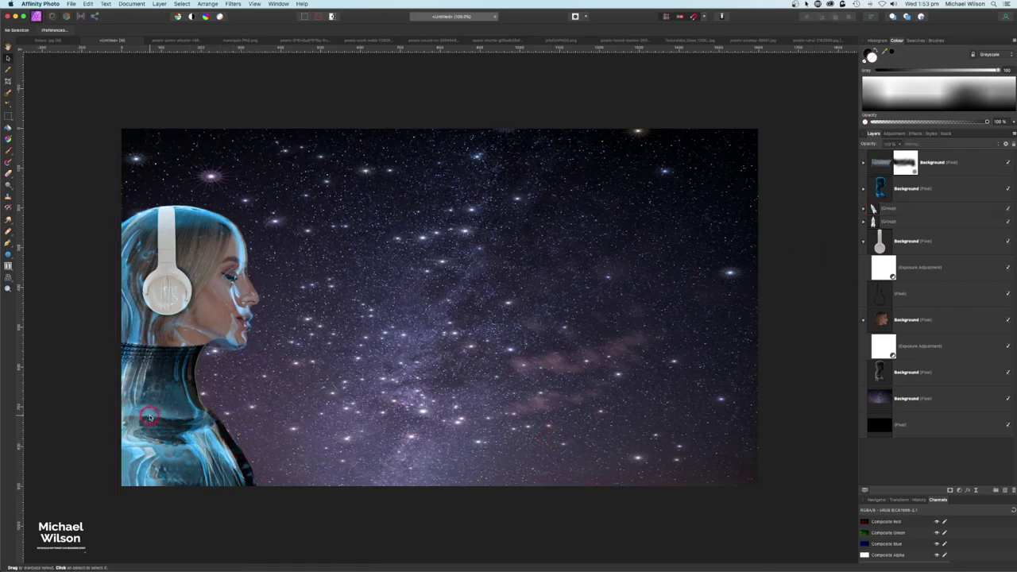
- Start a Mesh Warp on the blue shell layer and split its mesh with a horizontal line at chin height
click(864, 241)
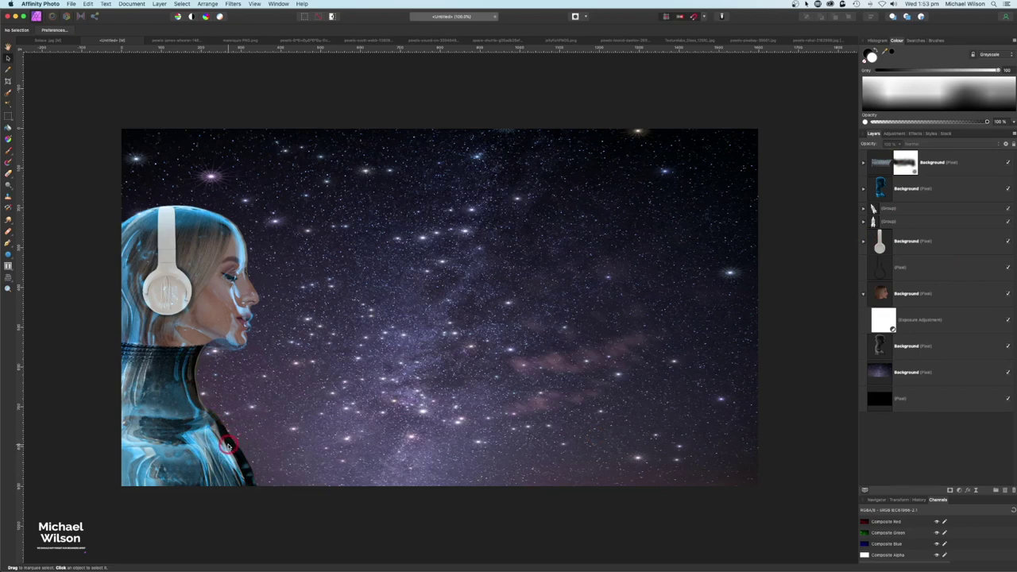
click(926, 192)
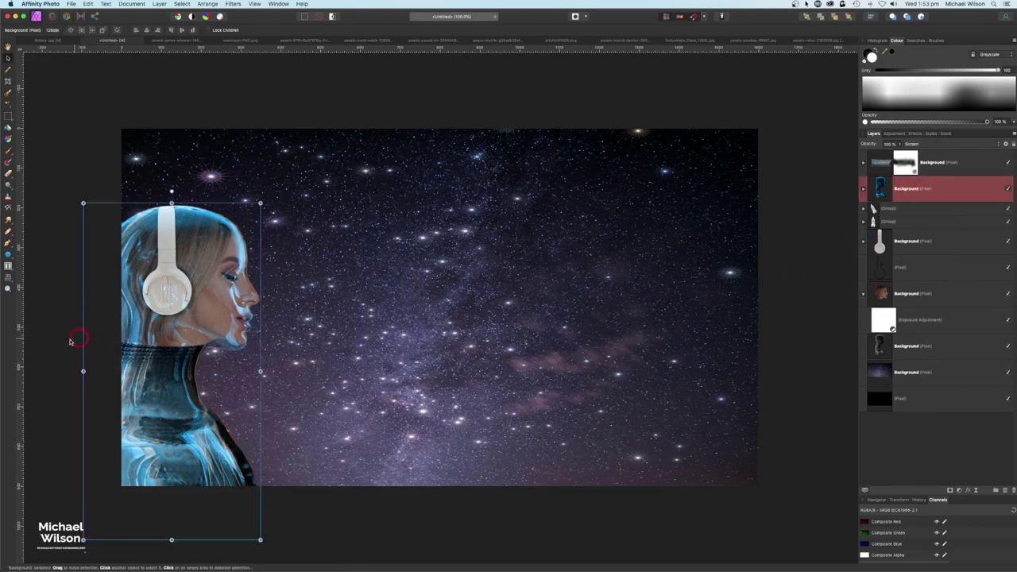
click(8, 283)
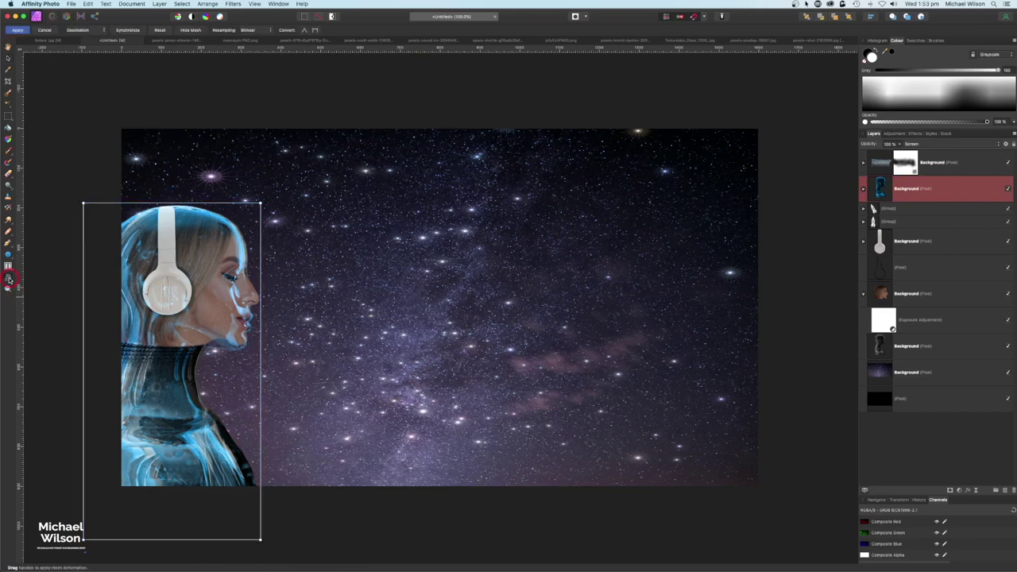
click(193, 384)
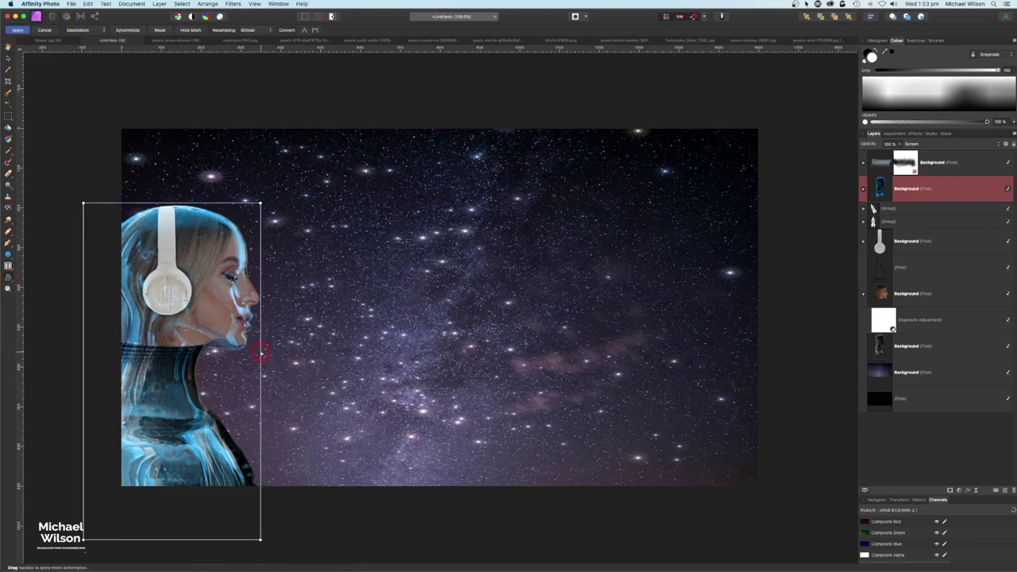
click(260, 350)
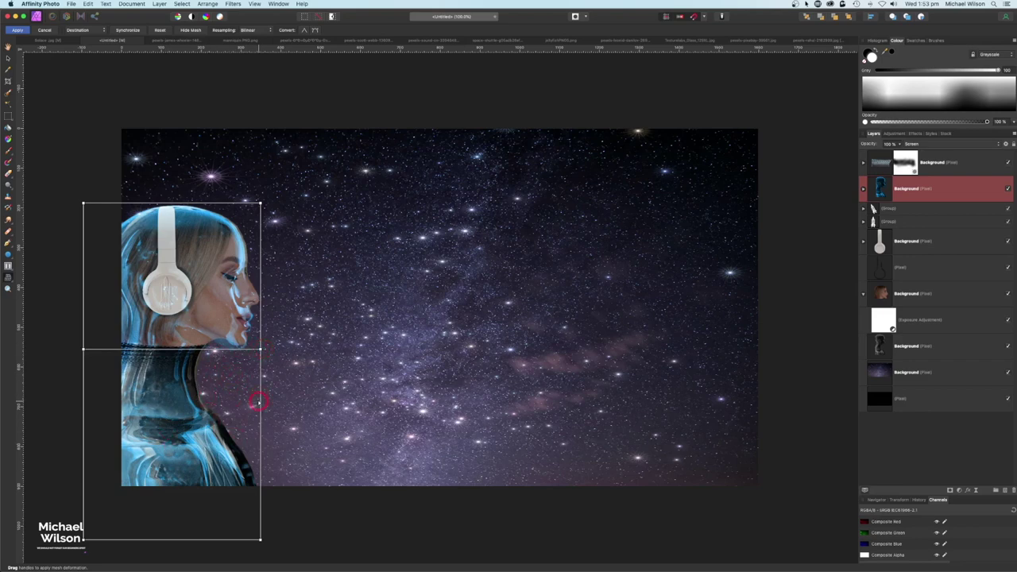
- Bend the mesh so the shell follows the front of the chest, fine-tune it around the face and chin, and apply the warp
drag(262, 401, 268, 402)
click(260, 350)
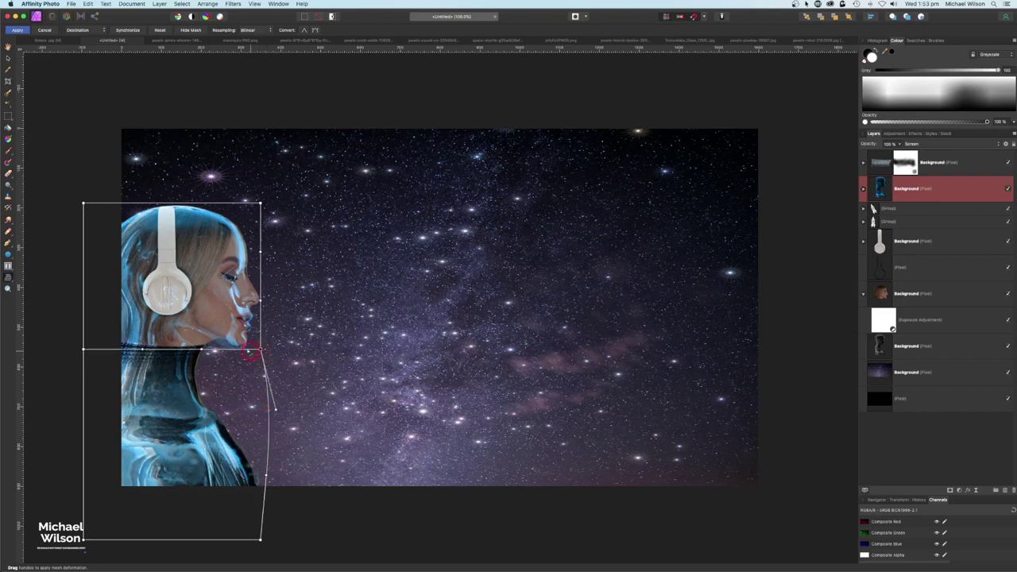
click(204, 349)
drag(203, 349, 219, 350)
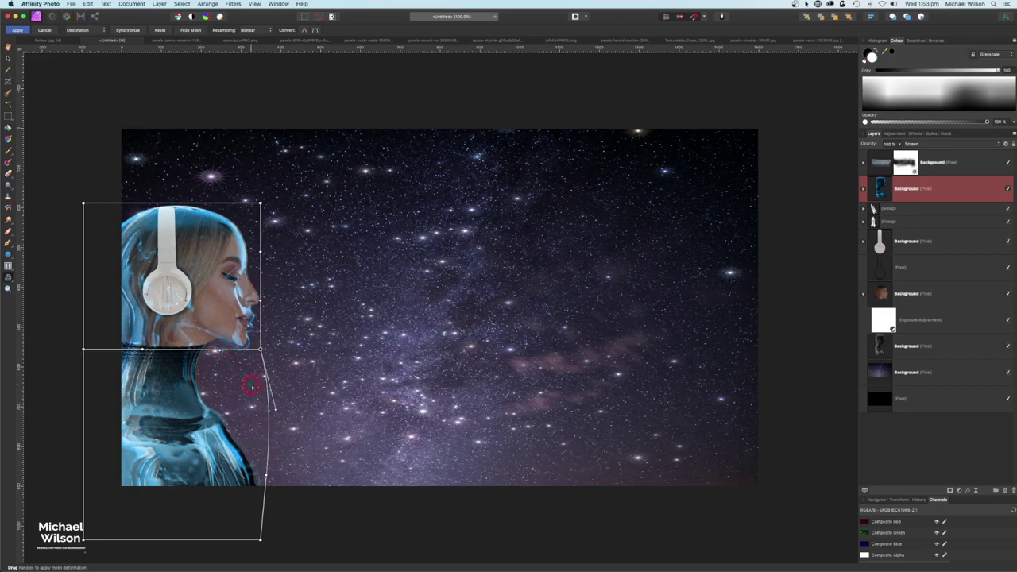
drag(275, 409, 274, 407)
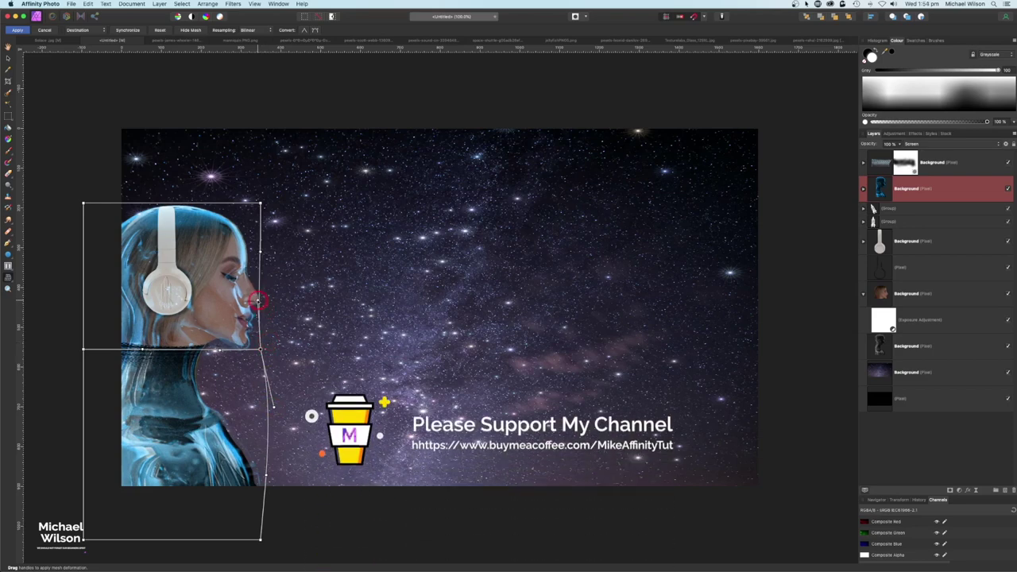
drag(258, 301, 256, 301)
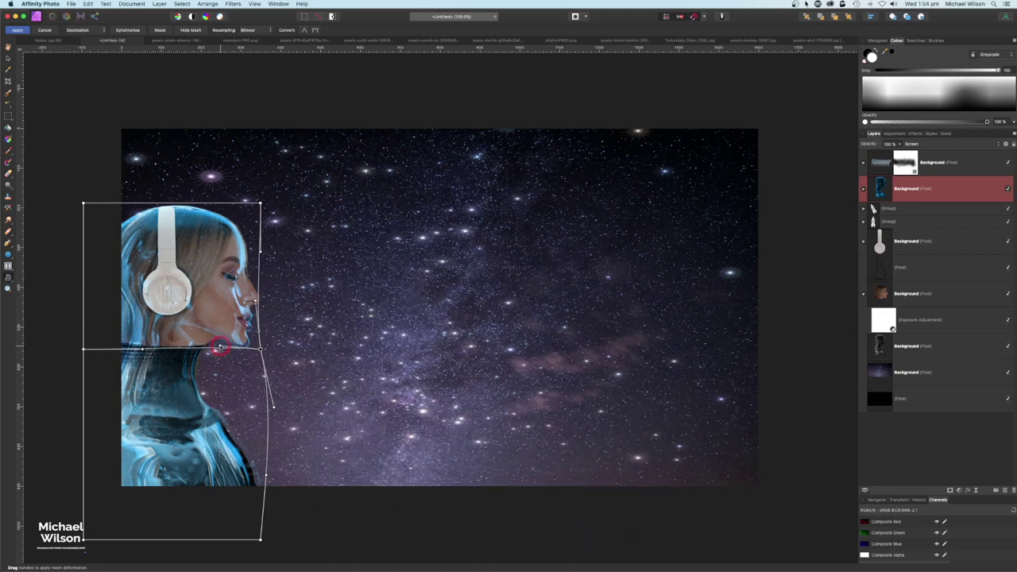
drag(273, 408, 271, 408)
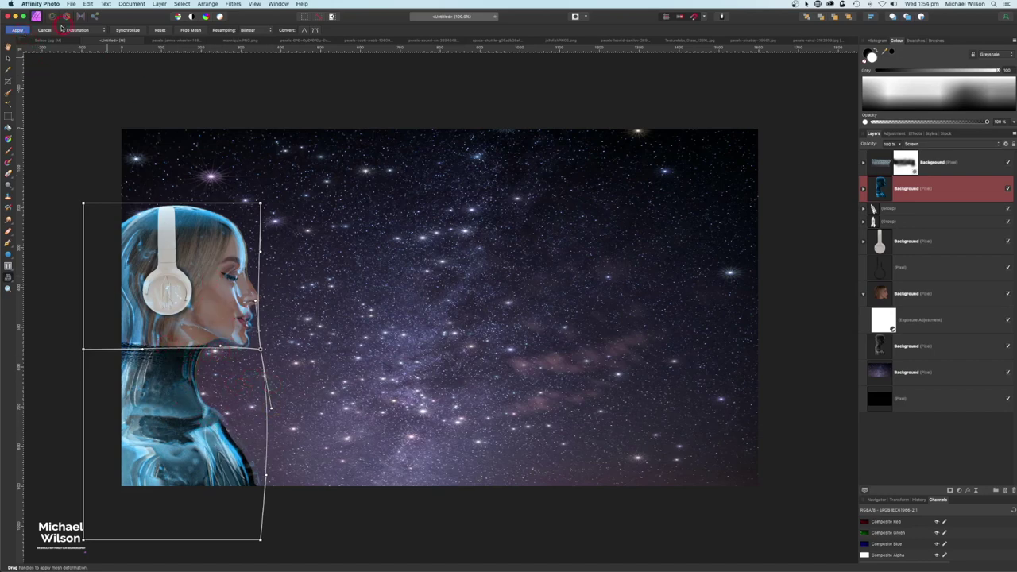
click(20, 30)
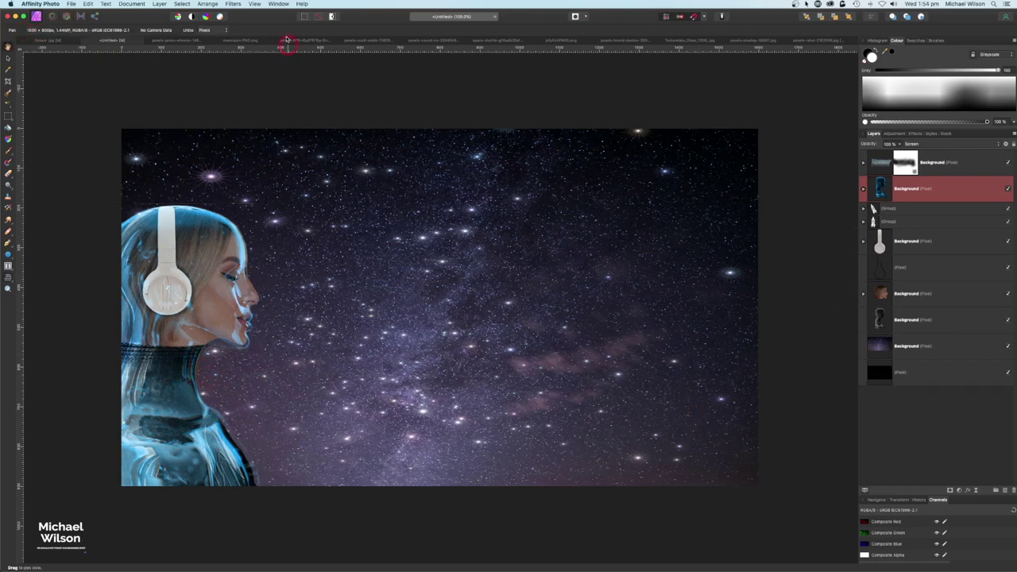
- Copy the jellyfish from its PNG document and paste it above the top layer of the space composite
click(547, 42)
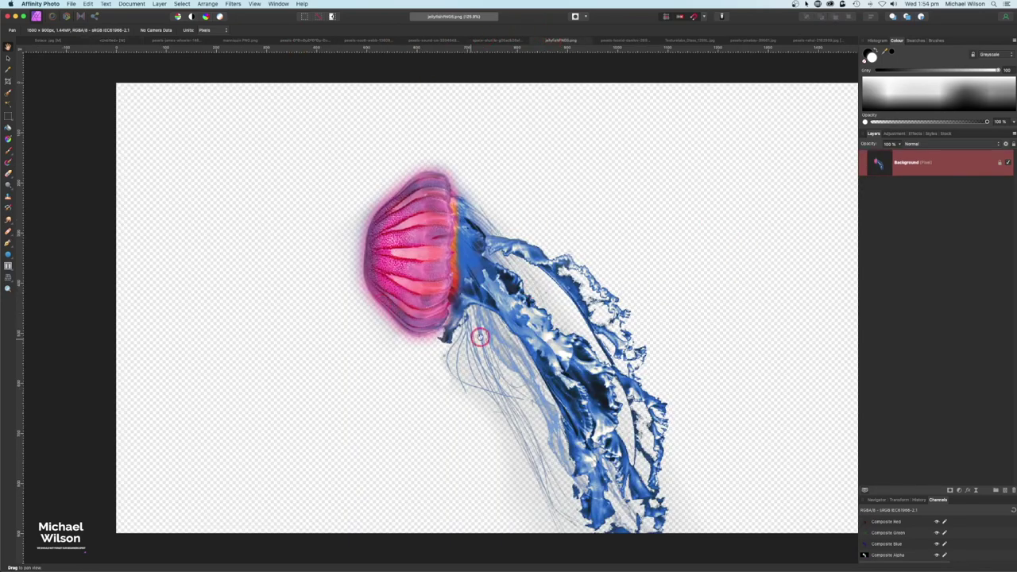
click(464, 293)
click(488, 276)
click(441, 315)
click(483, 311)
click(927, 209)
click(106, 41)
click(884, 161)
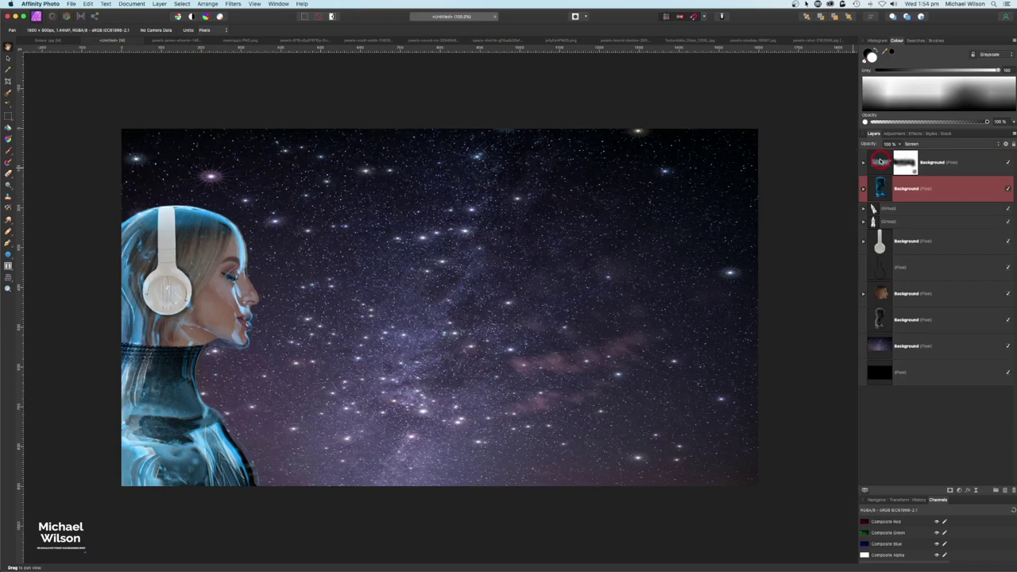
click(881, 160)
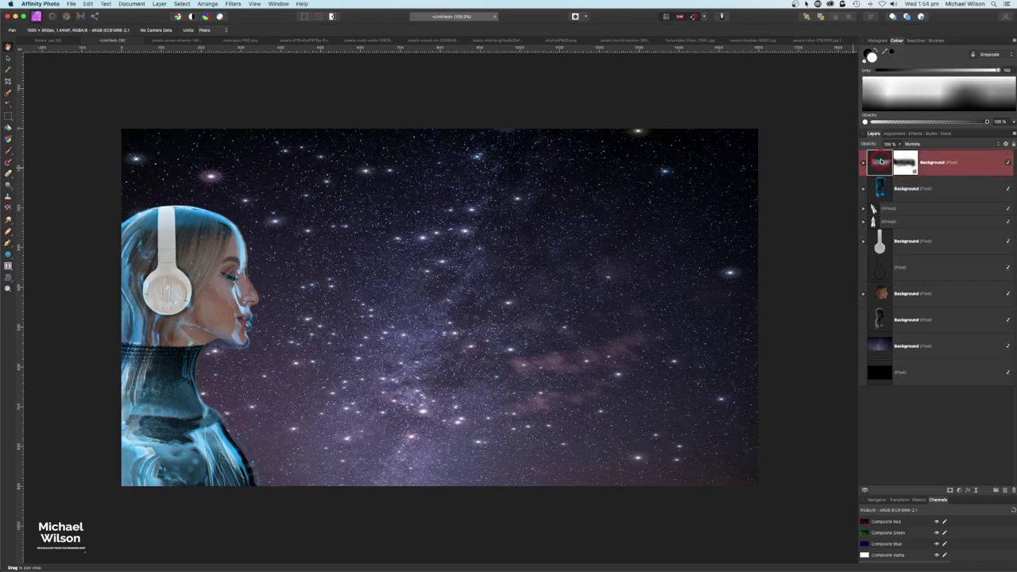
key(super+v)
- Tilt the jellyfish slightly counter-clockwise, adjust its size and place its bell just in front of the woman's face
click(9, 60)
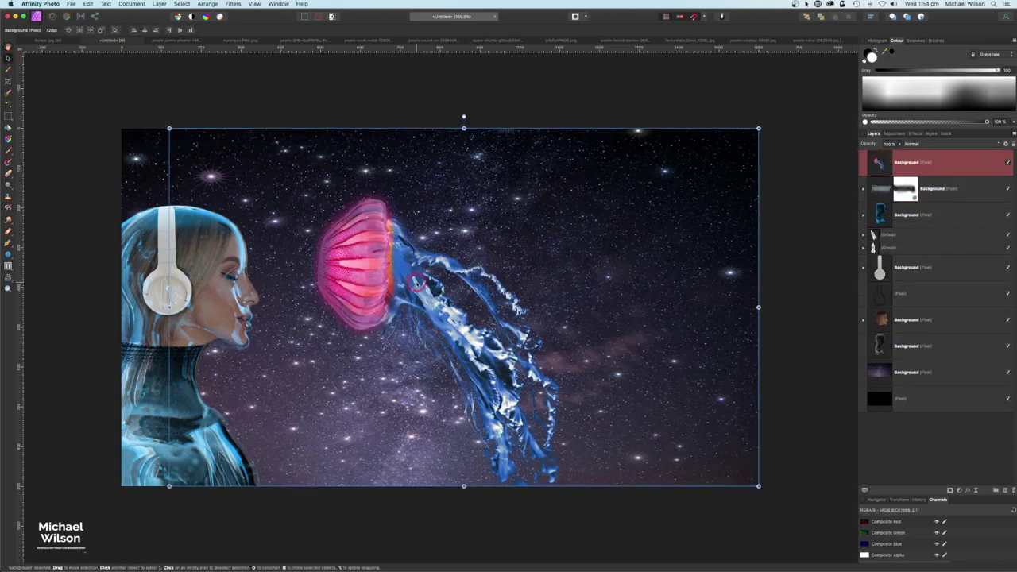
drag(466, 113, 754, 83)
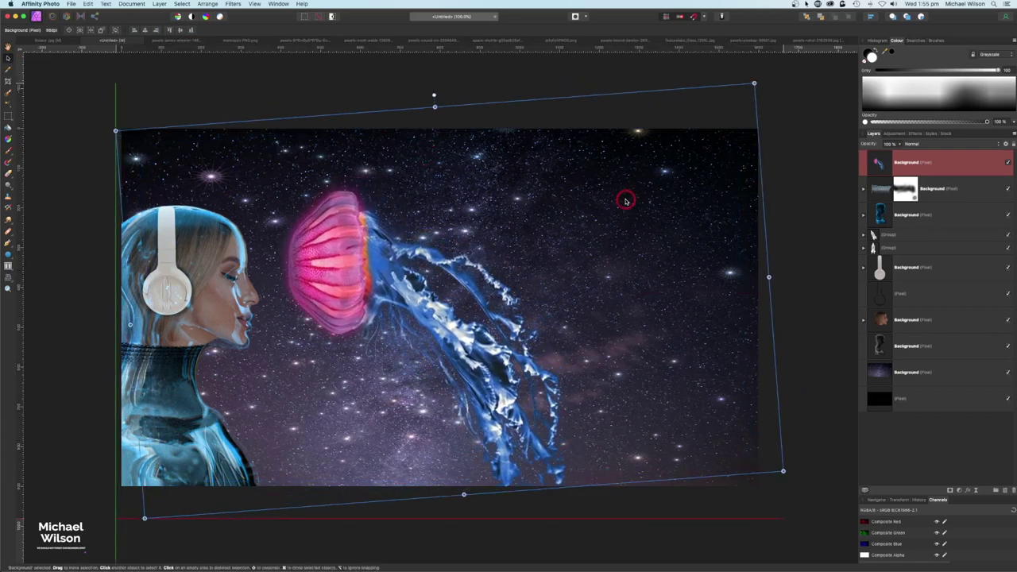
drag(625, 198, 620, 202)
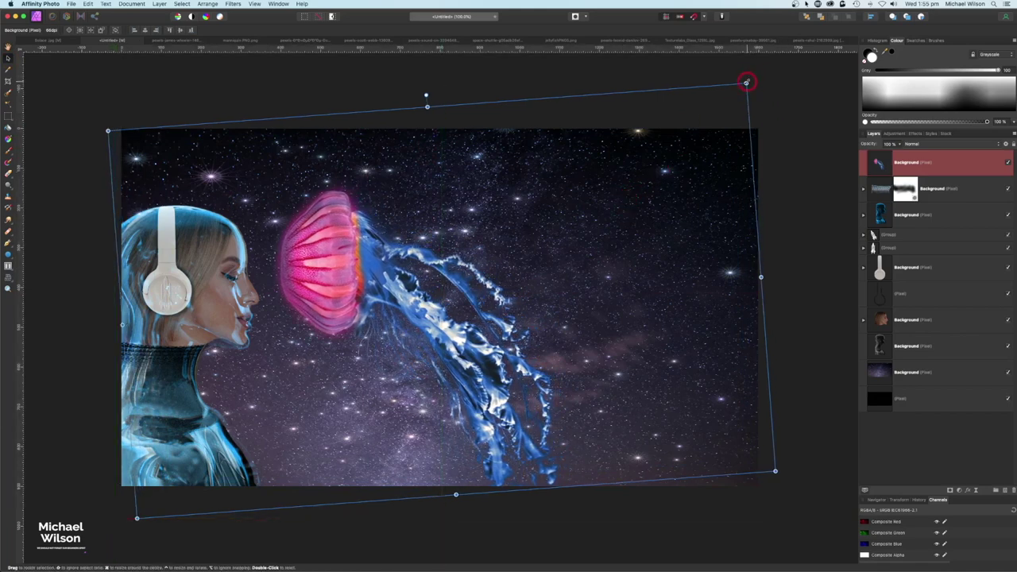
drag(748, 85, 732, 95)
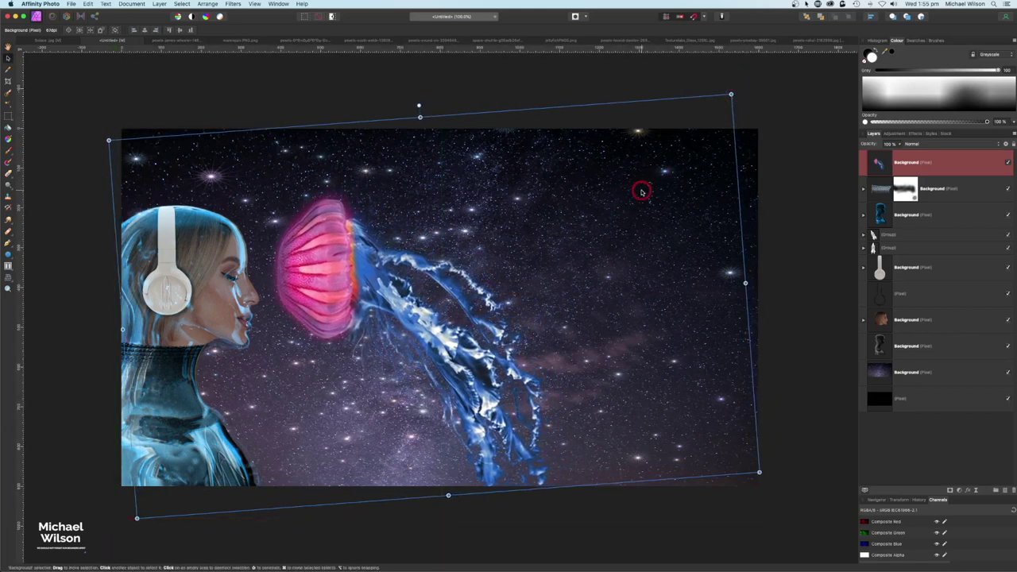
drag(641, 191, 645, 200)
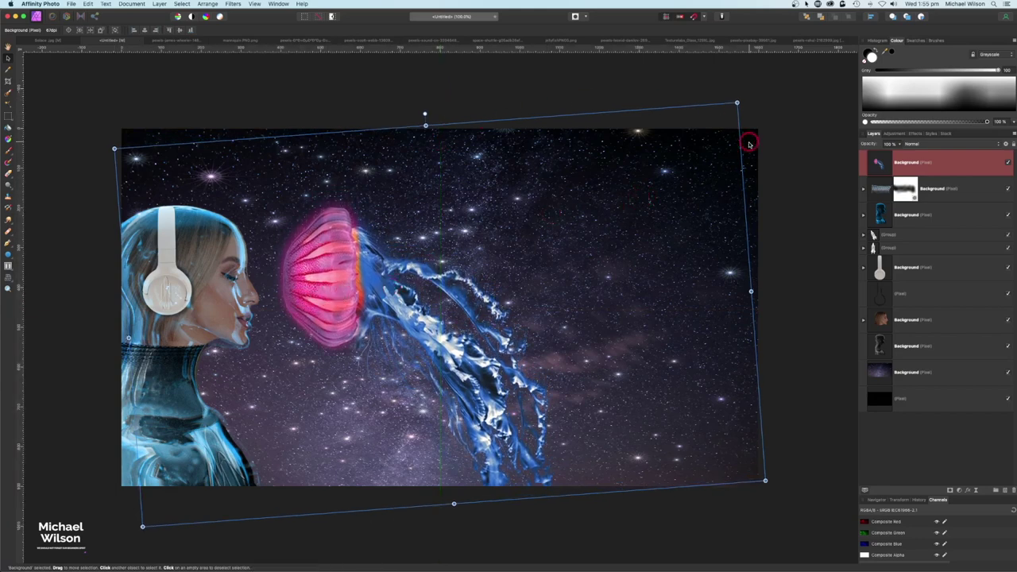
click(76, 105)
- Select the jellyfish's pink bell using a 28 px Selection Brush, duplicate it to its own layer and clear the selection
click(913, 162)
click(8, 94)
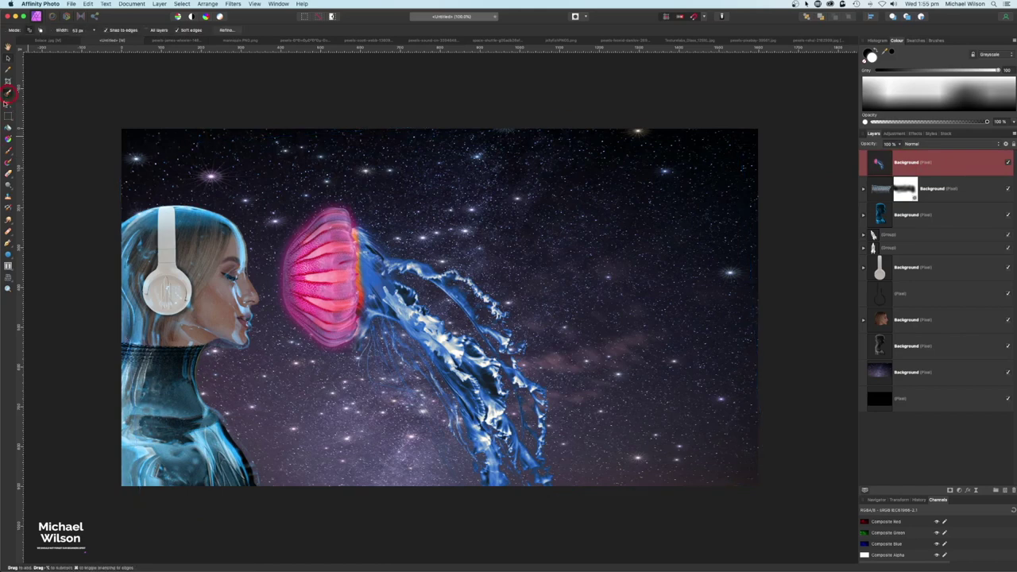
key(bracketleft)
key(bracketleft)
key(bracketleft)
key(super+j)
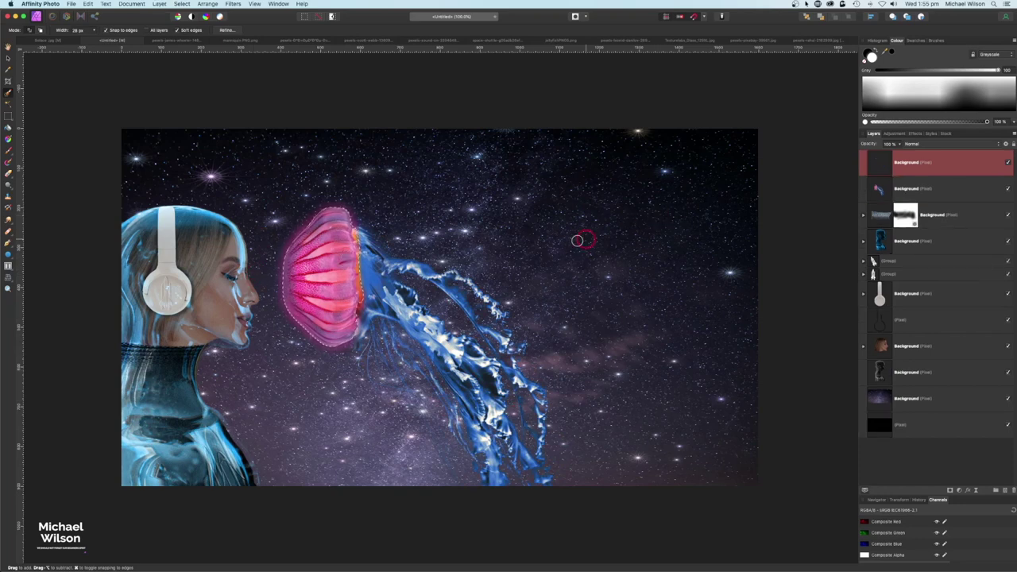
click(503, 252)
- Rotate the bell copy half a turn over the woman's face and set its blend mode to Colour
click(882, 163)
click(10, 59)
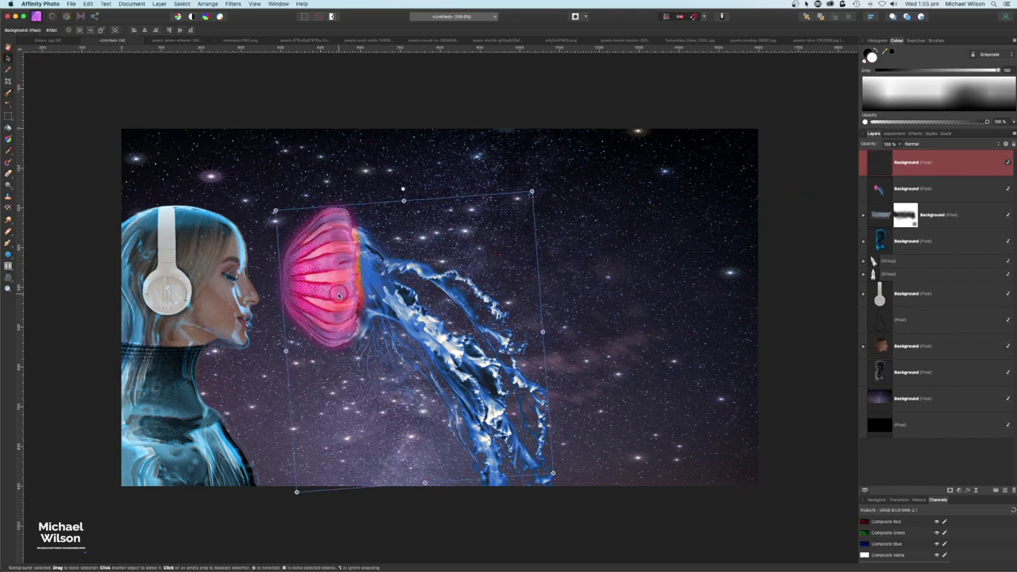
drag(342, 298, 271, 294)
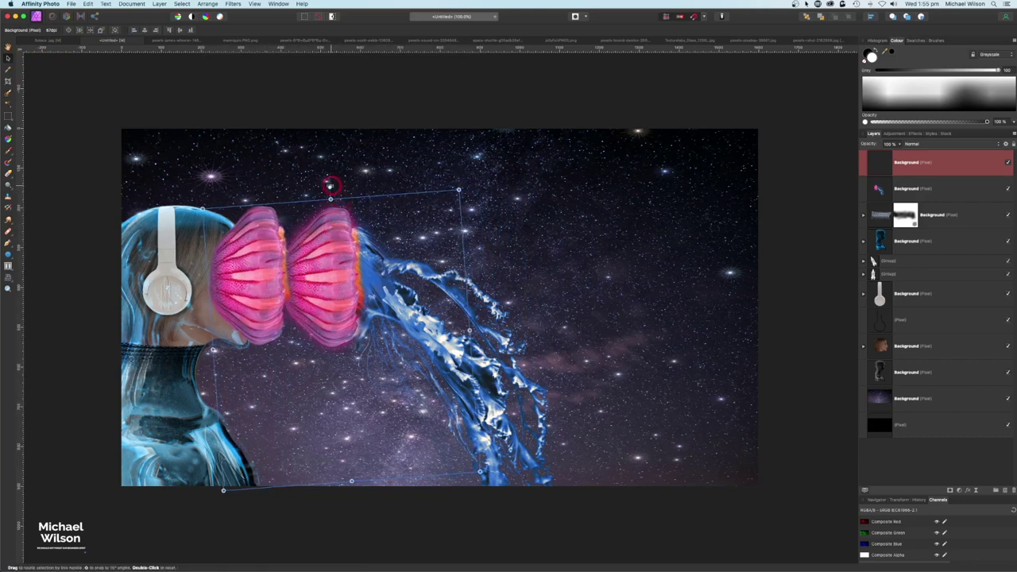
drag(335, 184, 351, 401)
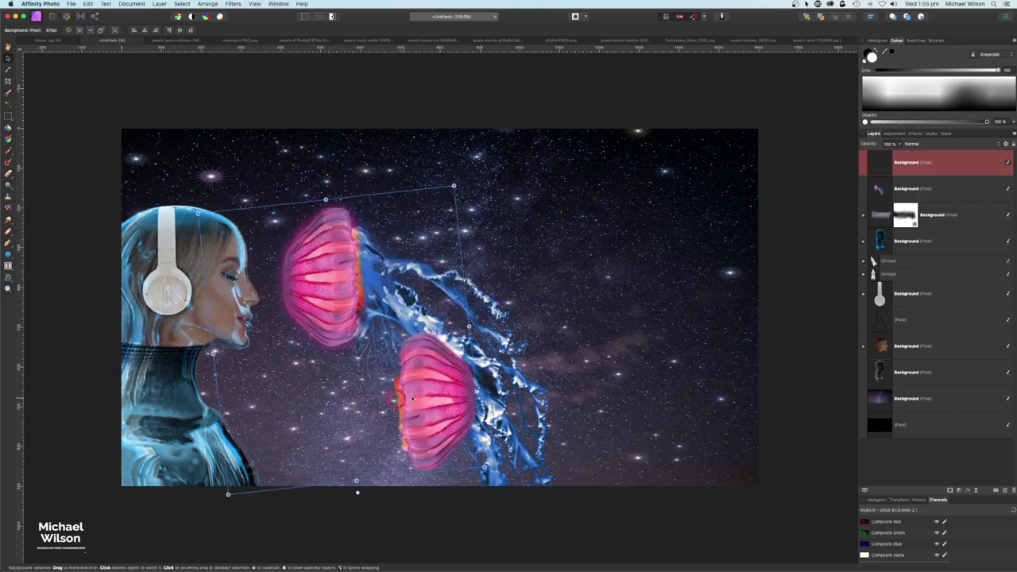
drag(429, 391, 216, 272)
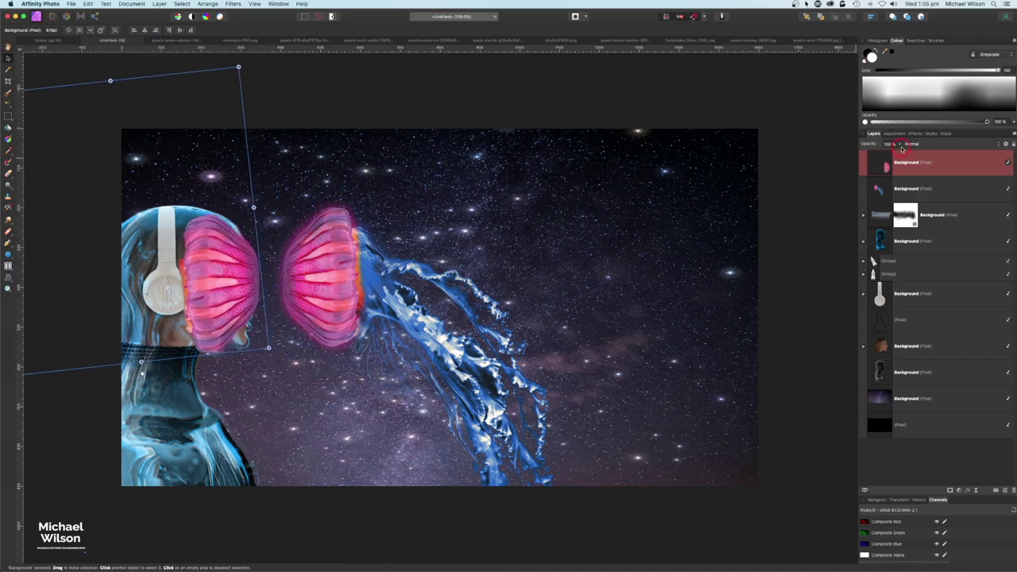
click(911, 144)
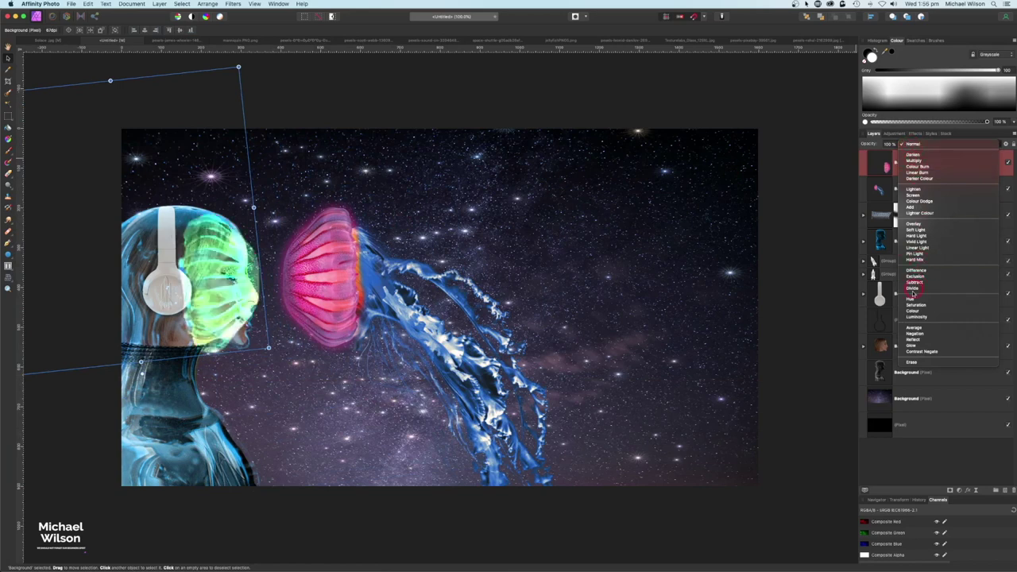
click(915, 311)
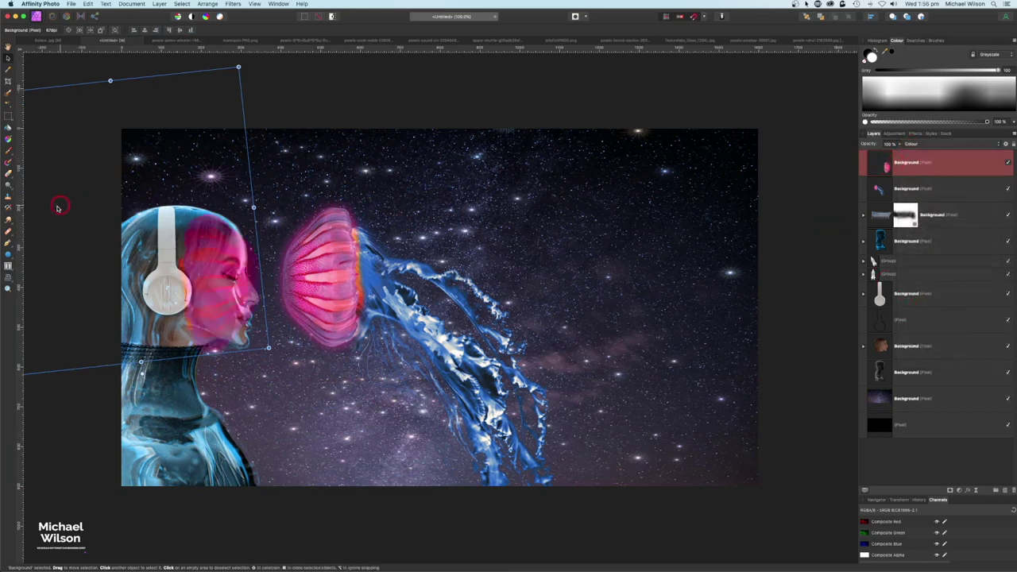
- Smudge the pink tint back across the hair and headphones at 100% strength
click(8, 221)
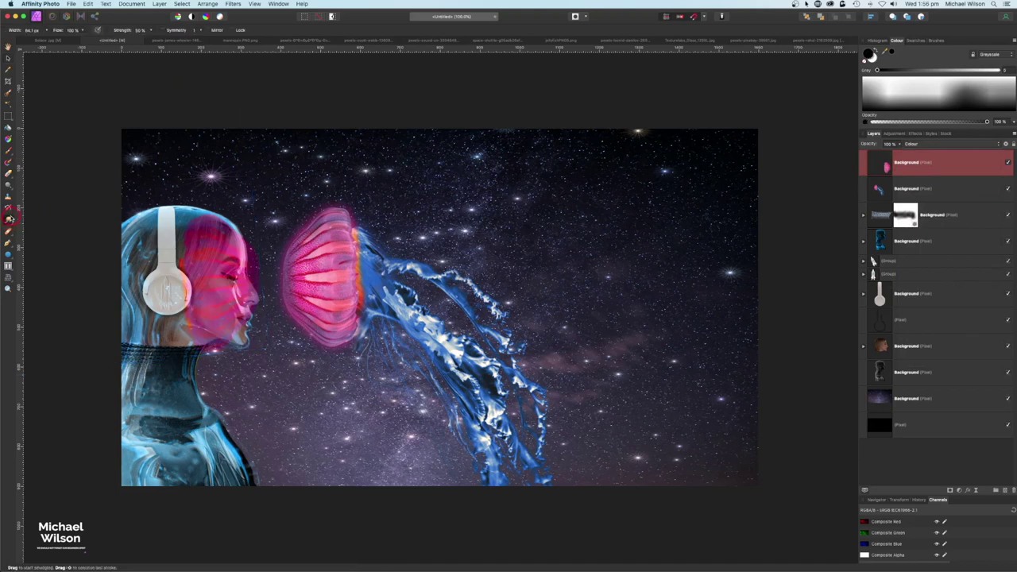
click(57, 35)
click(128, 21)
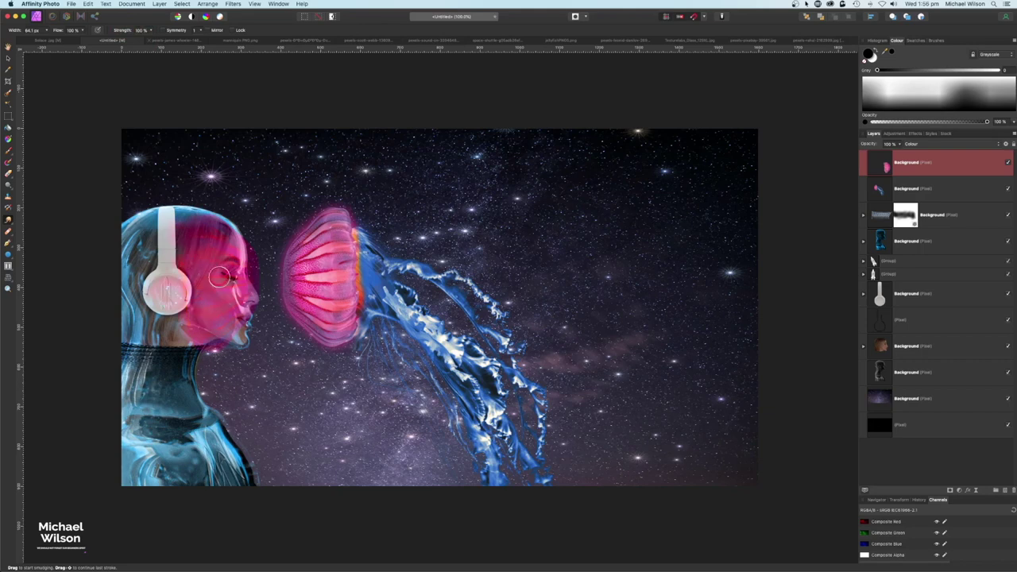
mouse_move(190, 290)
mouse_down()
mouse_move(146, 246)
mouse_move(170, 270)
mouse_move(170, 311)
mouse_up()
key(super+z)
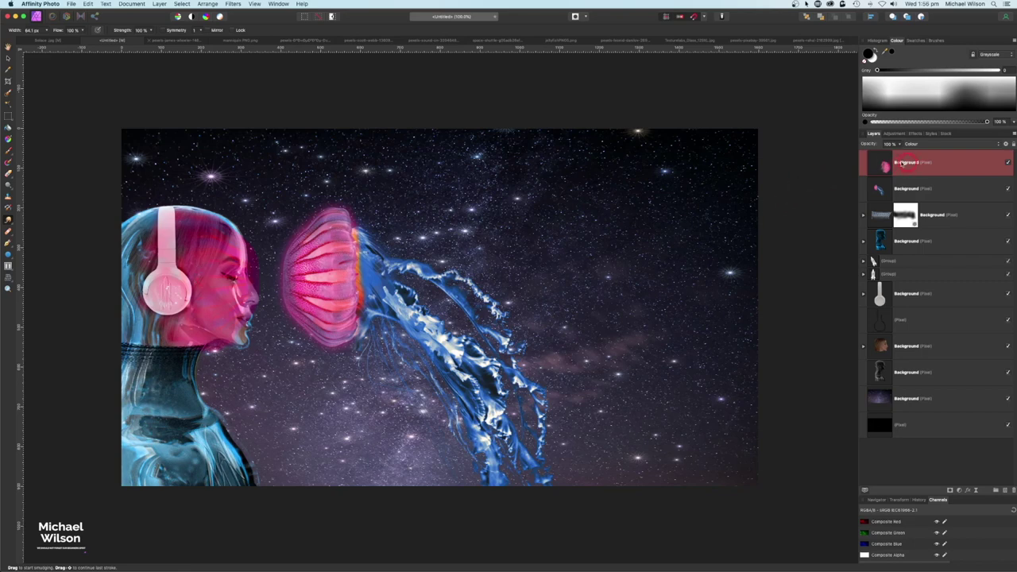
- Smudge the pink tint out to the top of the head and jawline, reducing the brush size, and switch to the Erase Brush
click(9, 170)
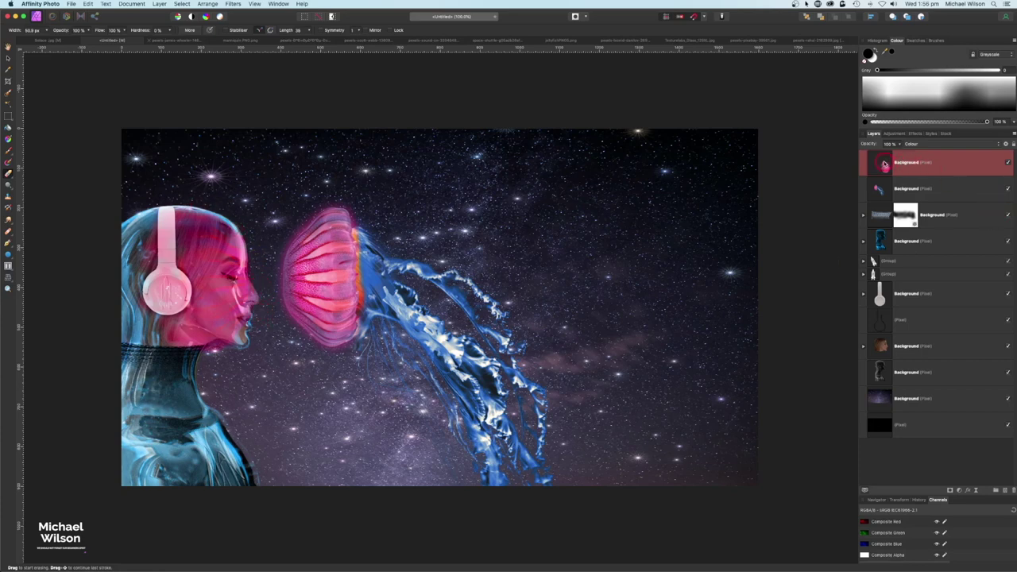
click(9, 221)
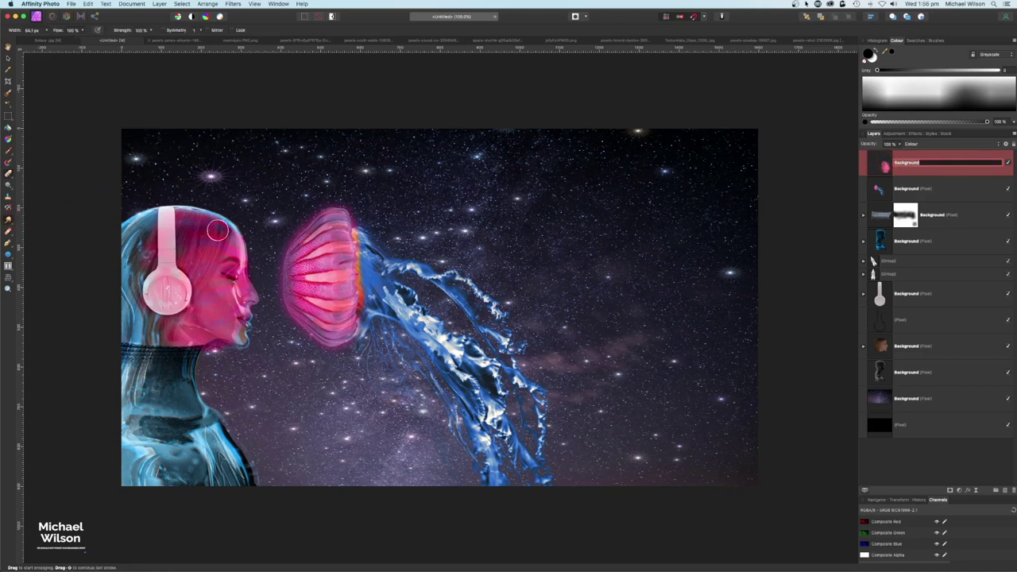
mouse_move(217, 231)
mouse_down()
mouse_move(236, 224)
mouse_move(202, 210)
mouse_up()
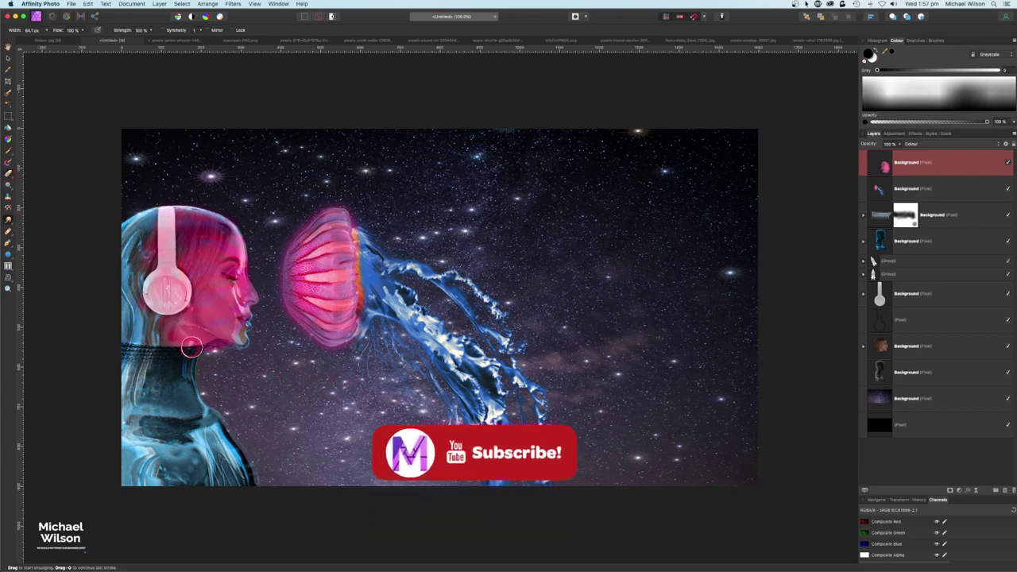
key(bracketleft)
key(bracketleft)
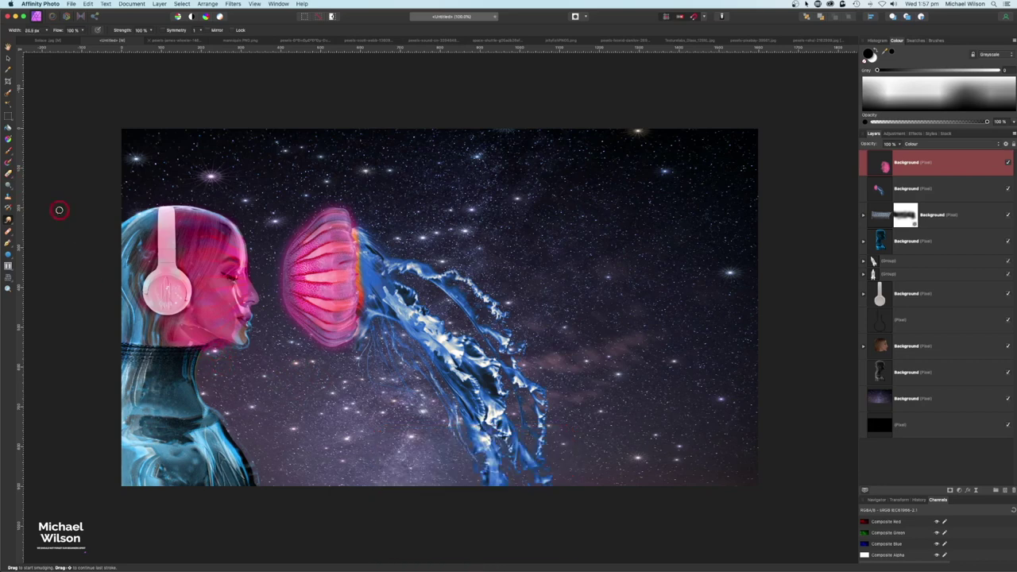
click(7, 175)
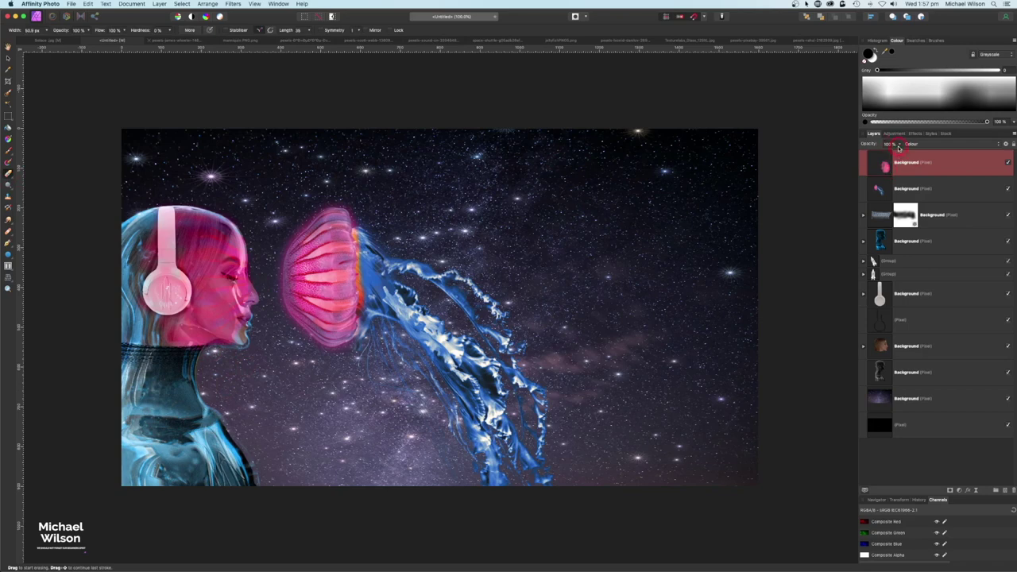
- Lower the pink tint layer's opacity to roughly half, duplicate it and move the copy down over the woman's chest
drag(898, 147, 896, 153)
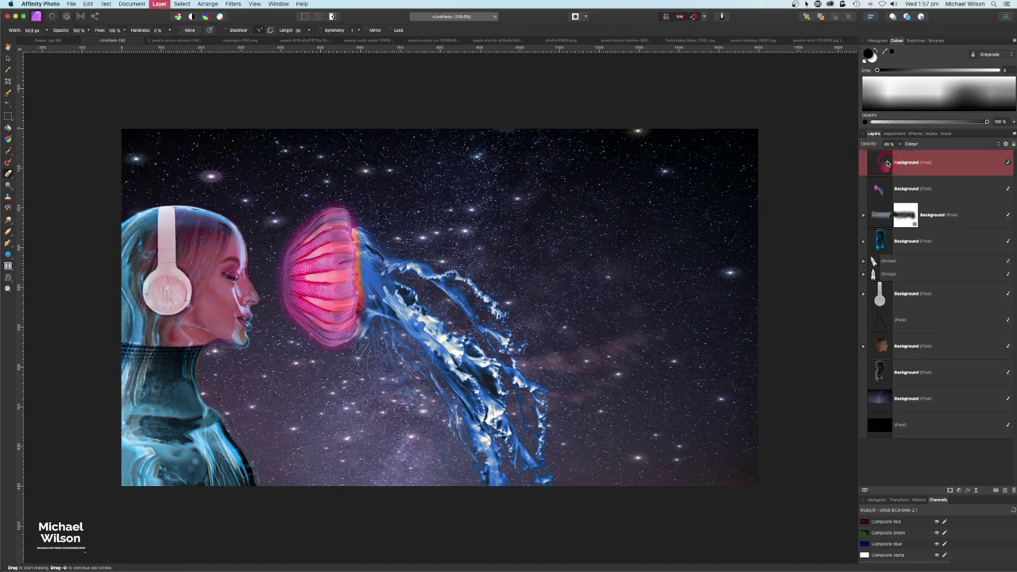
key(super+shift+n)
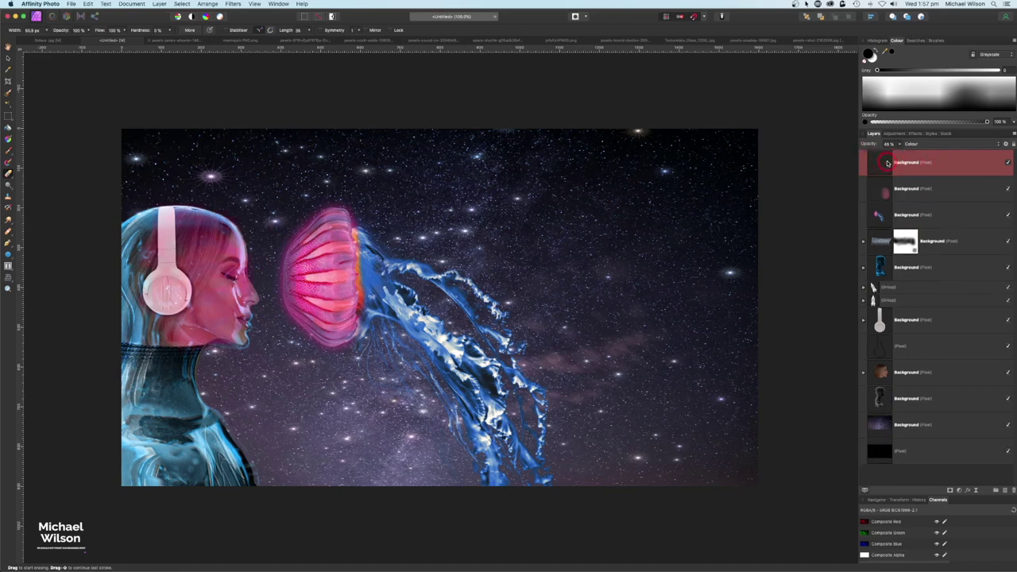
click(9, 60)
mouse_move(224, 260)
mouse_down()
mouse_move(224, 449)
mouse_move(213, 451)
mouse_move(191, 323)
mouse_up()
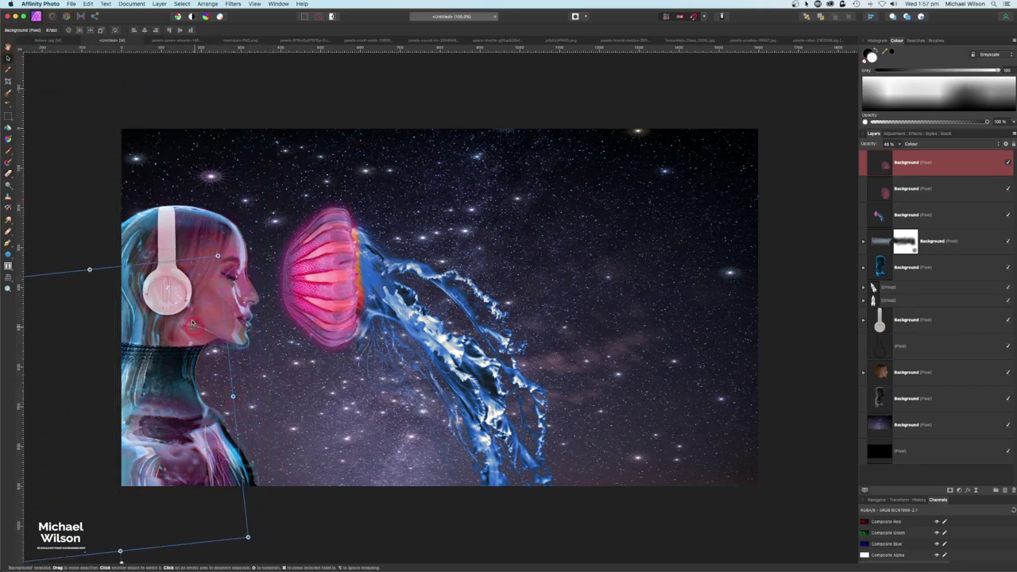
- Stretch the tint copy up to the neck, shift it across the chest and erase the pink spilling outside the body
drag(89, 269, 84, 216)
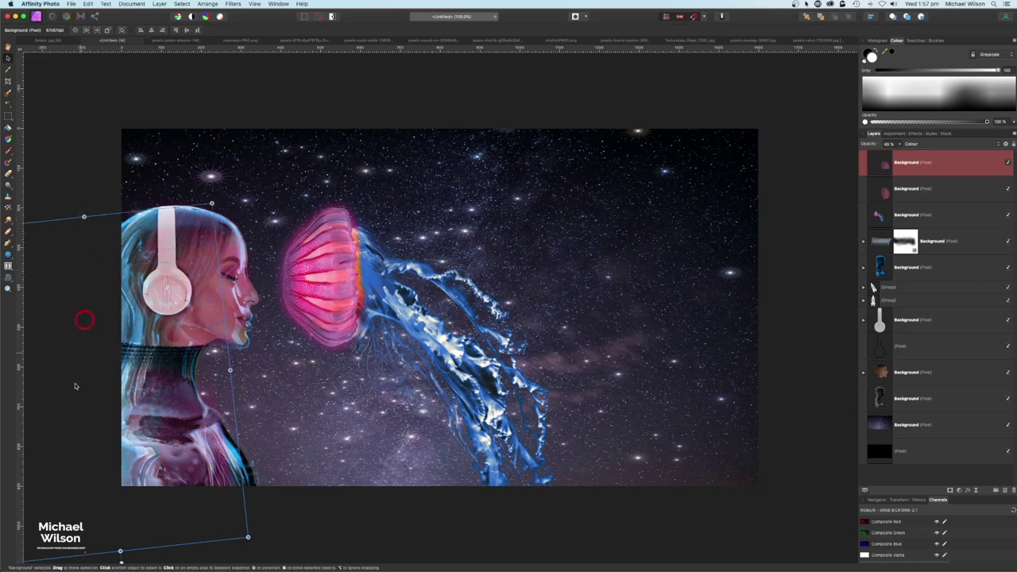
mouse_move(81, 440)
mouse_down()
mouse_move(119, 428)
mouse_move(128, 438)
mouse_up()
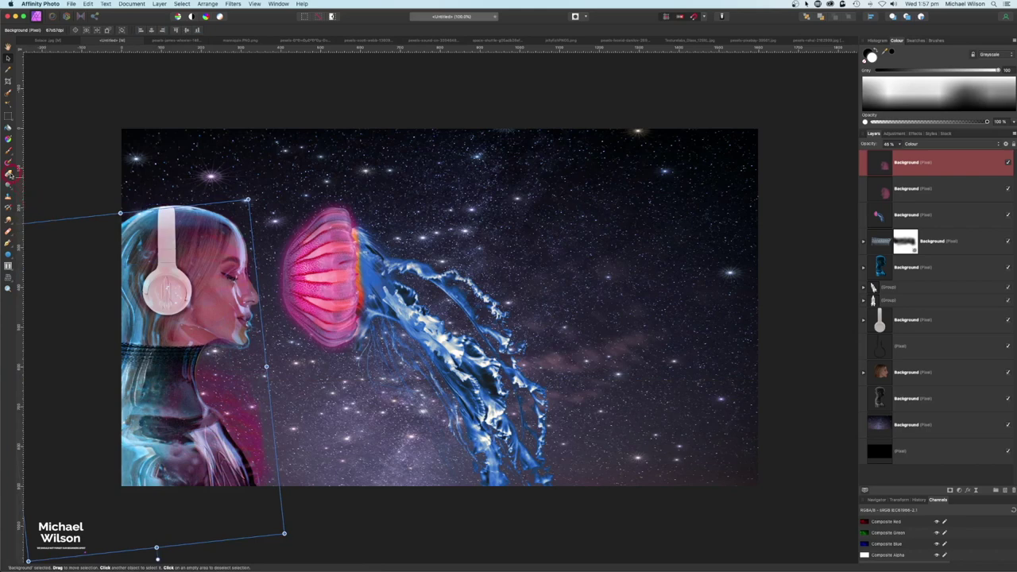
click(8, 173)
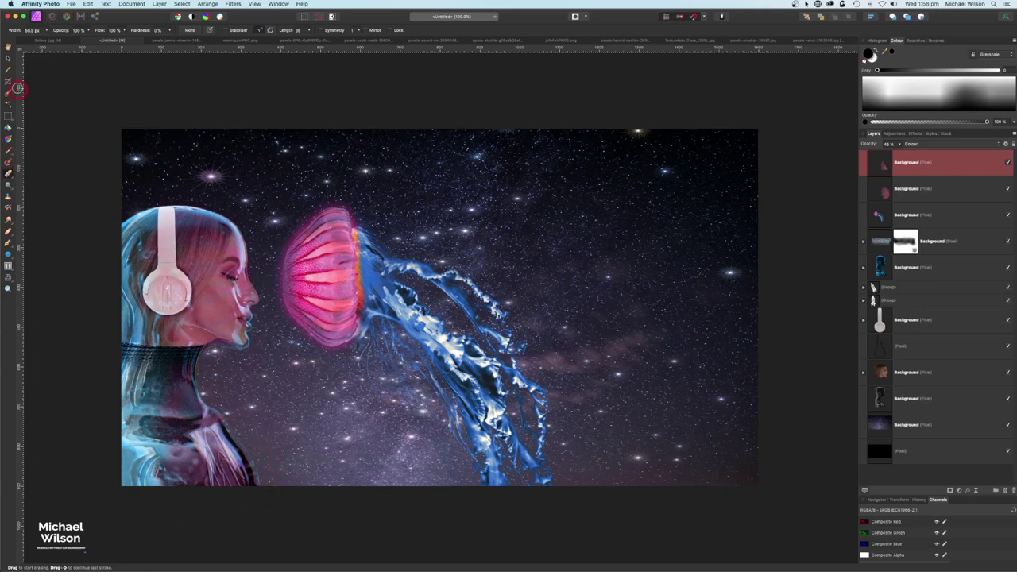
click(7, 58)
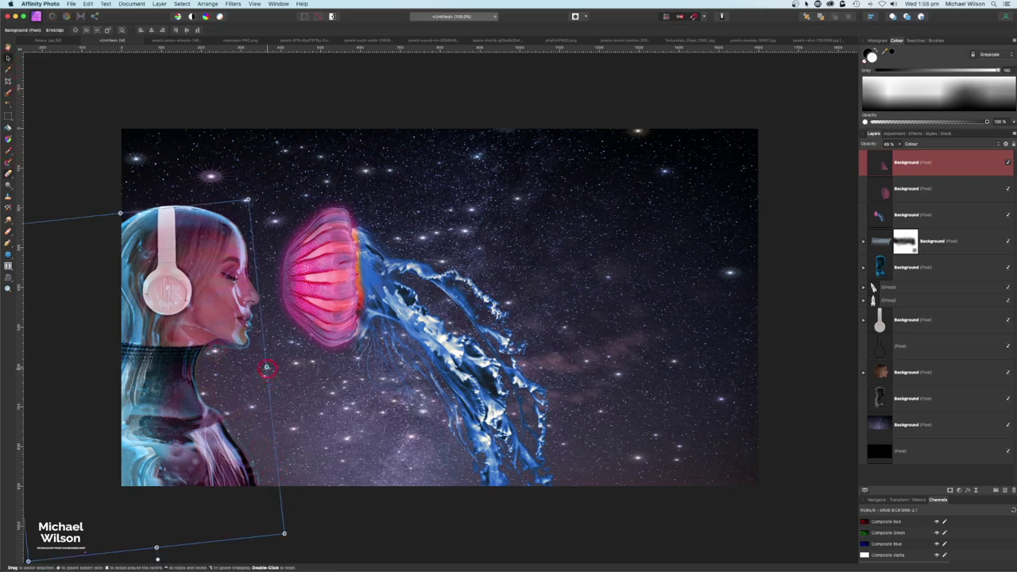
drag(267, 367, 268, 367)
click(8, 174)
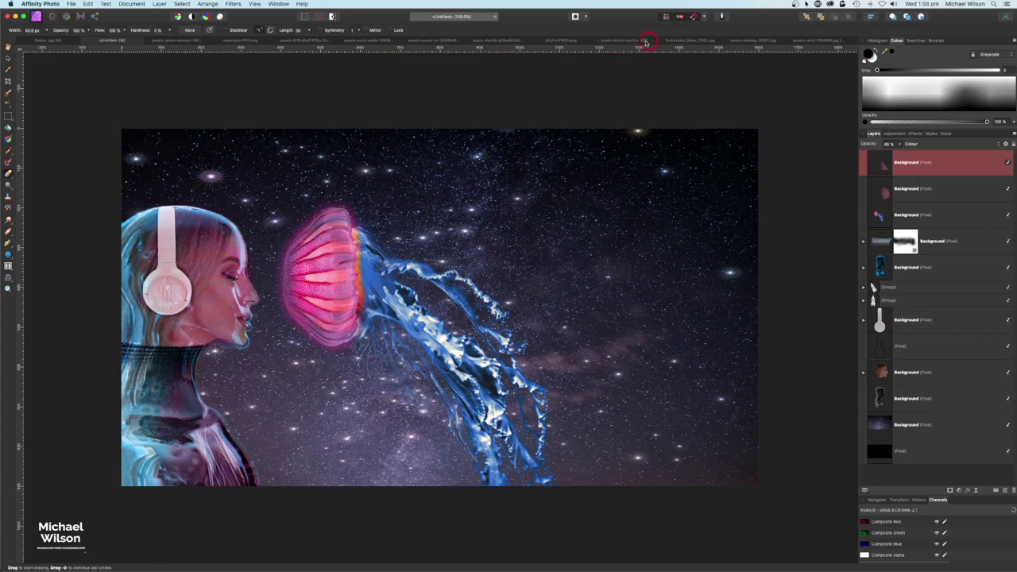
- Copy the purple jellyfish photo into the composite as the top layer and scale it down to fit within the canvas
click(636, 40)
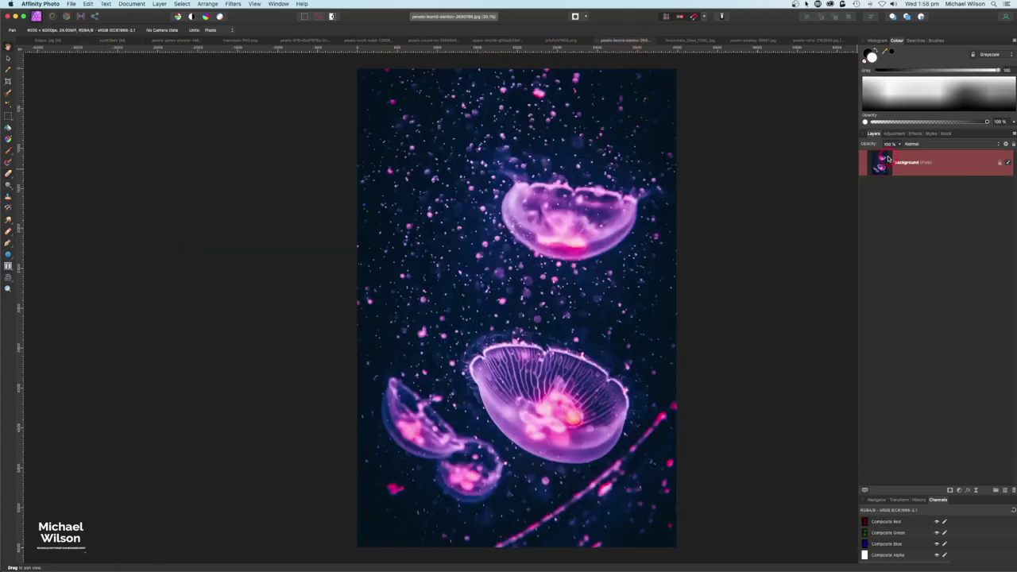
click(103, 39)
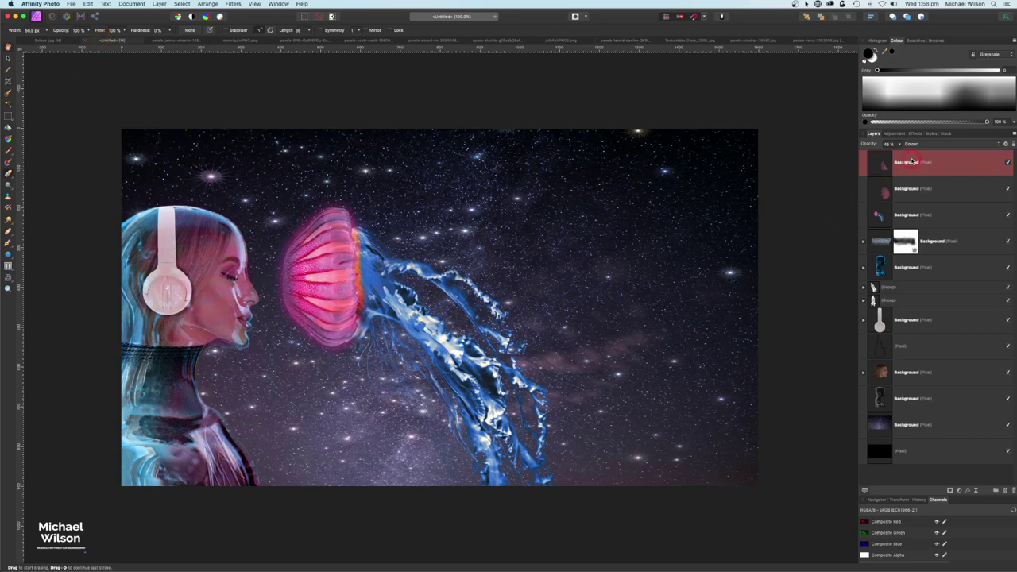
key(super+v)
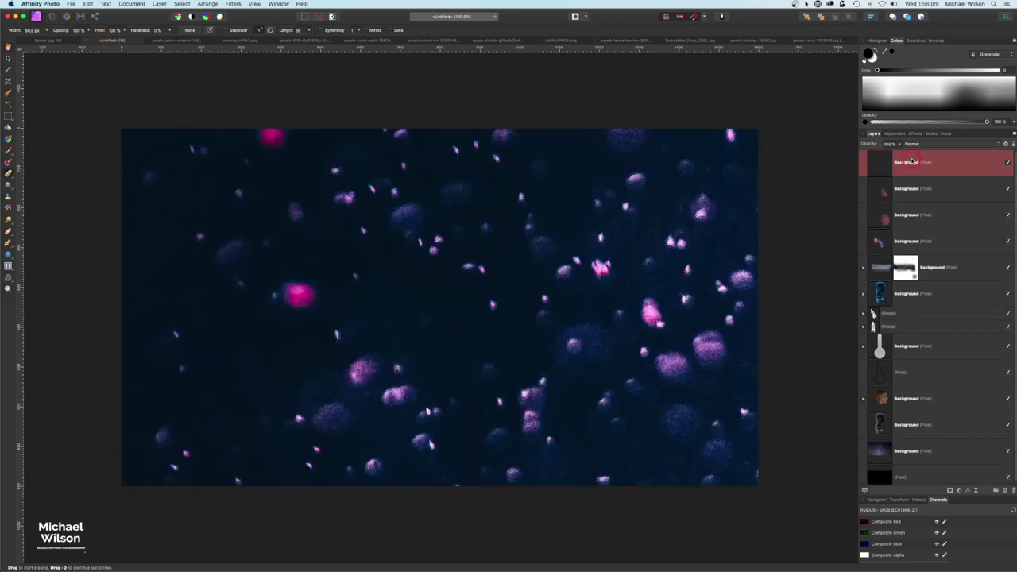
scroll(320, 96, down, 5)
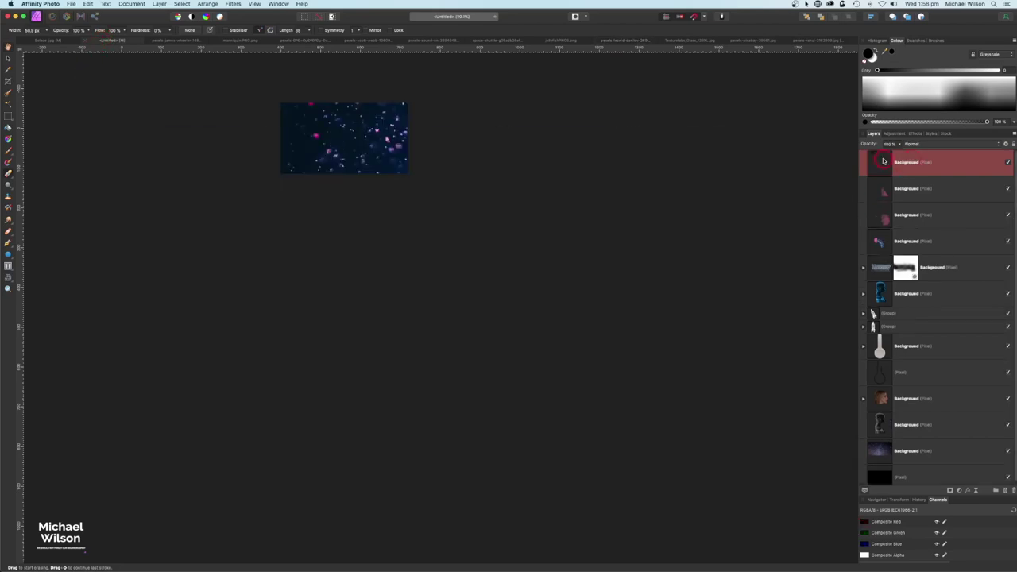
click(8, 56)
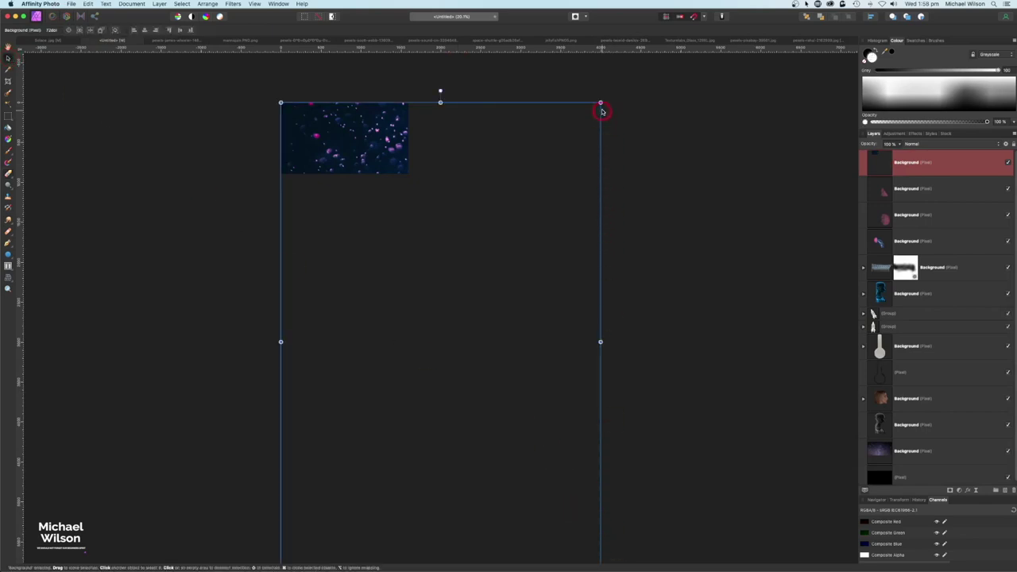
drag(601, 106, 368, 130)
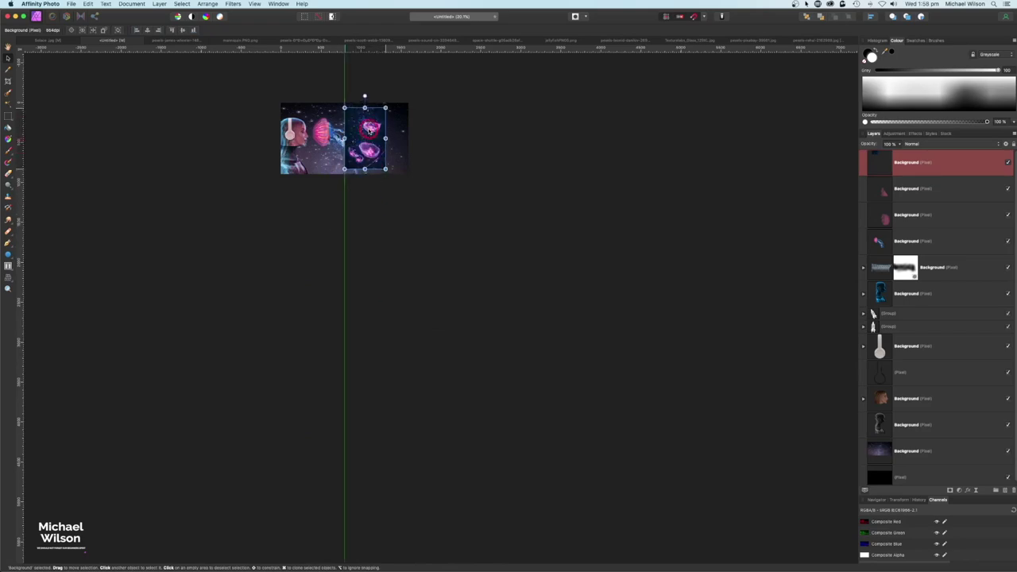
key(super+1)
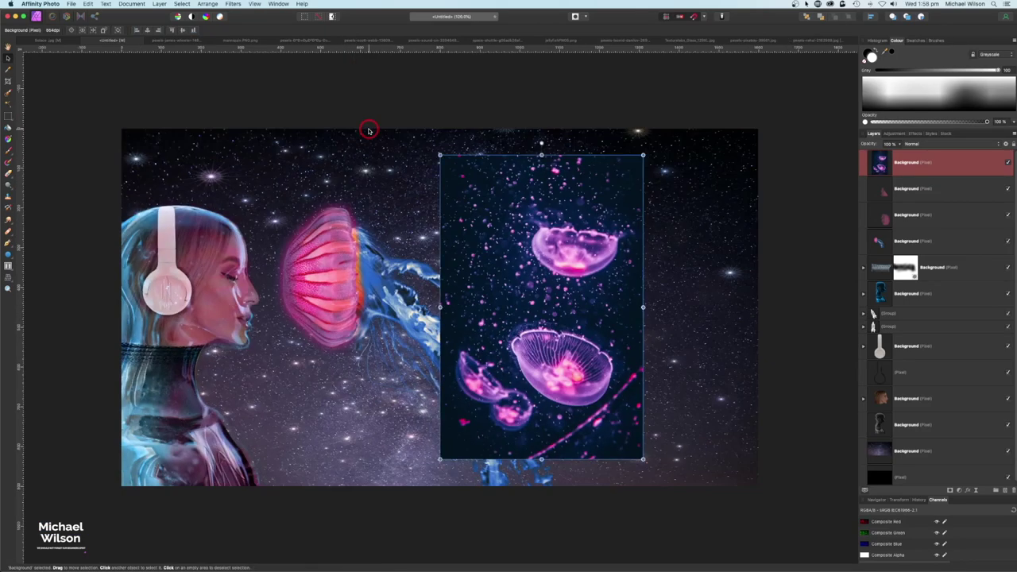
- Rotate the purple jellyfish photo nearly upside down at a slant, place it in the canvas's upper right and set its blend mode to Screen
drag(541, 144, 636, 165)
drag(538, 352, 672, 311)
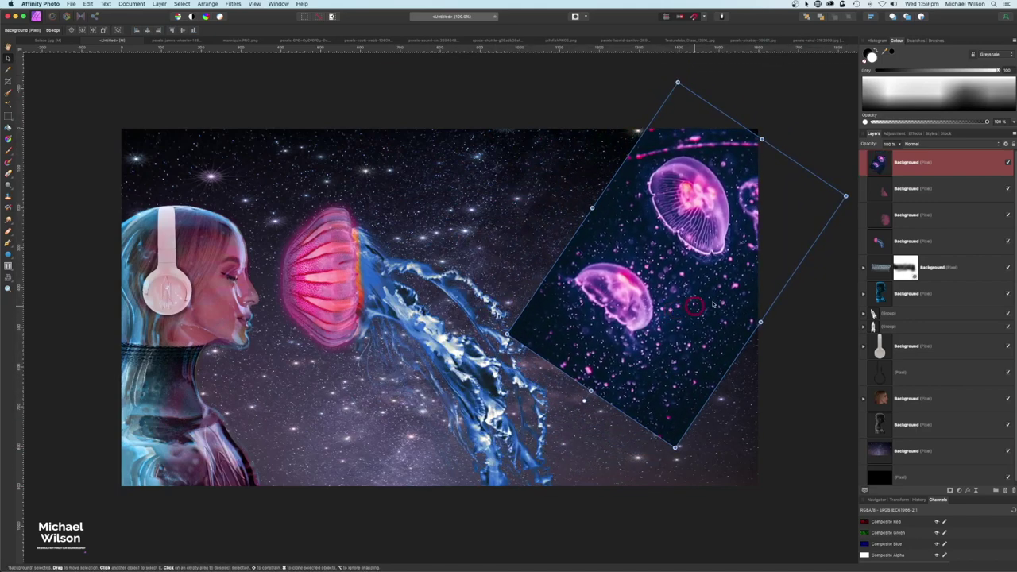
click(912, 144)
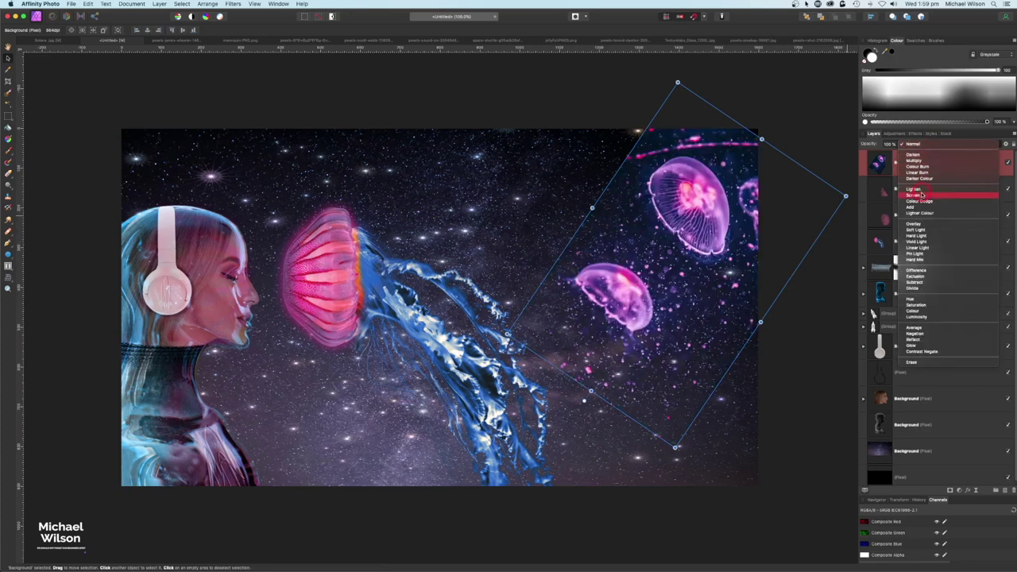
click(914, 195)
click(761, 102)
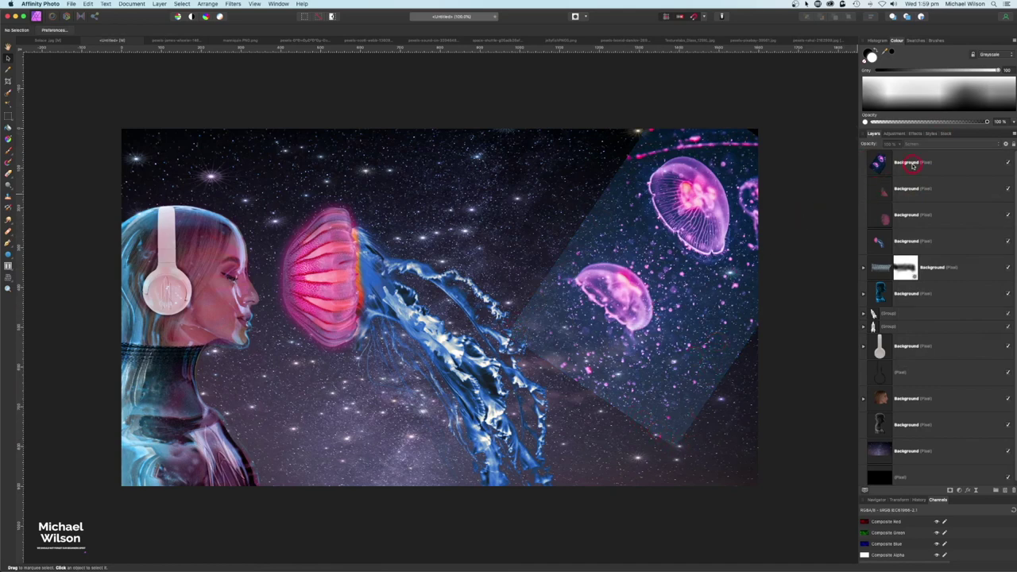
- Hide the jellyfish photo's dark backdrop by lowering the shadow end of its source layer blend range to the bottom
click(914, 166)
click(1006, 145)
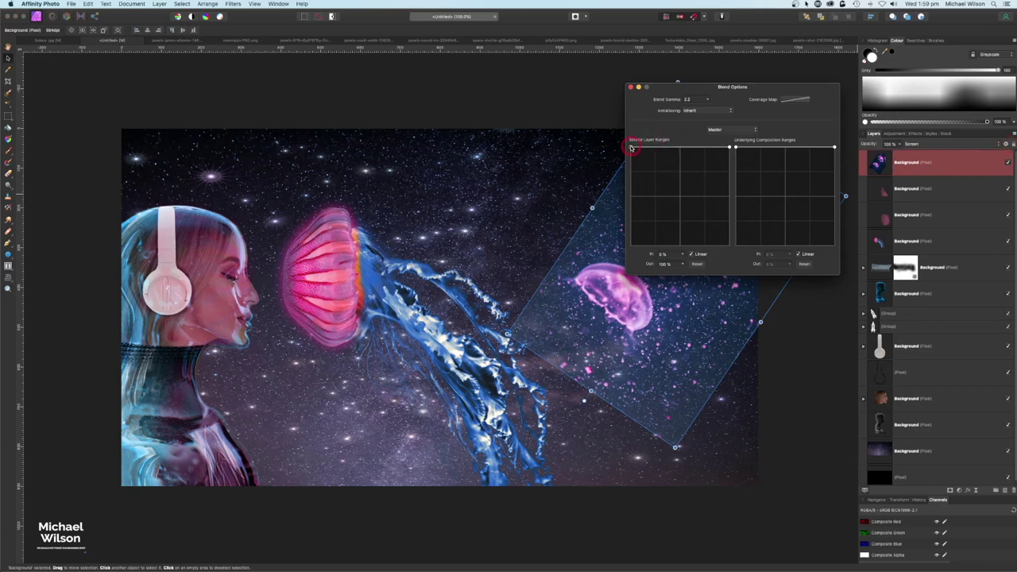
drag(632, 147, 631, 246)
click(630, 86)
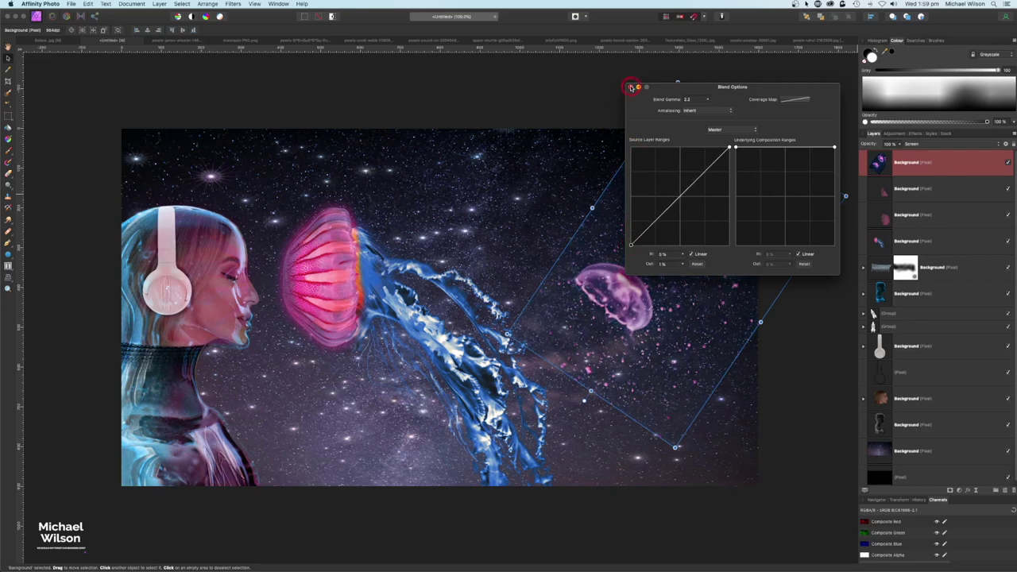
click(817, 103)
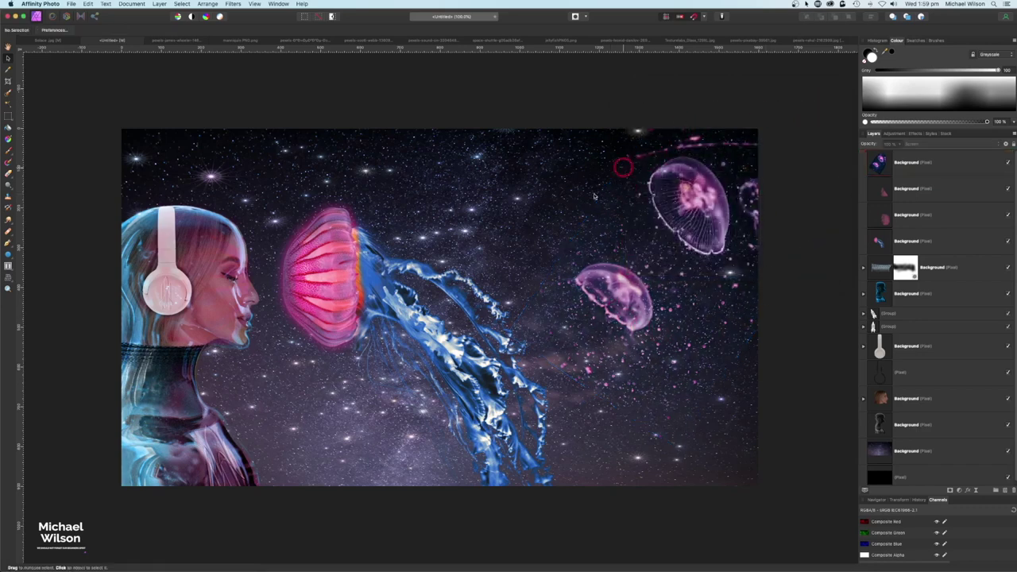
- Duplicate the purple jellyfish layer, rotate the copy roughly upright and place it beneath the large pink jellyfish, beside the woman's chest
click(910, 165)
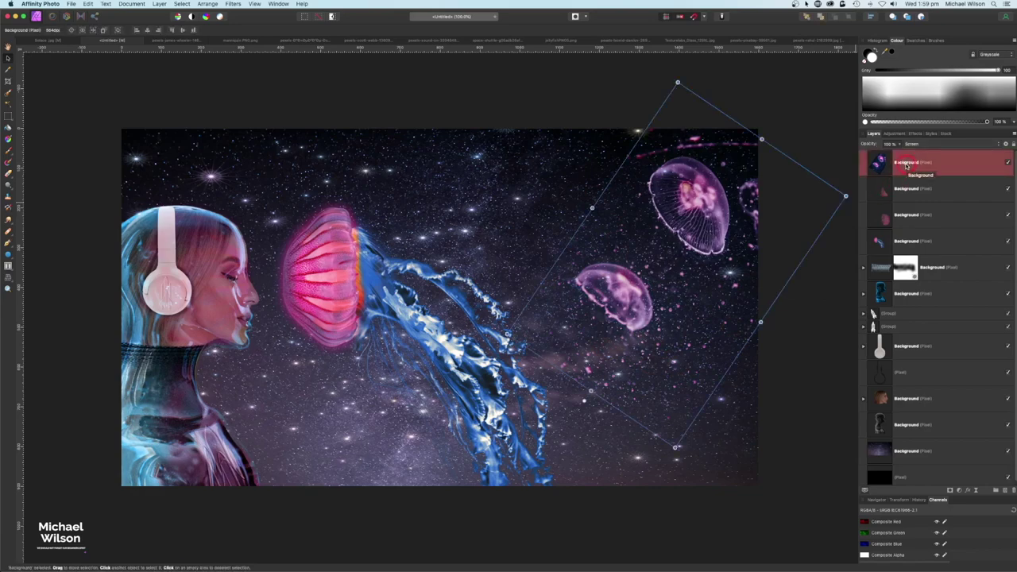
key(super+j)
drag(772, 177, 429, 282)
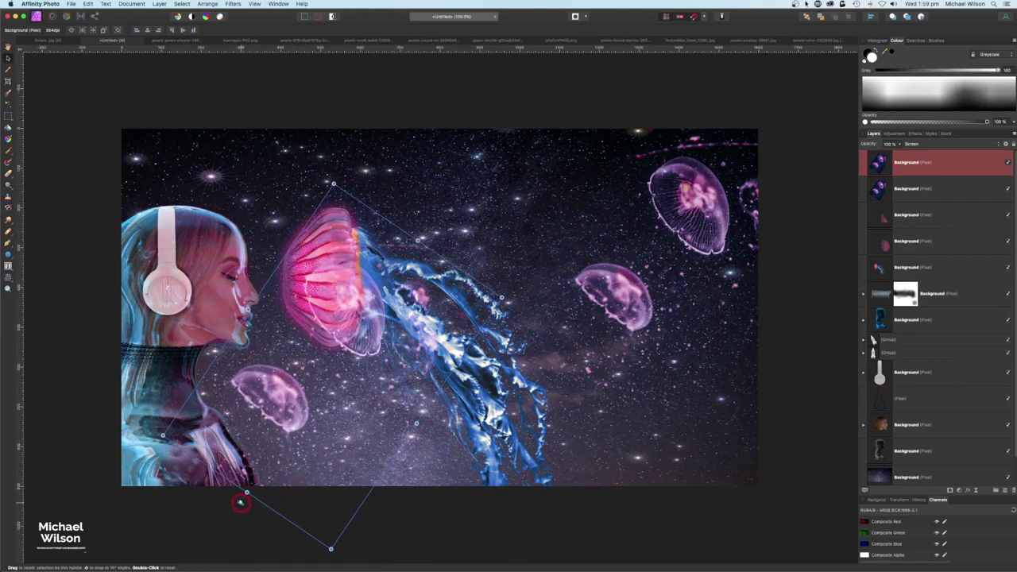
drag(241, 502, 375, 275)
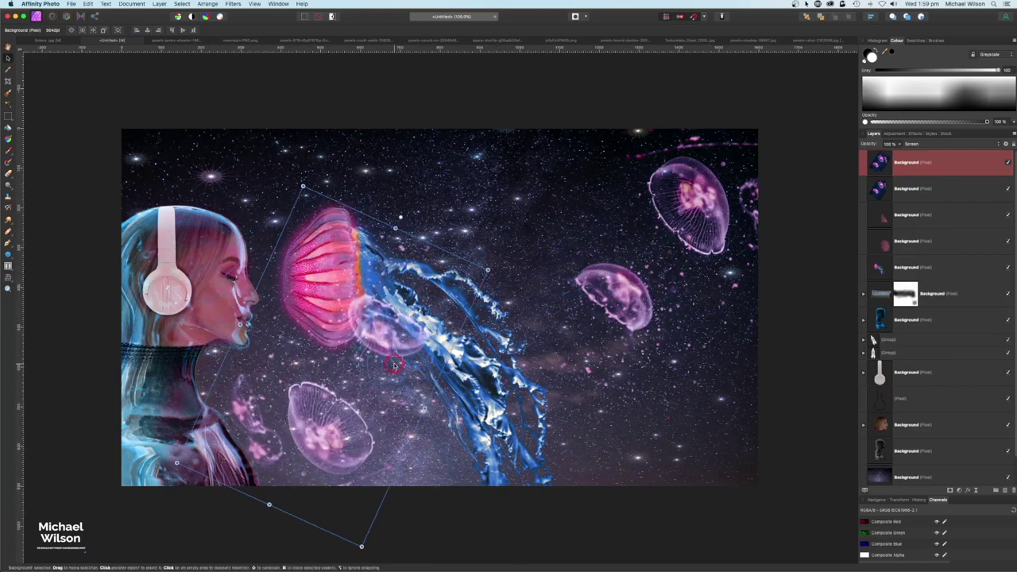
drag(393, 367, 355, 445)
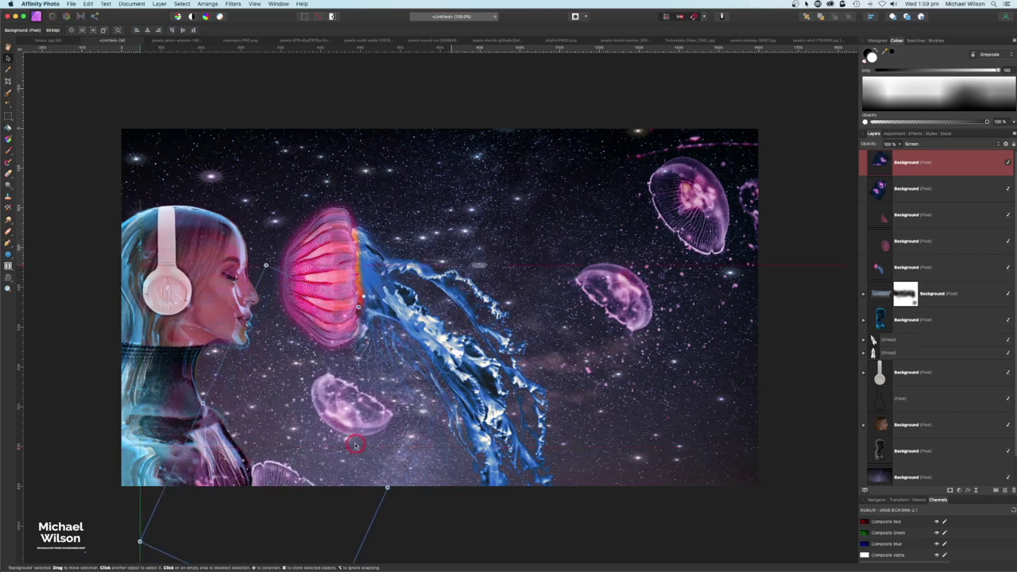
click(785, 395)
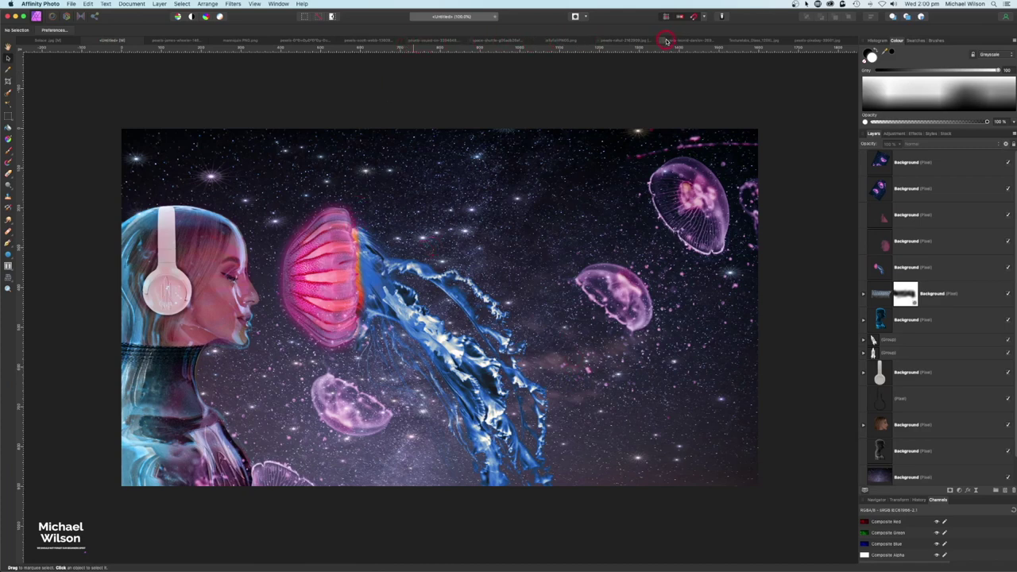
- Copy the round stone window photo into the composite directly above the starry sky layer
click(617, 42)
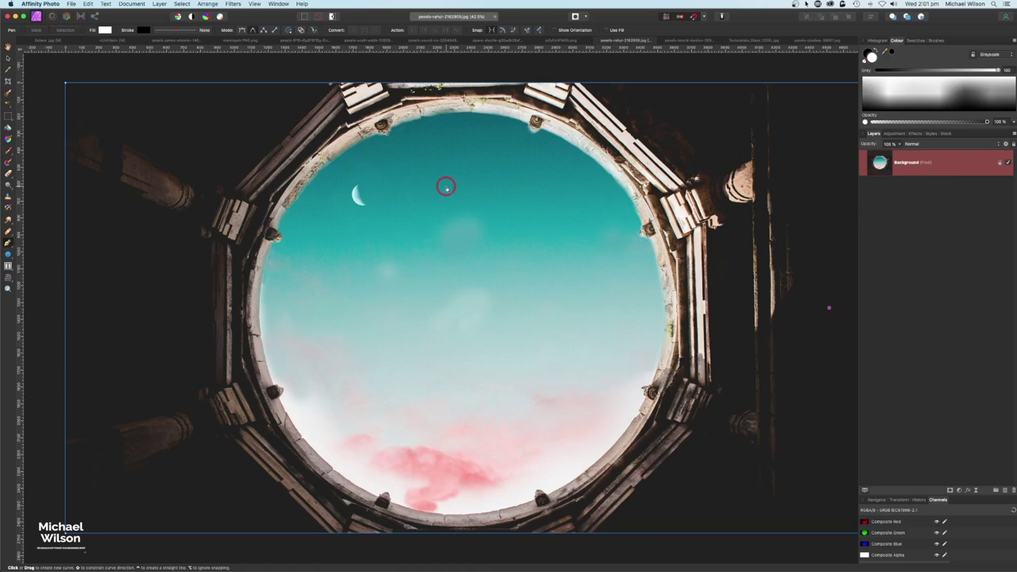
click(107, 39)
scroll(882, 381, down, 2)
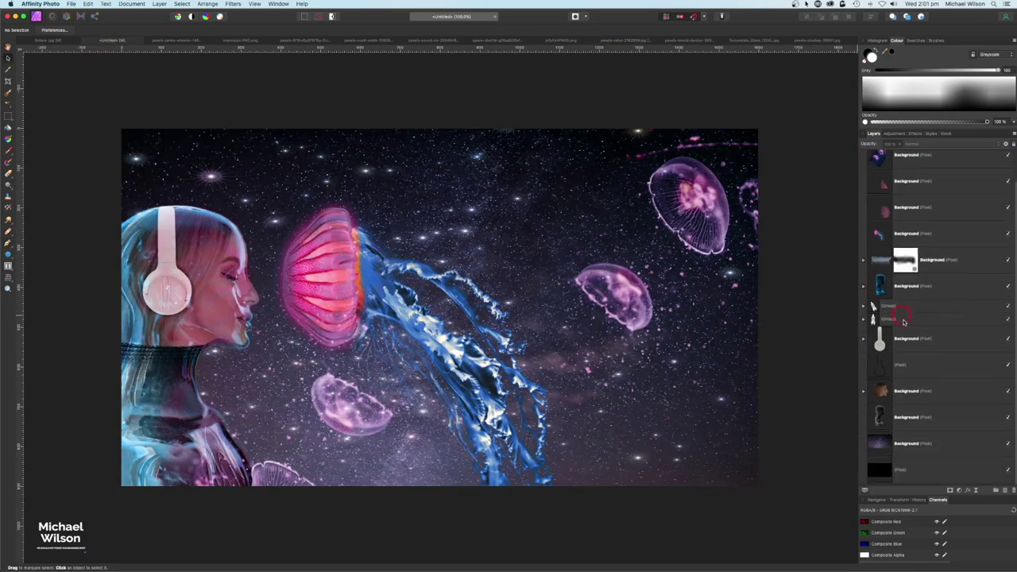
click(904, 448)
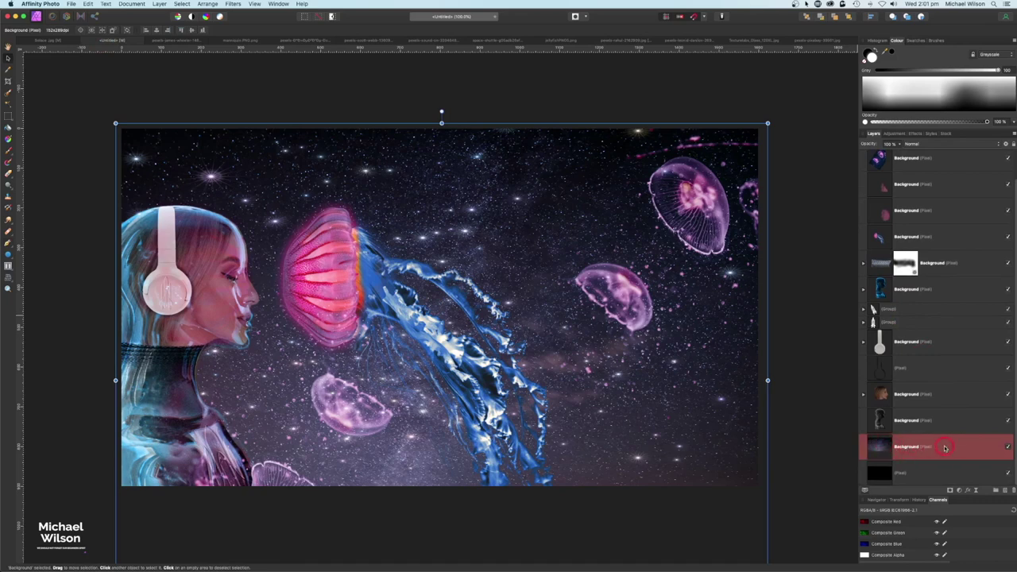
key(super+v)
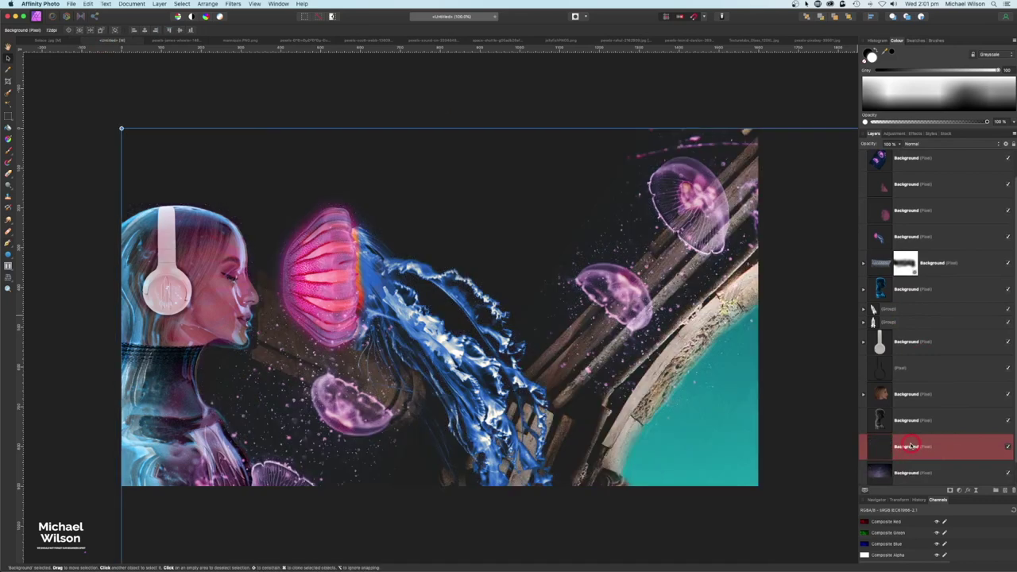
- Scale and reposition the round window image so it covers the whole canvas, with its opening behind the large jellyfish
key(super+0)
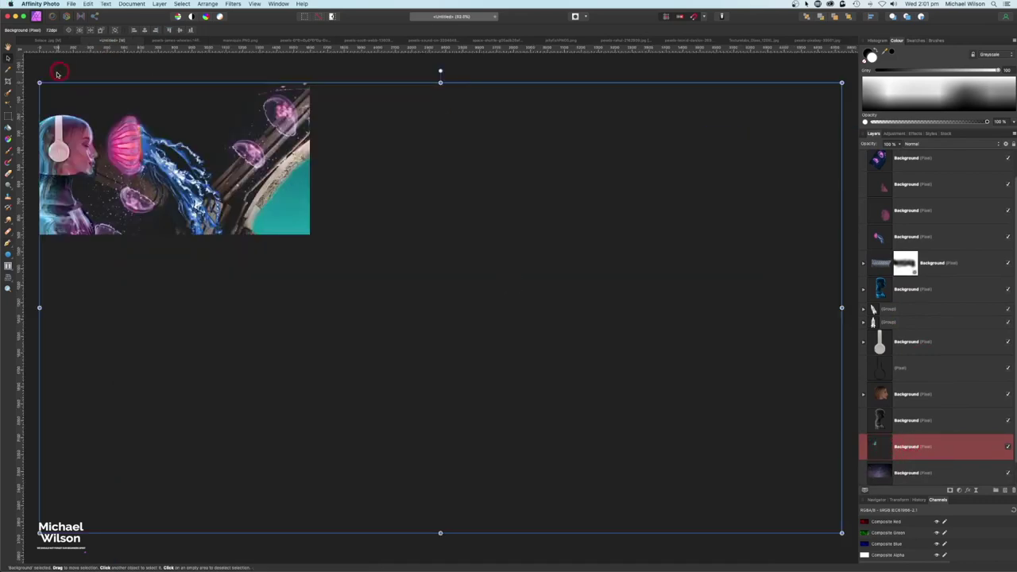
drag(39, 83, 648, 479)
drag(717, 477, 174, 178)
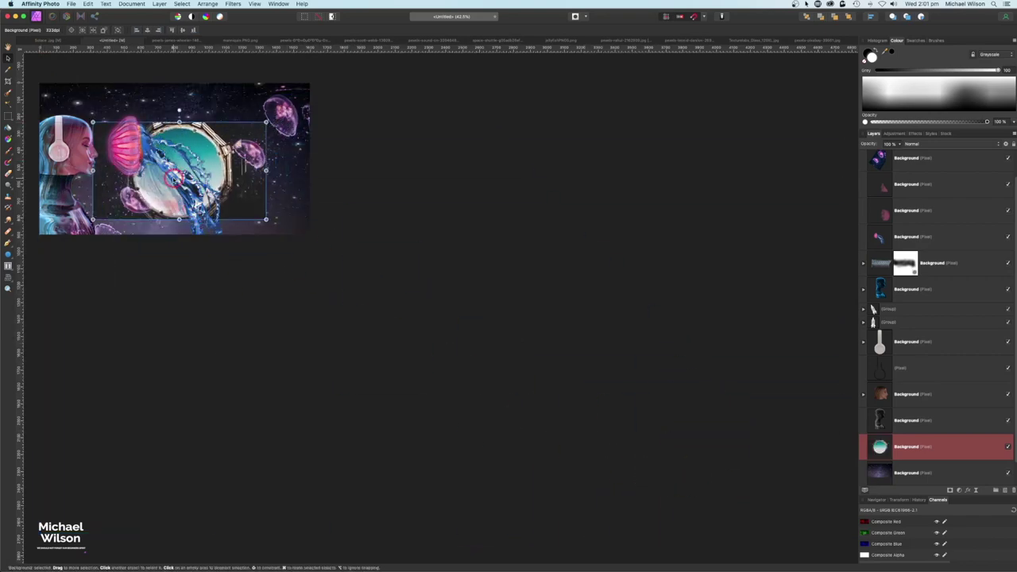
key(super+0)
key(super+minus)
key(super+minus)
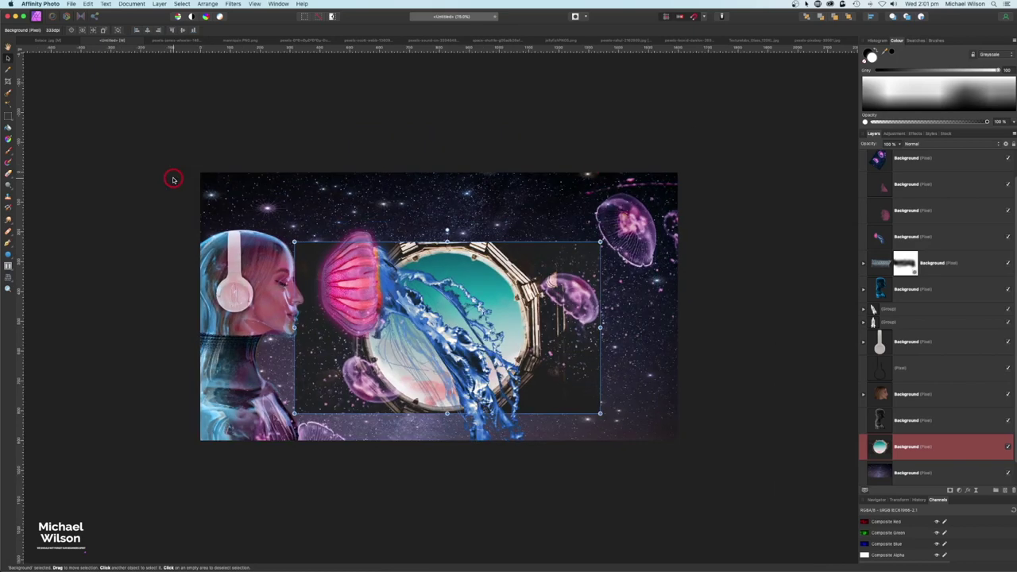
drag(383, 278, 234, 204)
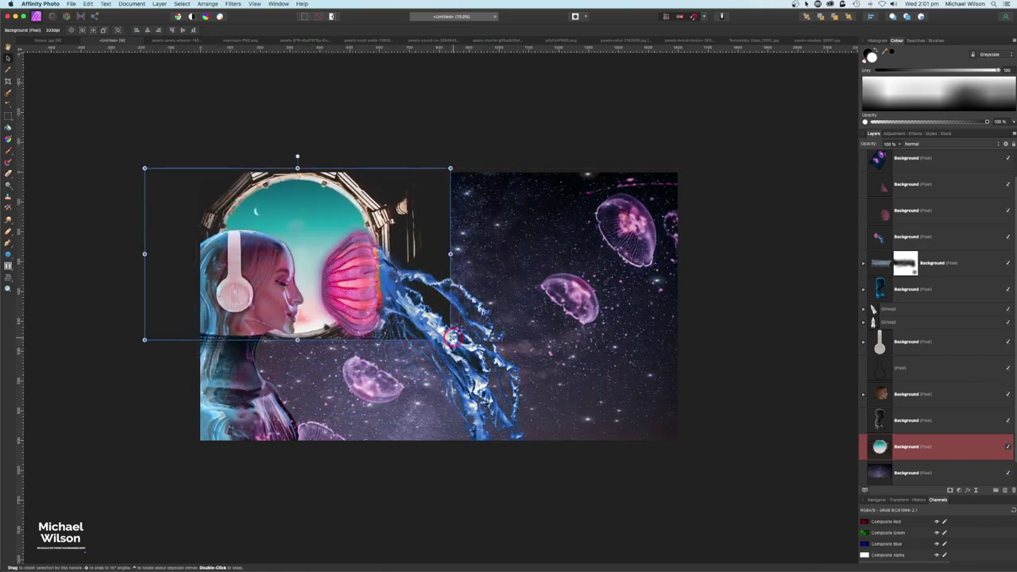
drag(450, 339, 720, 548)
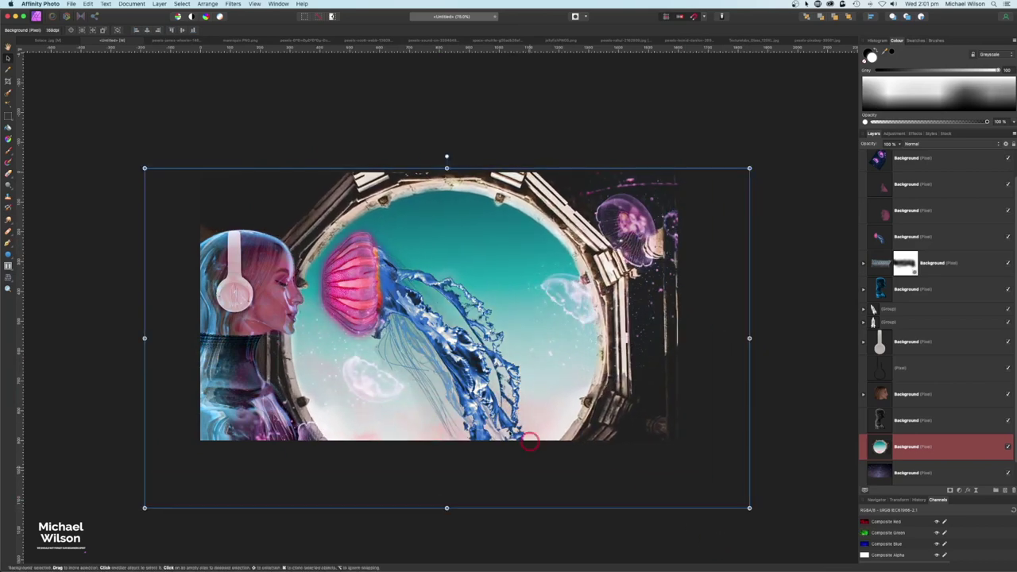
- Enlarge the round window image well beyond the canvas and reposition it so its stone rim arcs across the upper part
scroll(507, 432, down, 2)
click(455, 398)
drag(443, 391, 386, 379)
drag(669, 474, 823, 561)
scroll(621, 479, down, 5)
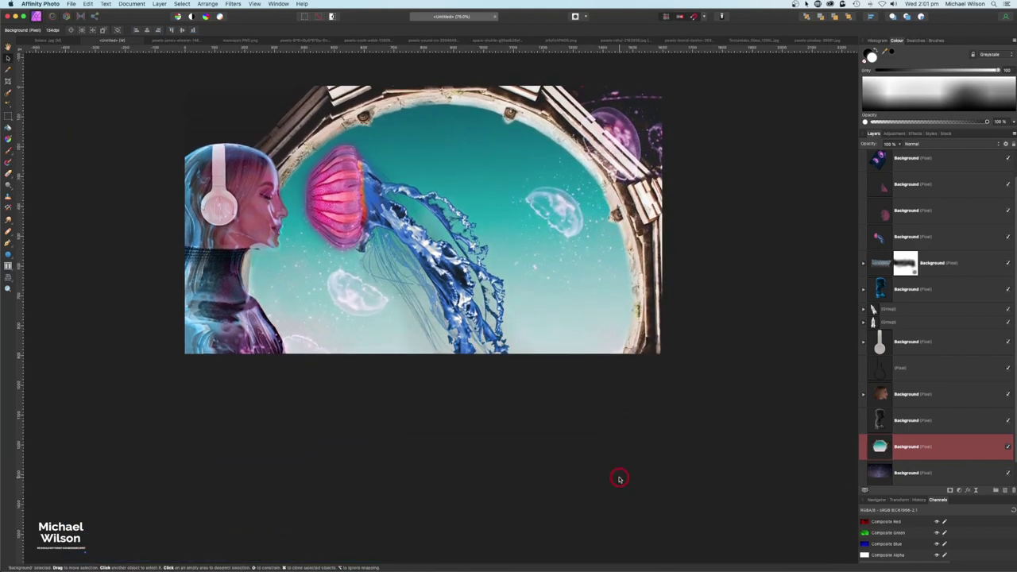
key(super+minus)
key(super+minus)
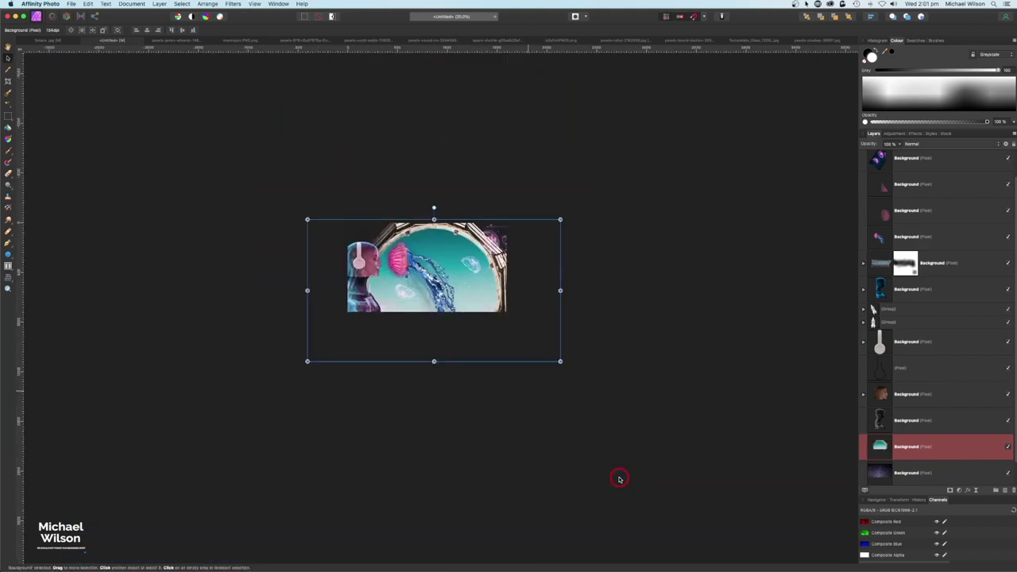
drag(560, 362, 581, 391)
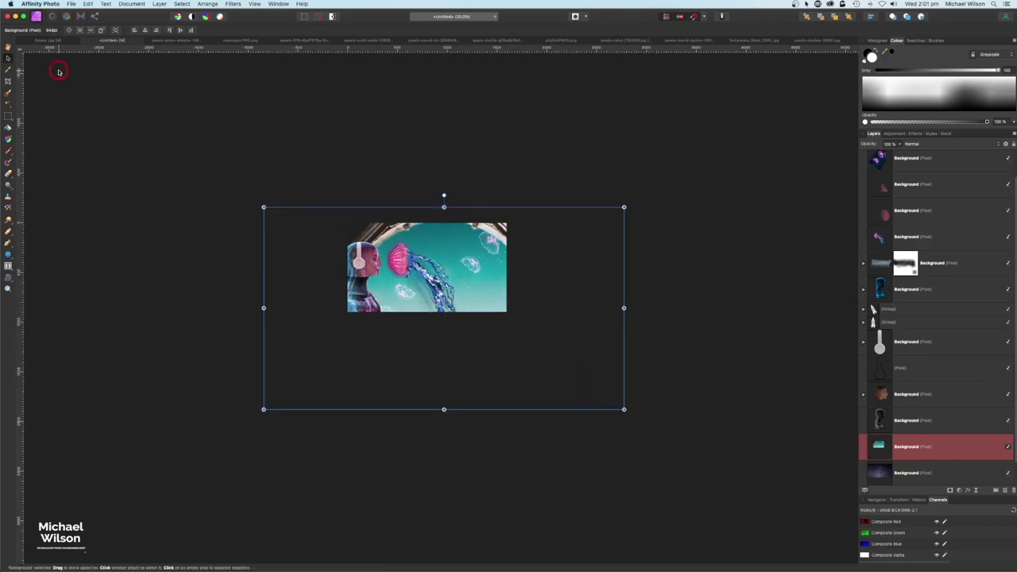
click(10, 48)
double_click(10, 49)
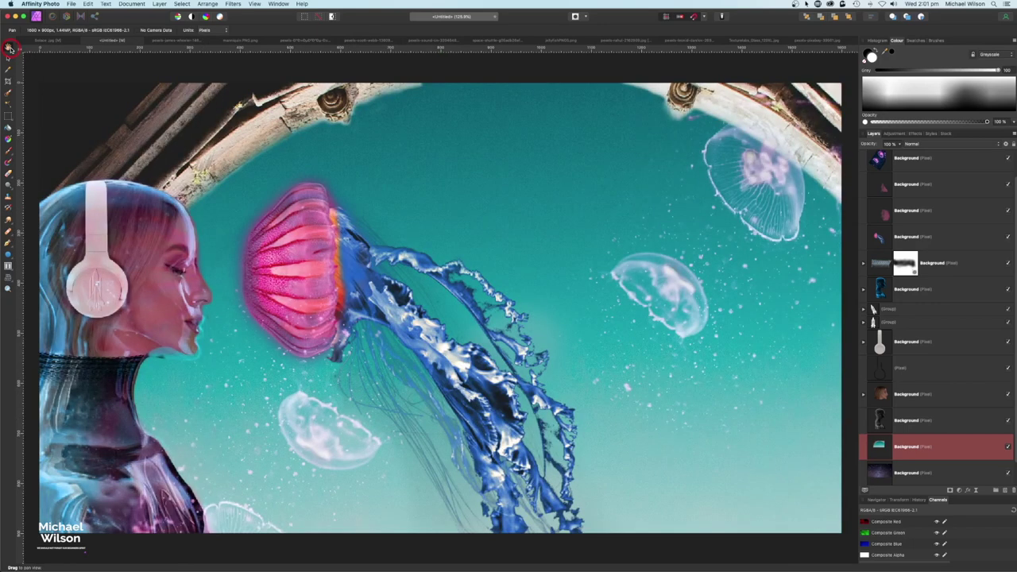
key(super+minus)
key(super+minus)
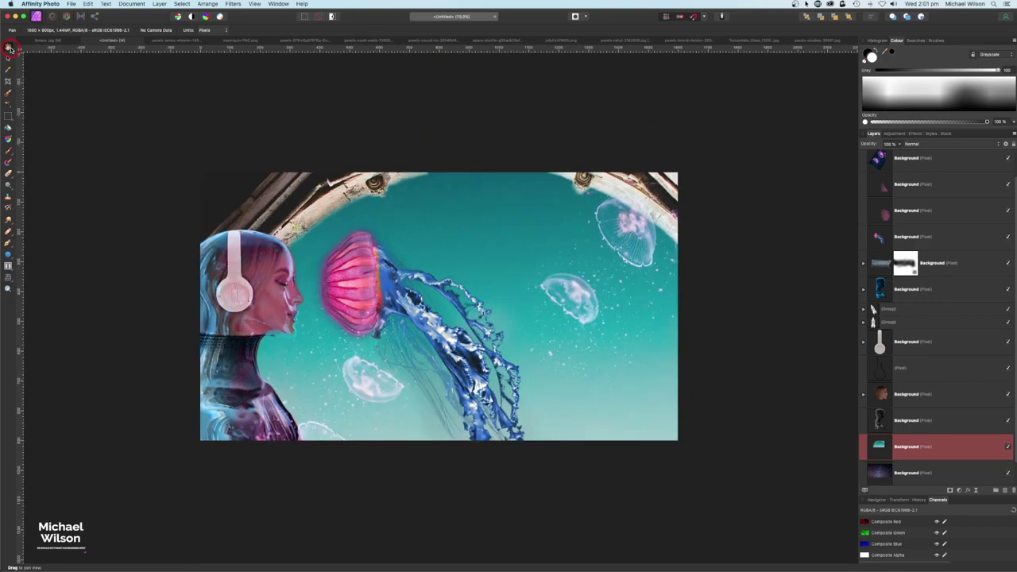
- Enlarge the window image slightly more and nudge it down and left so the rim passes just above the woman's head
click(8, 58)
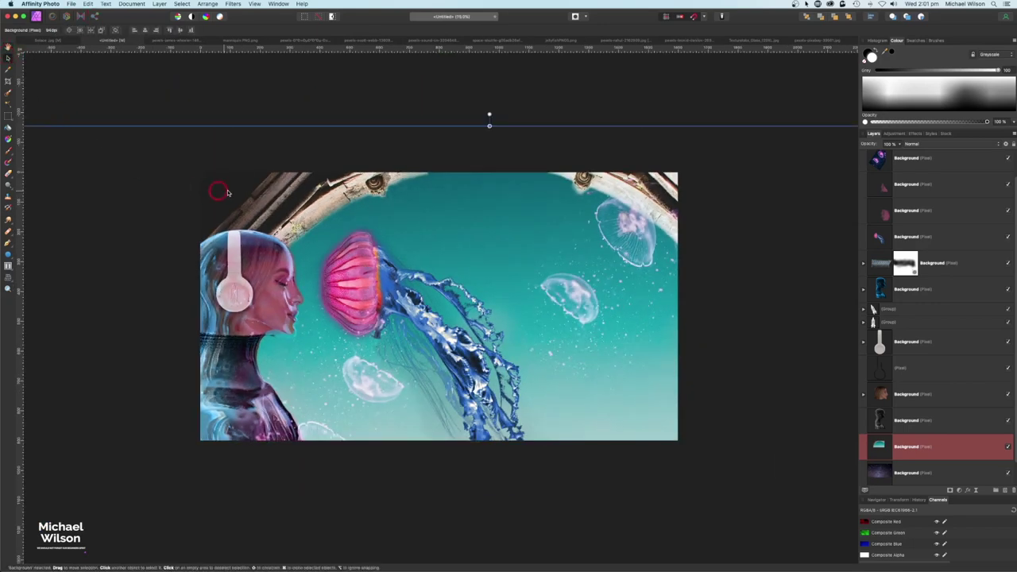
mouse_move(288, 192)
mouse_down()
mouse_move(262, 194)
mouse_move(283, 190)
mouse_up()
drag(486, 121, 486, 137)
key(super+minus)
key(super+minus)
key(super+minus)
key(super+minus)
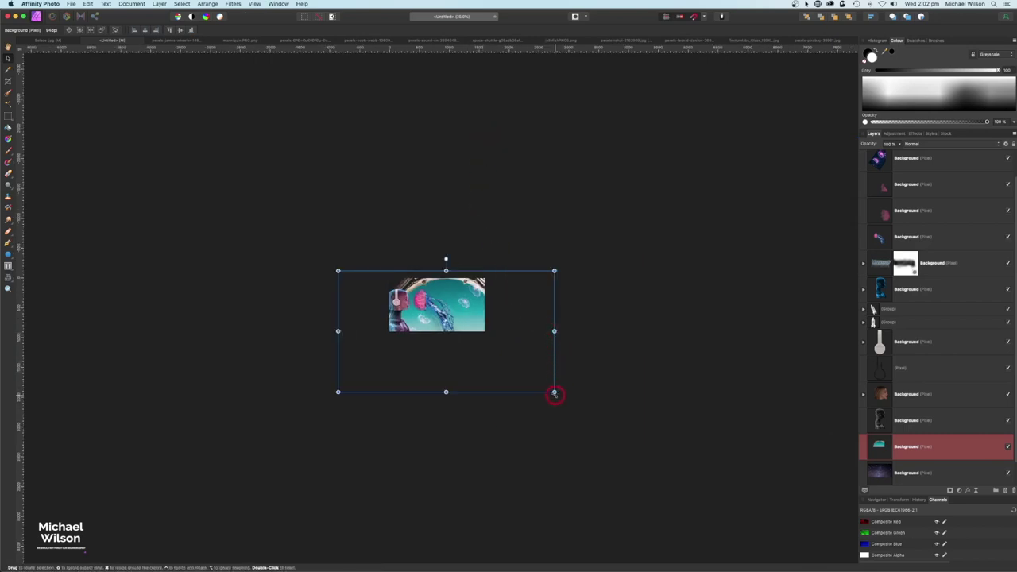
drag(555, 391, 565, 397)
key(super+0)
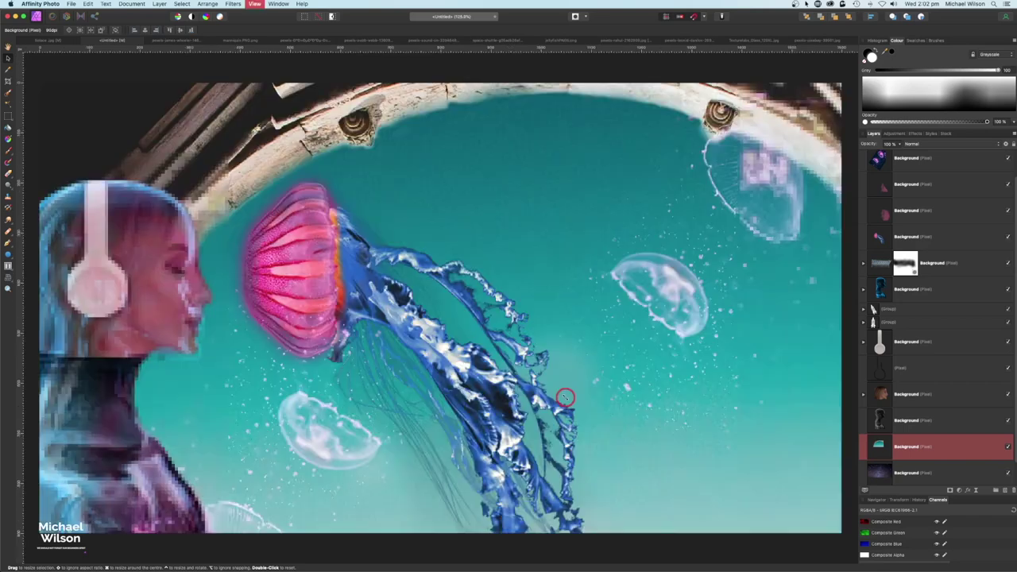
key(super+1)
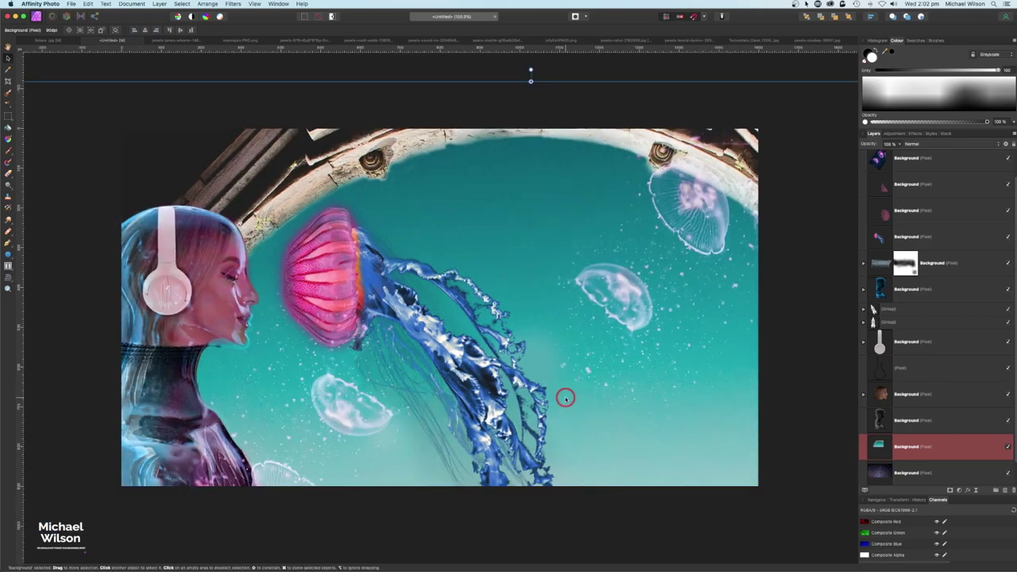
click(9, 45)
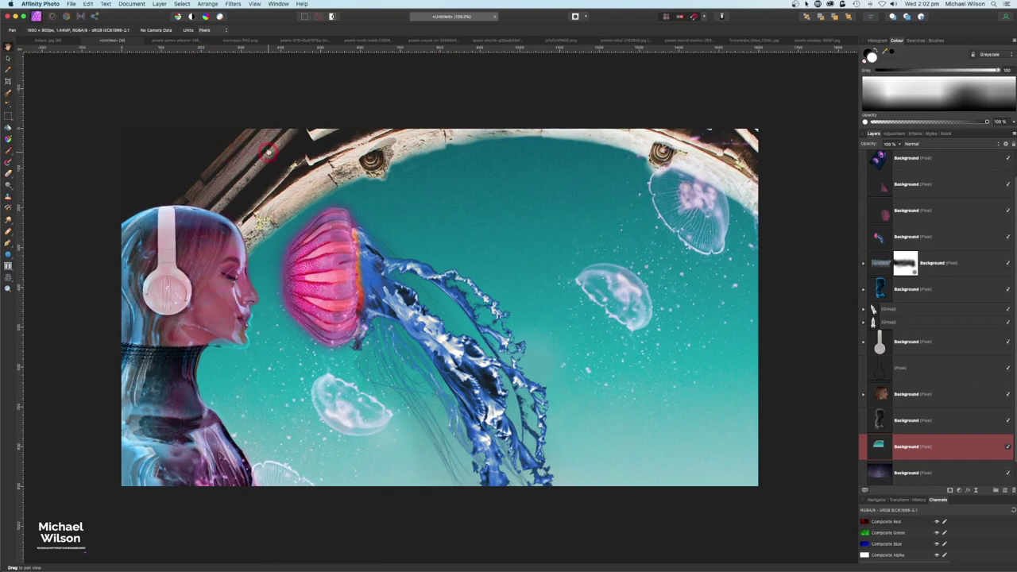
click(19, 59)
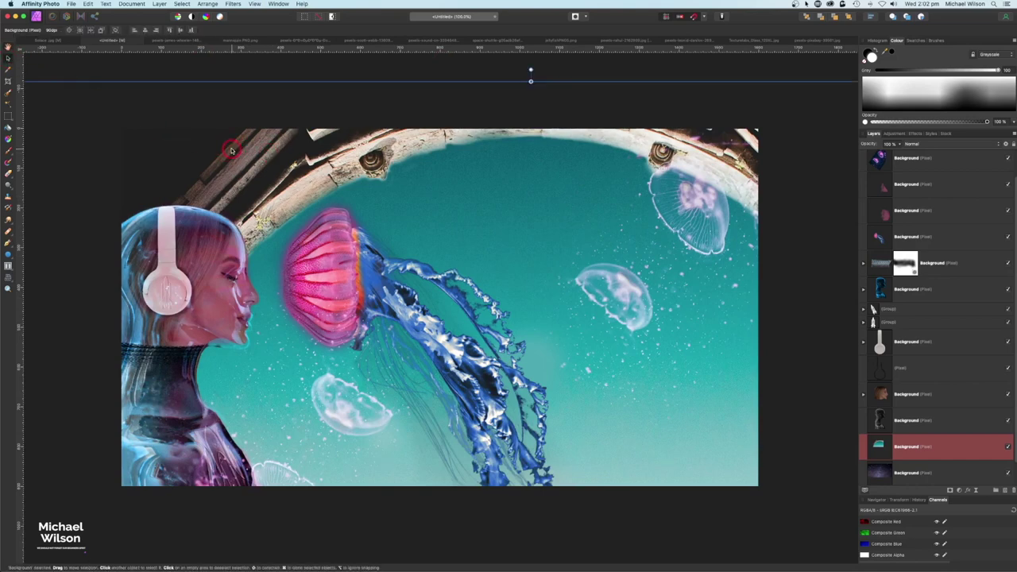
drag(231, 149, 225, 149)
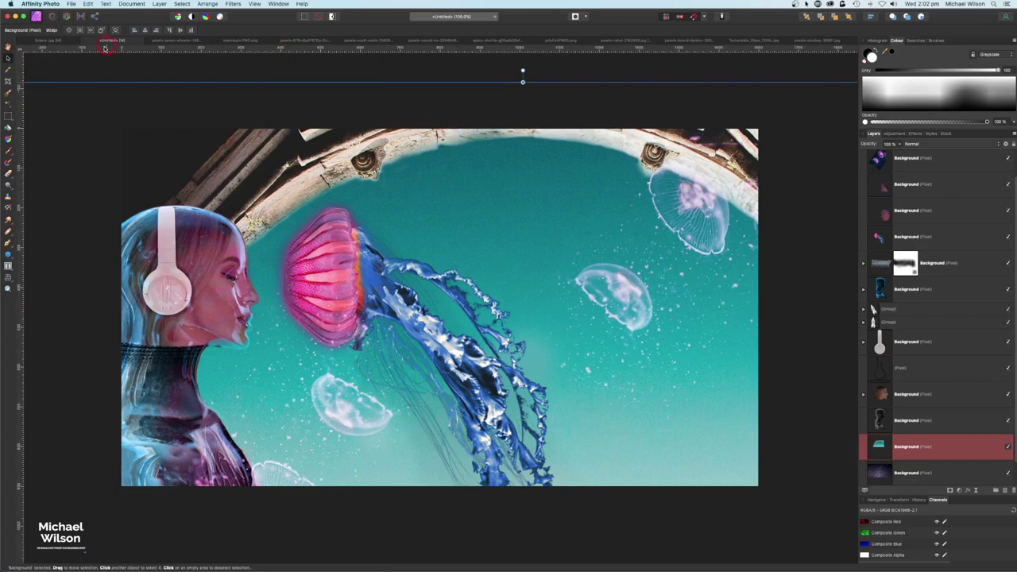
click(8, 48)
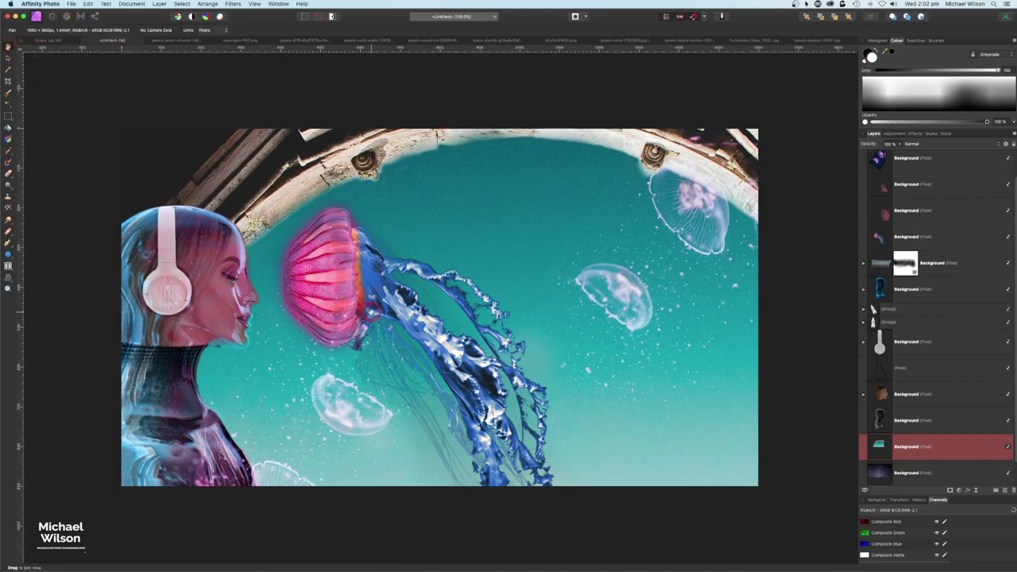
- Erase the teal sky from the middle of the window layer using the Erase Brush with a large Round Soft Brush
click(10, 174)
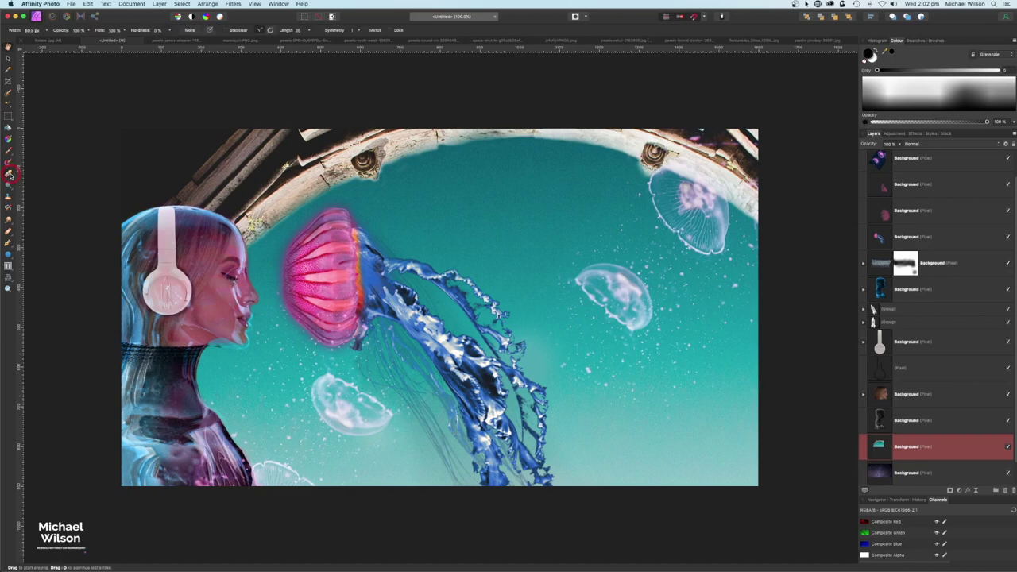
click(940, 41)
scroll(940, 89, down, 3)
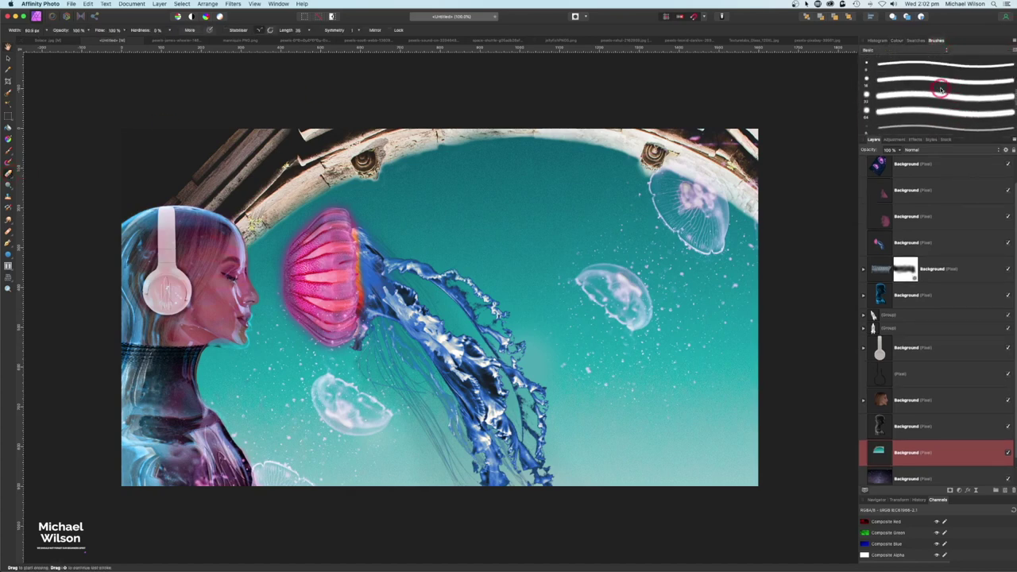
scroll(940, 90, up, 1)
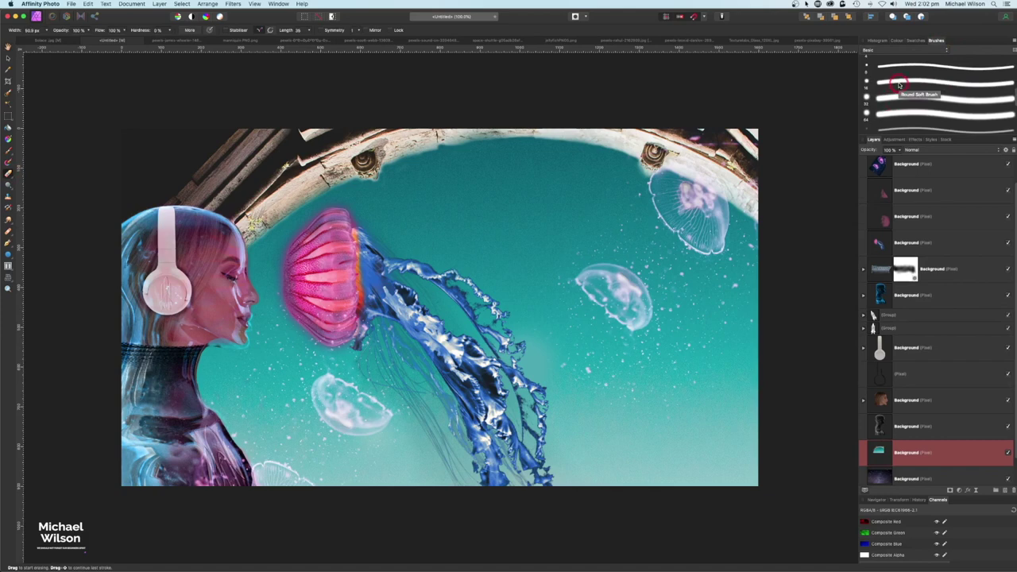
click(950, 78)
click(895, 40)
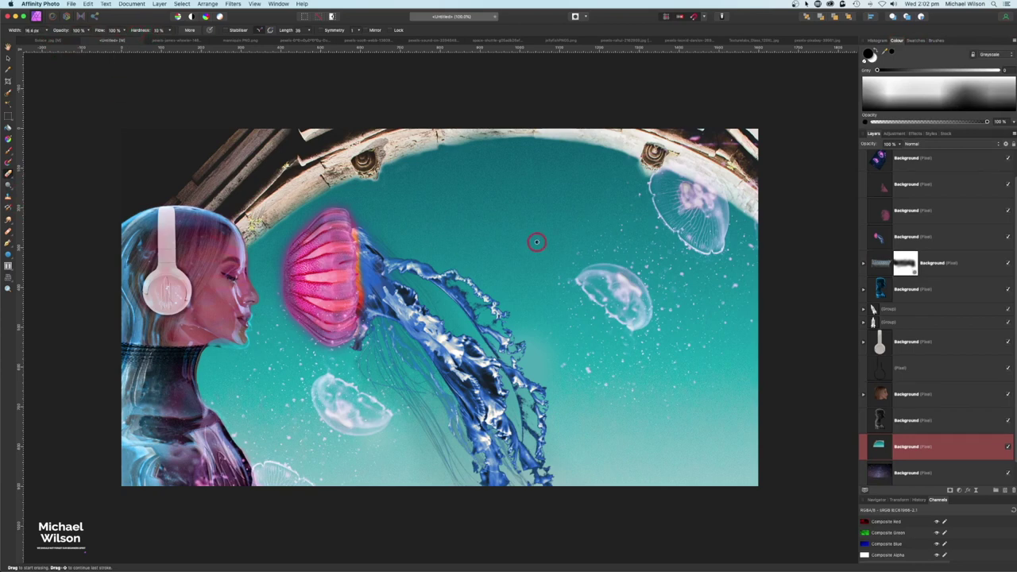
key(bracketright)
key(bracketright)
key(bracketright)
key(bracketright)
key(bracketright)
key(bracketright)
key(bracketright)
key(bracketright)
key(bracketright)
key(bracketright)
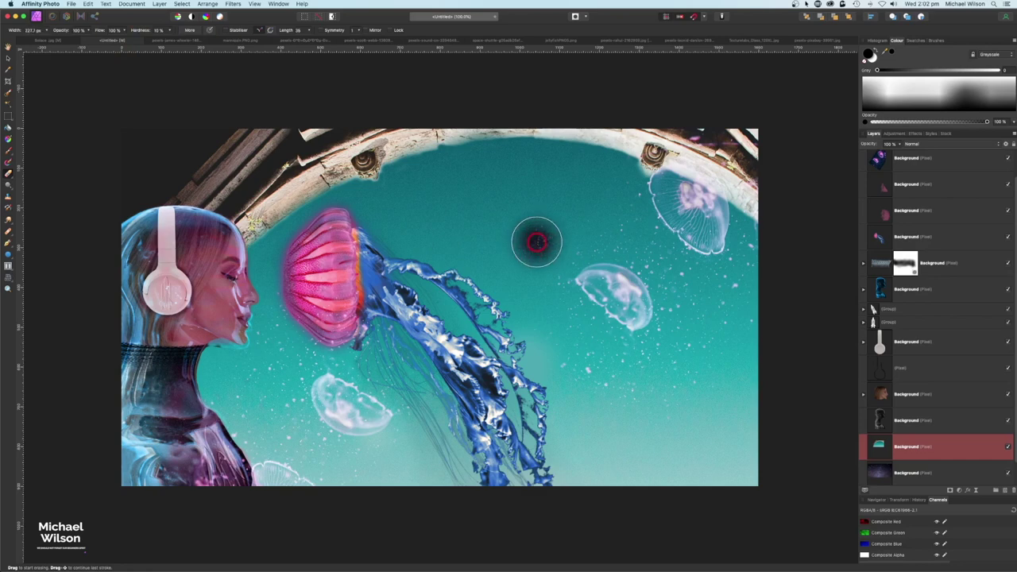
mouse_move(536, 241)
mouse_down()
mouse_move(584, 353)
mouse_move(562, 339)
mouse_move(568, 265)
mouse_move(461, 421)
mouse_move(625, 475)
mouse_move(703, 452)
mouse_move(745, 418)
mouse_move(696, 386)
mouse_move(720, 342)
mouse_move(651, 420)
mouse_move(667, 472)
mouse_move(681, 466)
mouse_move(396, 387)
mouse_move(413, 375)
mouse_move(370, 414)
mouse_move(401, 458)
mouse_move(438, 483)
mouse_move(291, 424)
mouse_move(363, 367)
mouse_move(407, 310)
mouse_move(380, 278)
mouse_move(438, 273)
mouse_move(464, 245)
mouse_move(538, 227)
mouse_move(641, 303)
mouse_move(664, 282)
mouse_move(636, 247)
mouse_move(704, 302)
mouse_move(535, 219)
mouse_move(419, 233)
mouse_move(487, 245)
mouse_up()
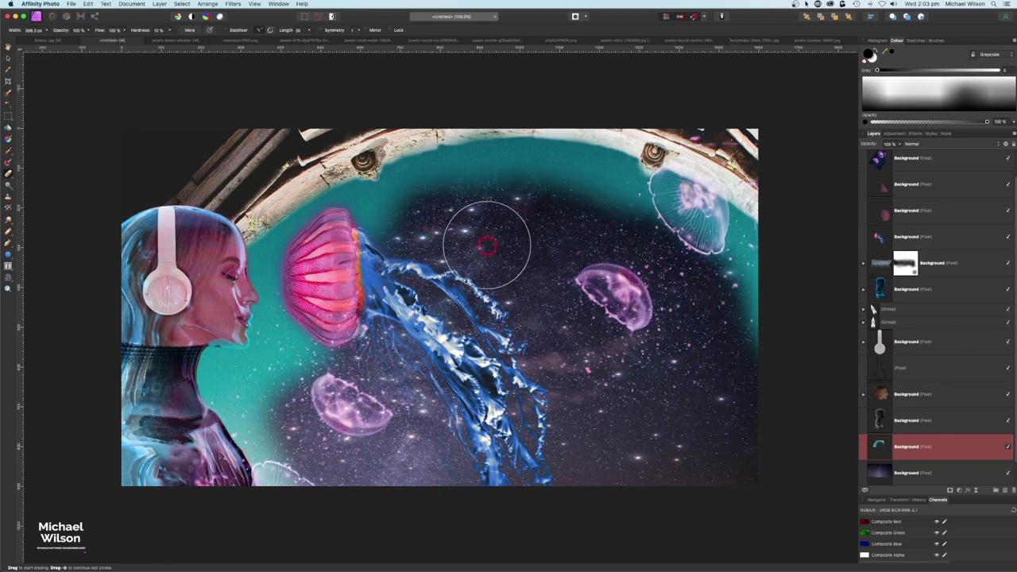
- Erase the remaining teal along the inner rim and around the woman's face and jellyfish, using smaller eraser widths
key([)
key([)
key([)
key([)
key([)
key([)
key(bracketleft)
key(bracketleft)
key(bracketleft)
key(bracketleft)
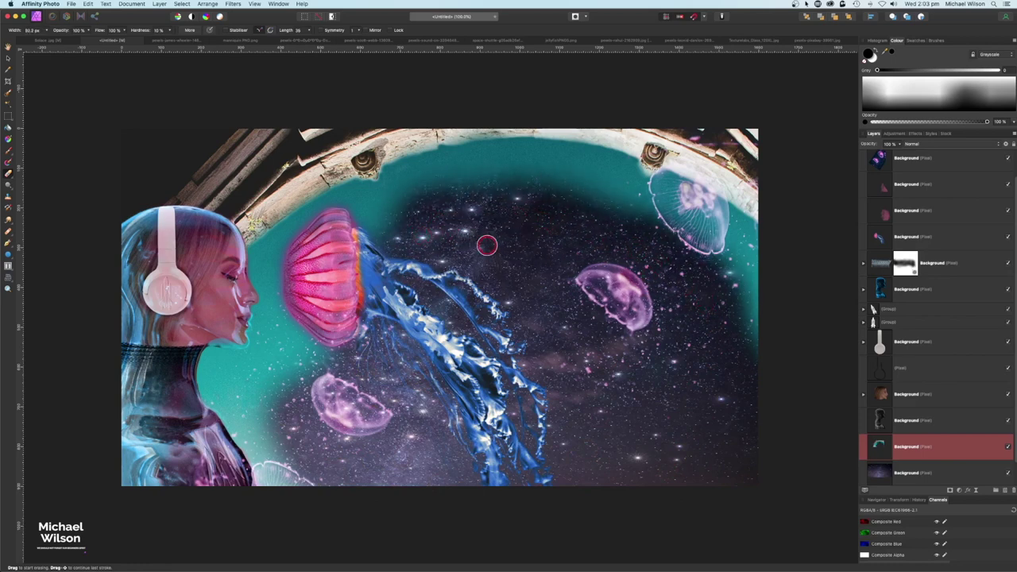
mouse_move(397, 170)
mouse_down()
mouse_move(524, 147)
mouse_move(626, 163)
mouse_move(693, 192)
mouse_move(757, 235)
mouse_move(755, 364)
mouse_move(718, 253)
mouse_move(653, 206)
mouse_move(726, 244)
mouse_move(738, 289)
mouse_move(536, 197)
mouse_move(404, 167)
mouse_move(419, 167)
mouse_move(341, 192)
mouse_move(229, 275)
mouse_up()
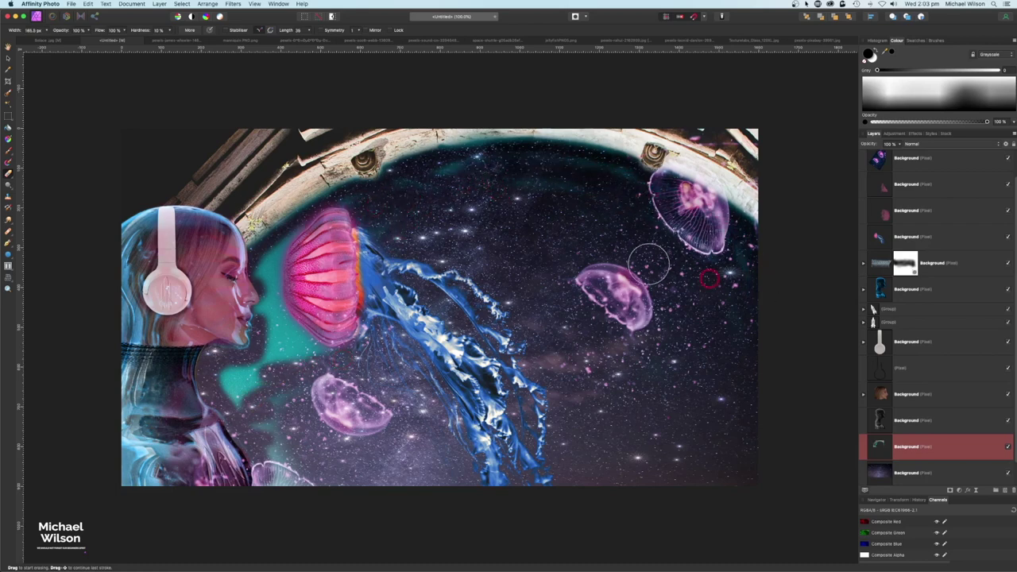
key(bracketleft)
key(bracketleft)
key(bracketleft)
key(bracketleft)
key(bracketleft)
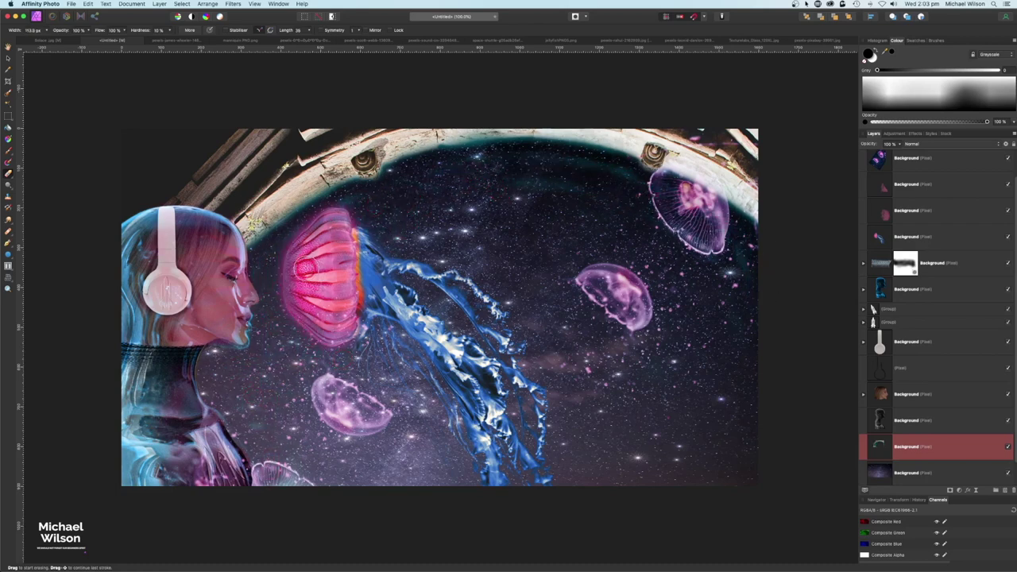
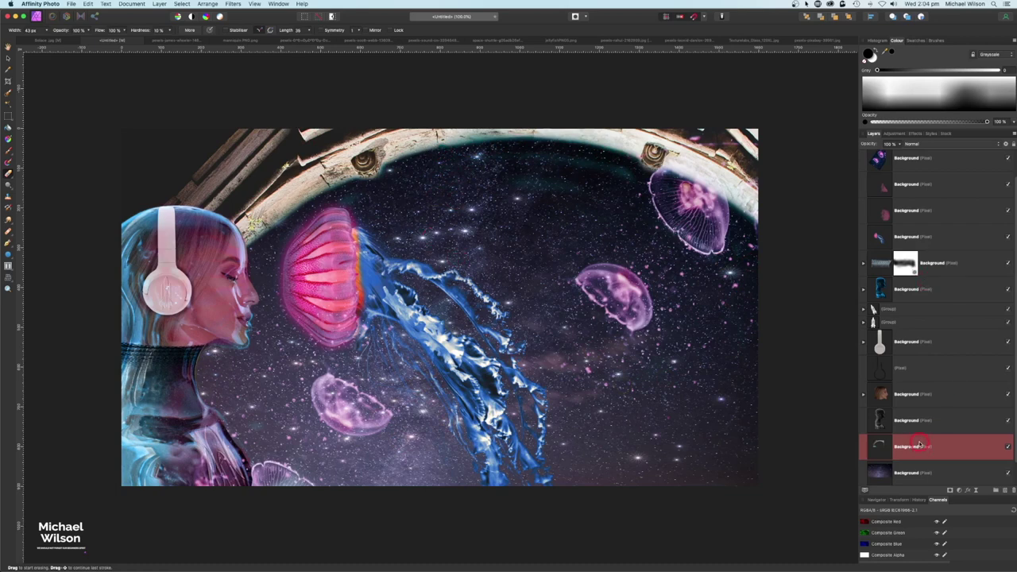
- Nest an Exposure adjustment inside the window layer, darken it to about -3, and collapse the layer
click(961, 490)
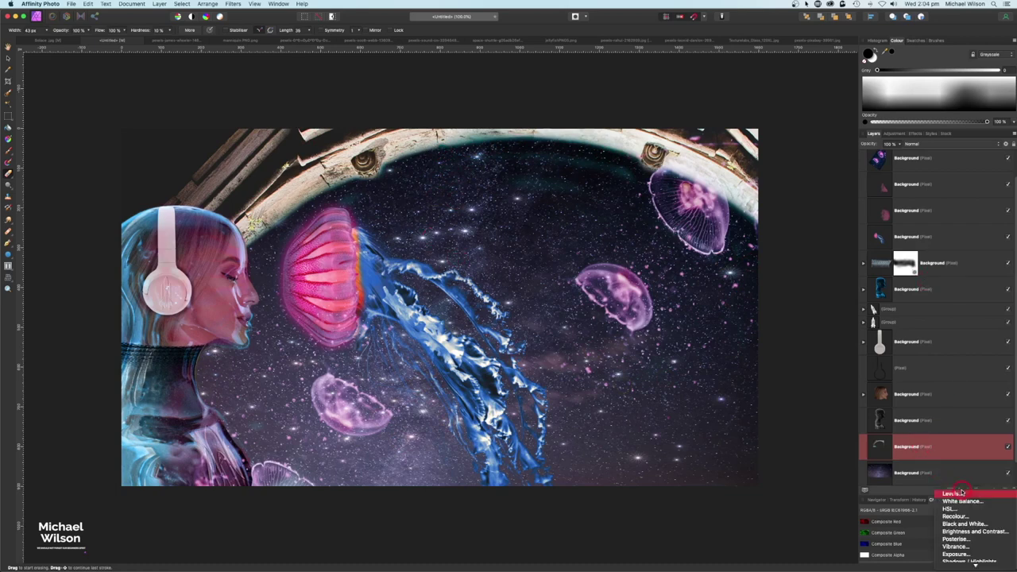
click(958, 554)
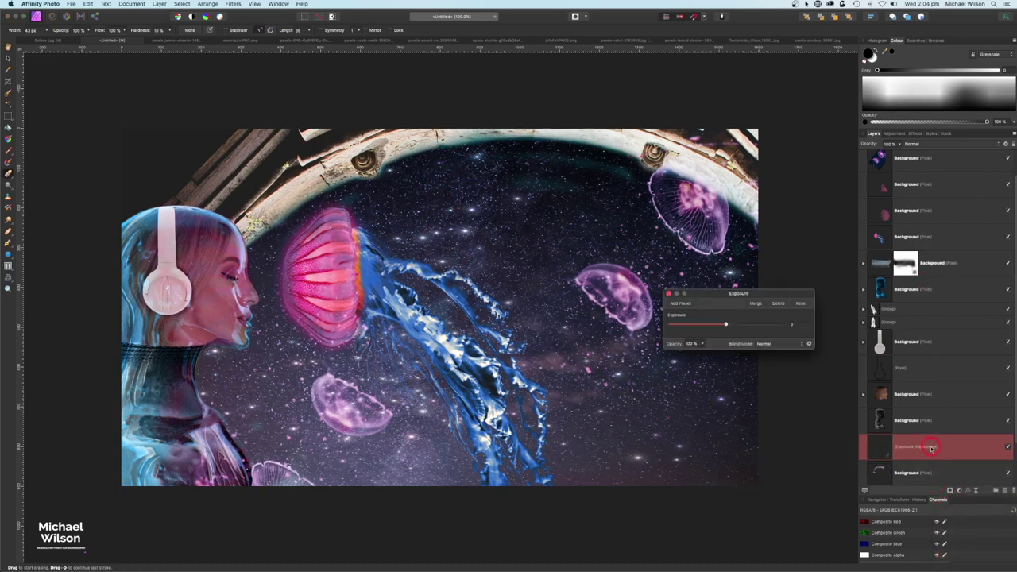
drag(931, 447, 931, 470)
drag(726, 324, 700, 325)
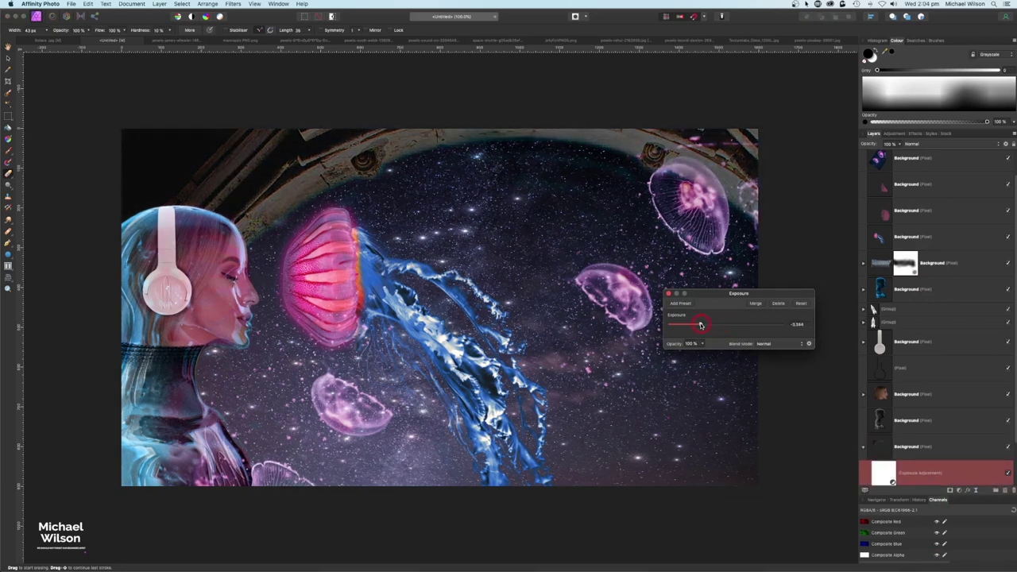
click(672, 295)
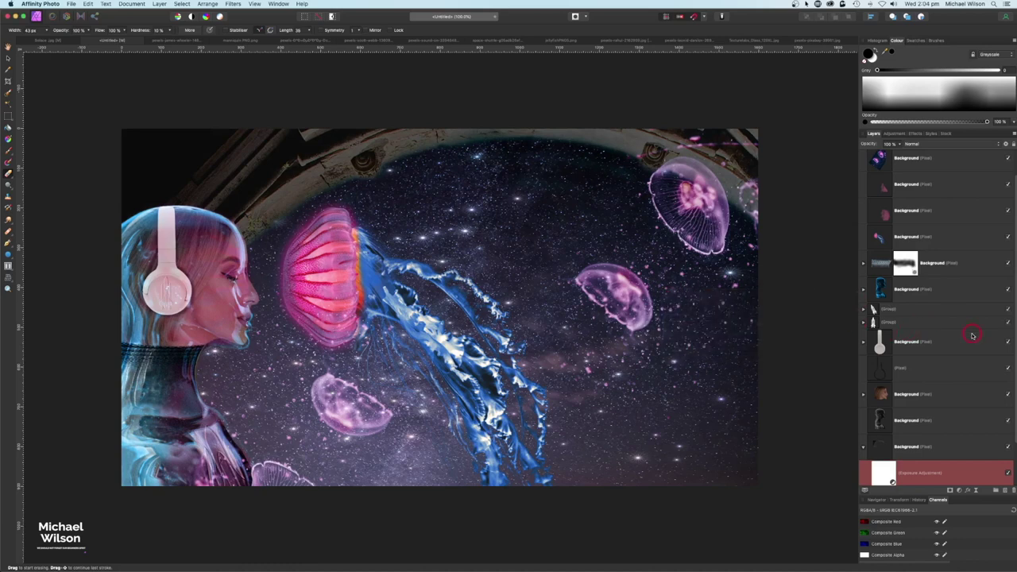
scroll(951, 343, down, 3)
click(864, 391)
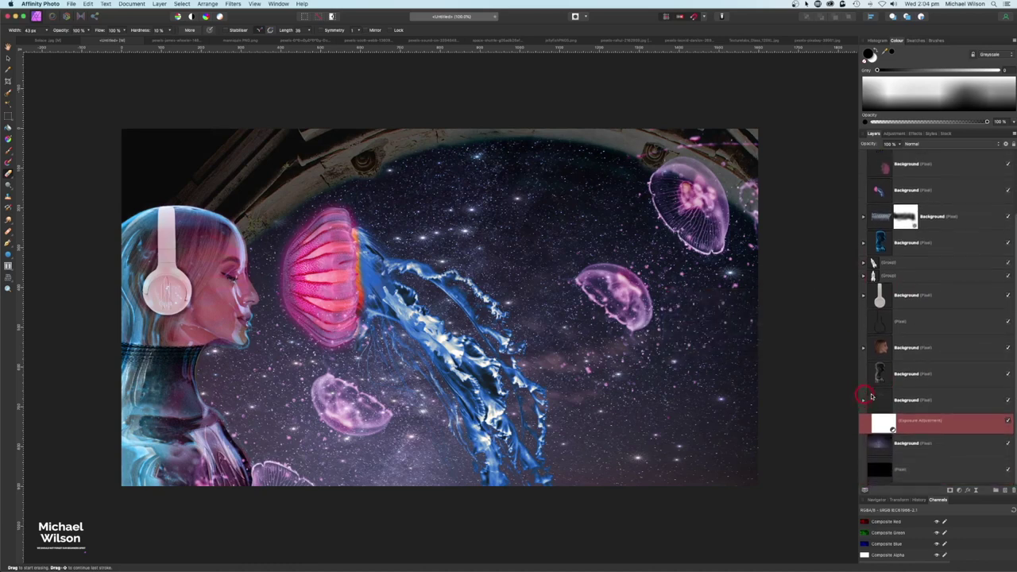
- Copy the streaked glass texture photo into the composite directly above the starry sky layer
click(918, 448)
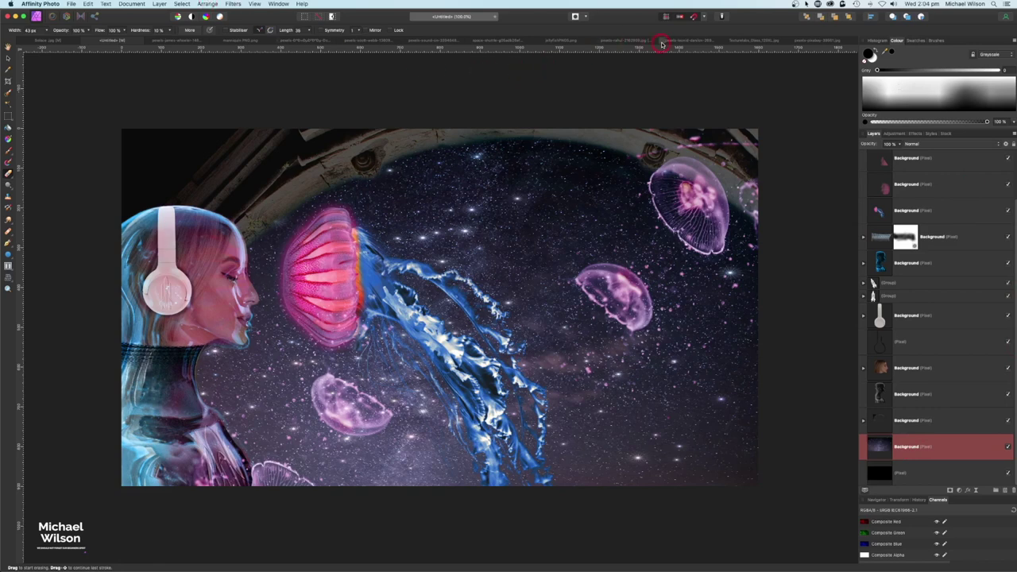
click(743, 40)
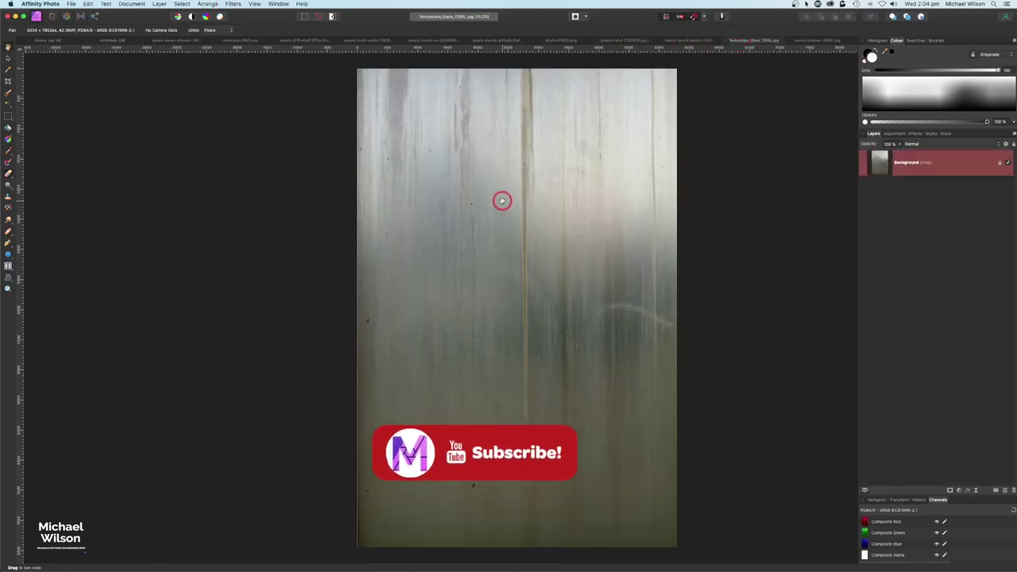
click(112, 40)
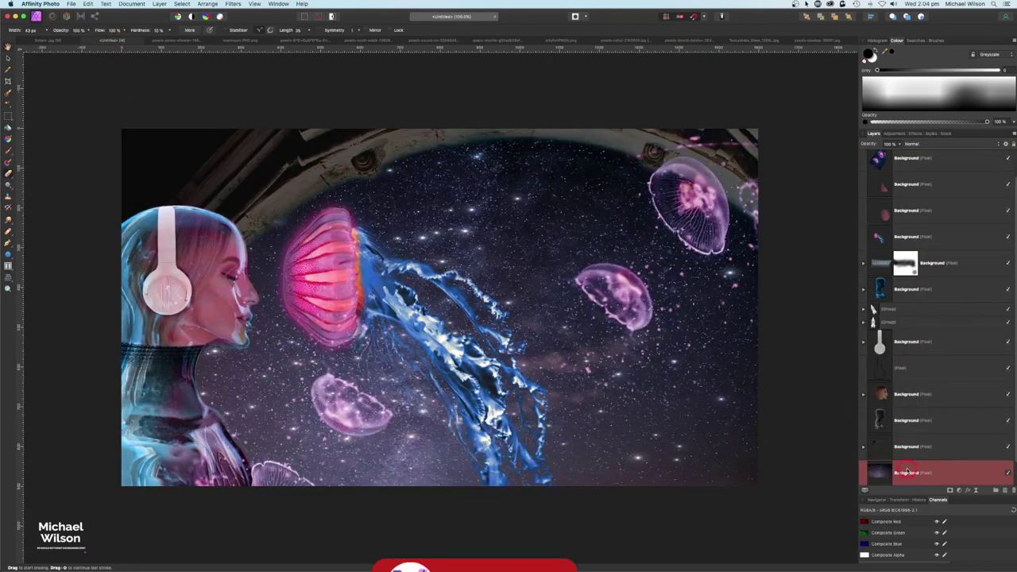
key(super+v)
key(super+v)
- Scale down the glass texture layer and place it over the area between the woman and the large jellyfish
click(9, 59)
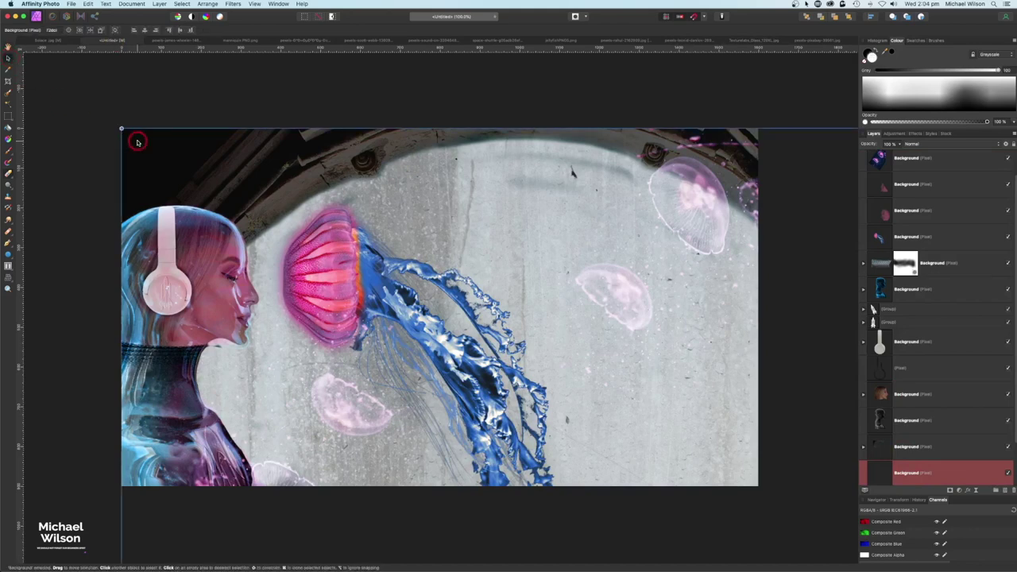
drag(122, 128, 526, 318)
drag(591, 445, 448, 177)
scroll(902, 423, down, 2)
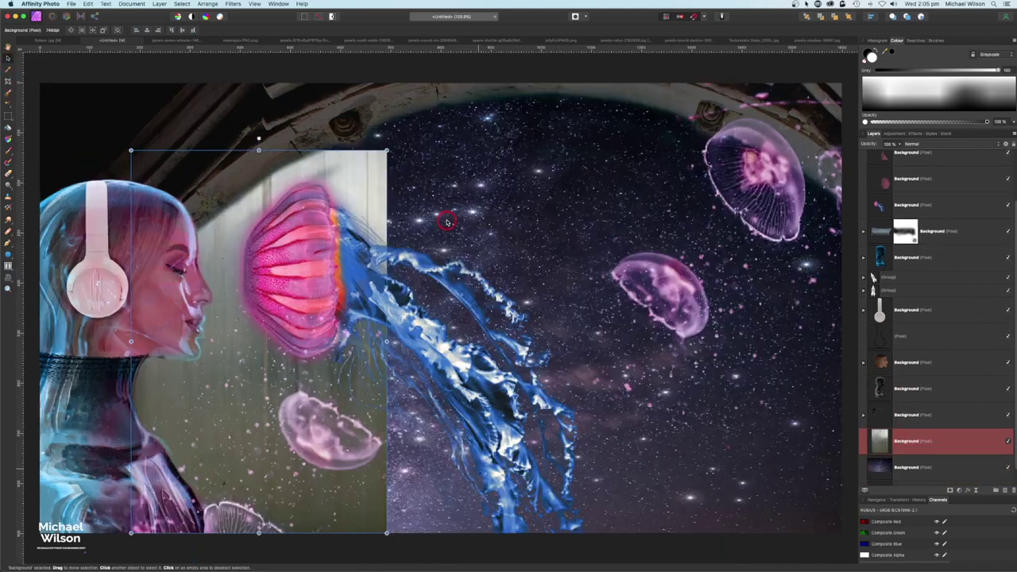
key(super+minus)
drag(349, 256, 358, 171)
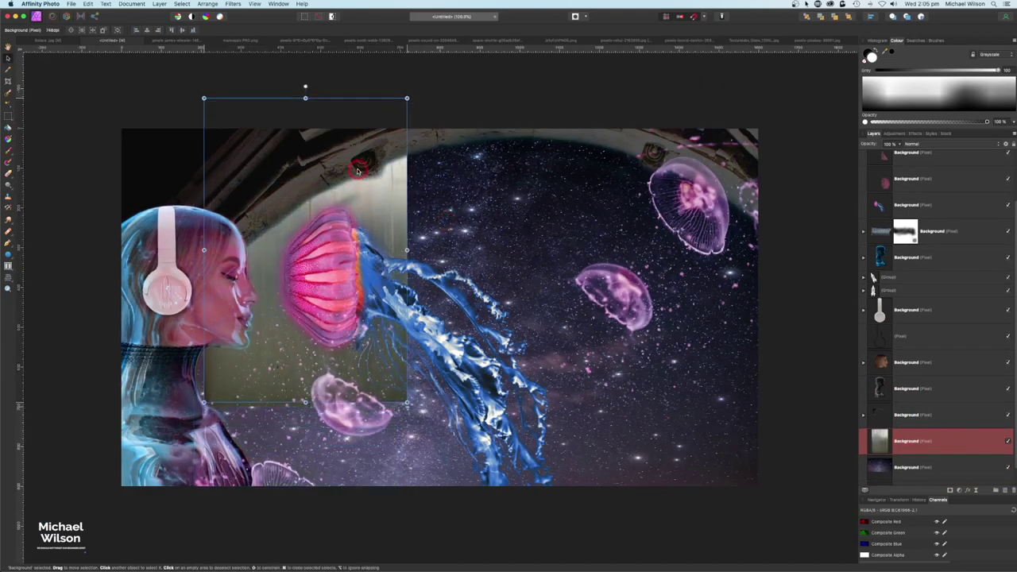
- Enlarge and widen the glass texture until it covers the entire canvas
drag(406, 403, 728, 520)
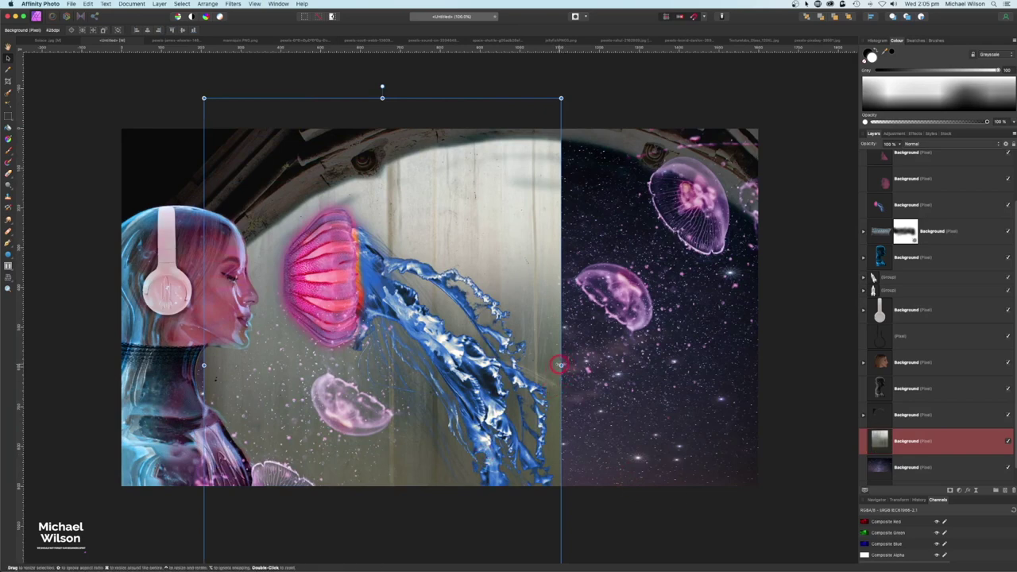
drag(560, 365, 683, 376)
key(super+minus)
key(super+minus)
key(super+minus)
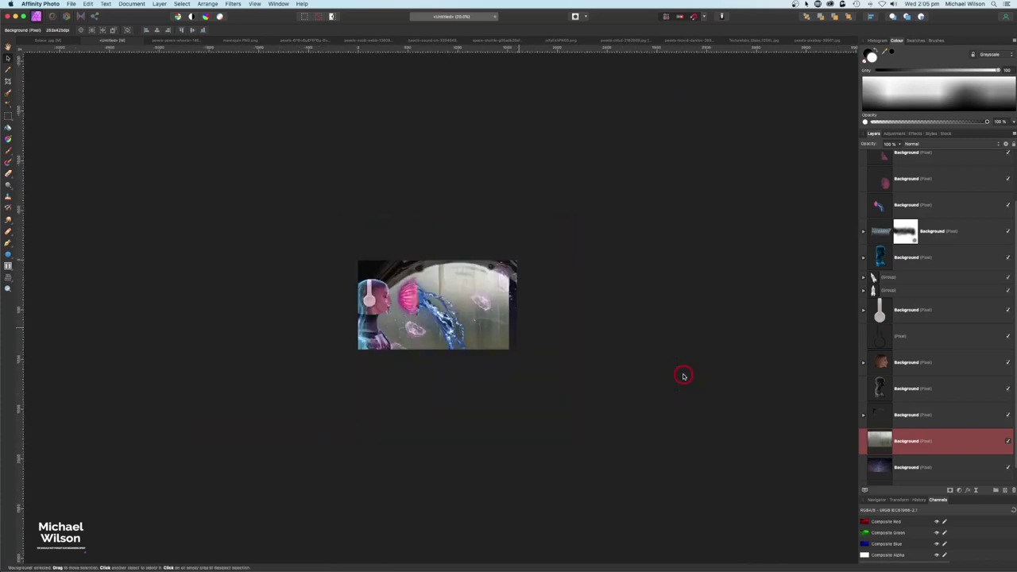
drag(507, 386, 537, 433)
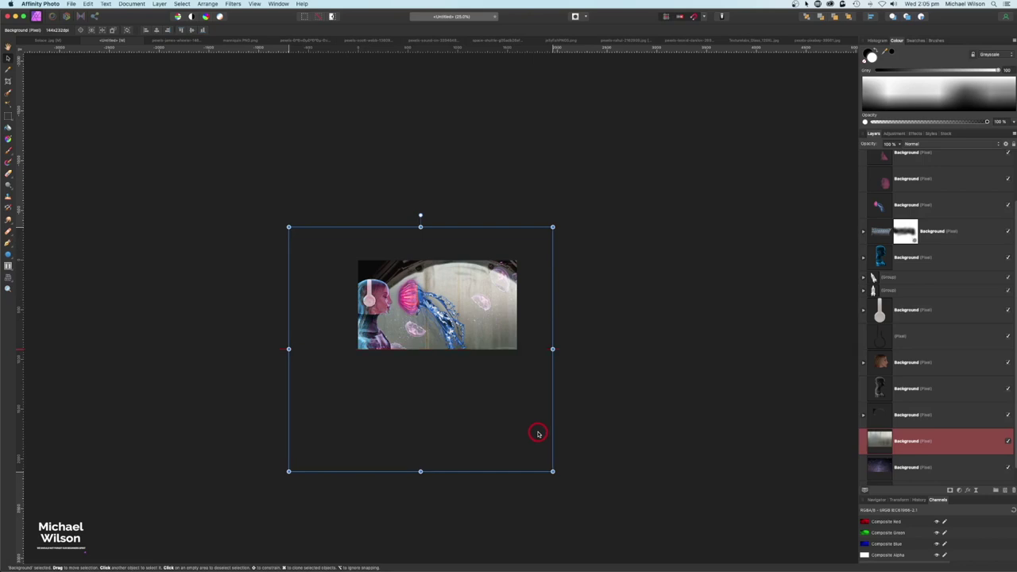
key(super+0)
key(super+1)
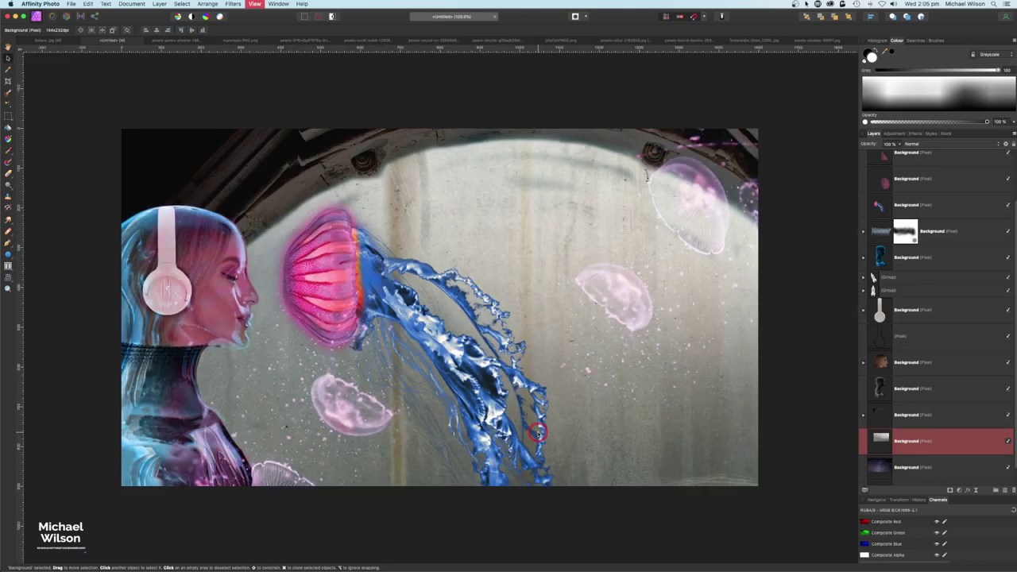
- Set the glass texture layer's blend mode to Screen and its opacity to about 50%
click(902, 445)
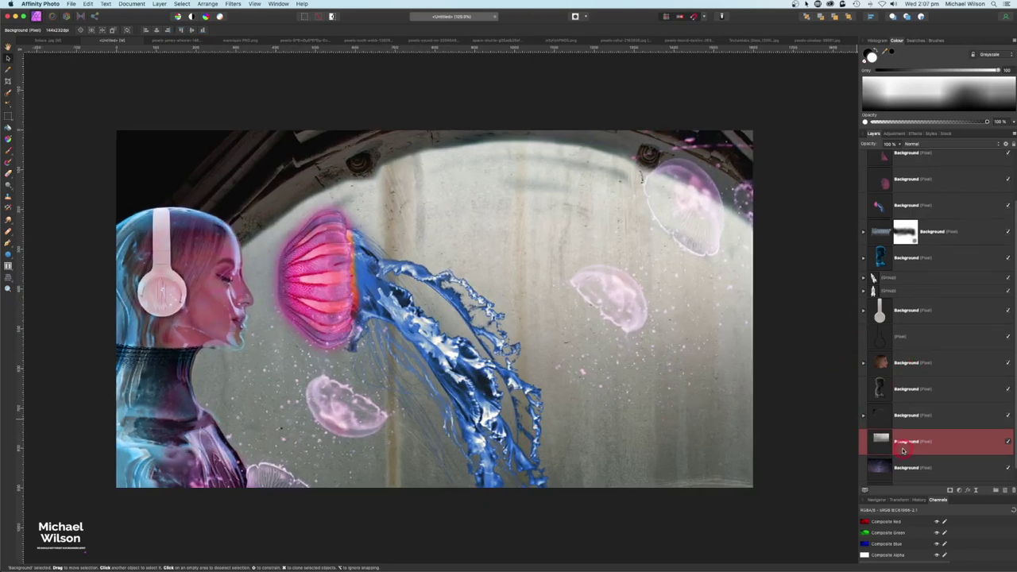
click(918, 143)
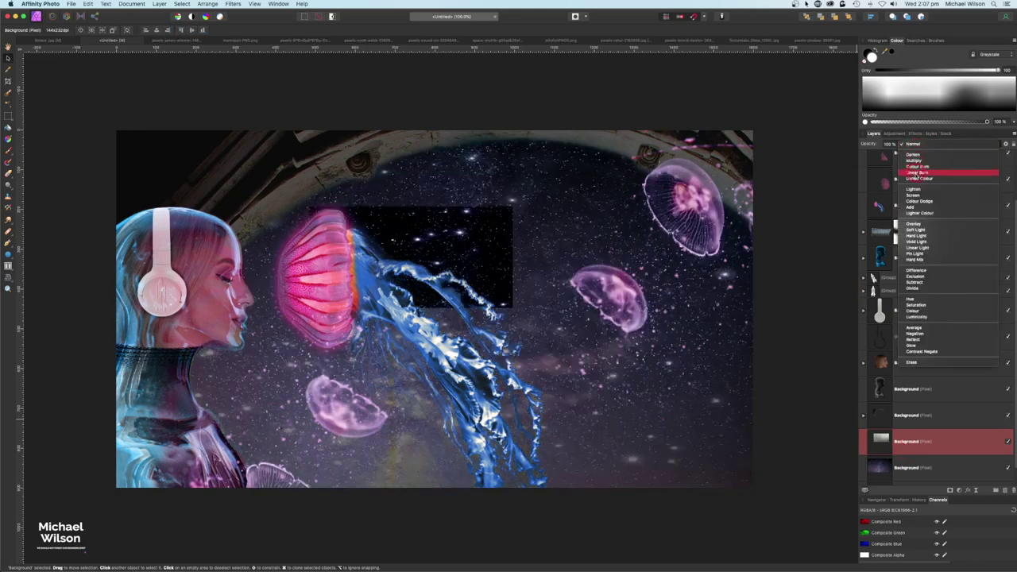
click(913, 195)
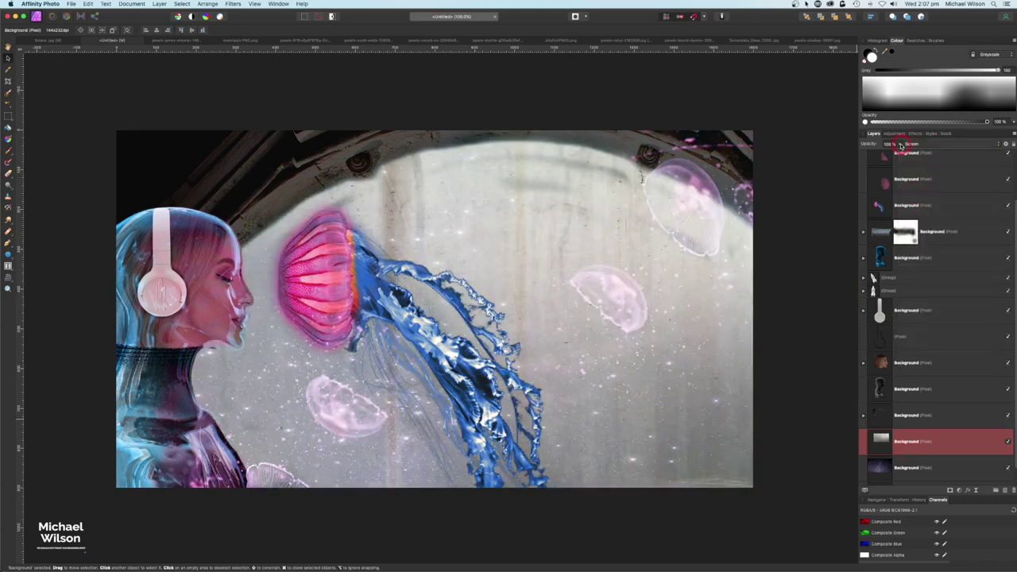
click(900, 145)
drag(899, 151, 866, 152)
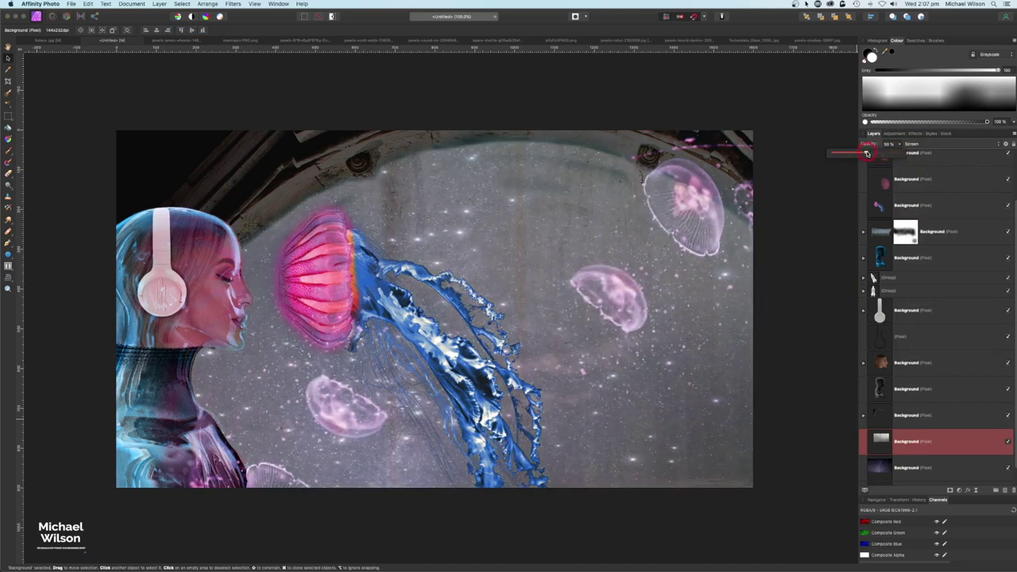
- Move the two purple jellyfish layers and the large pink-and-blue jellyfish layer beneath the glass texture layer
click(908, 162)
click(880, 165)
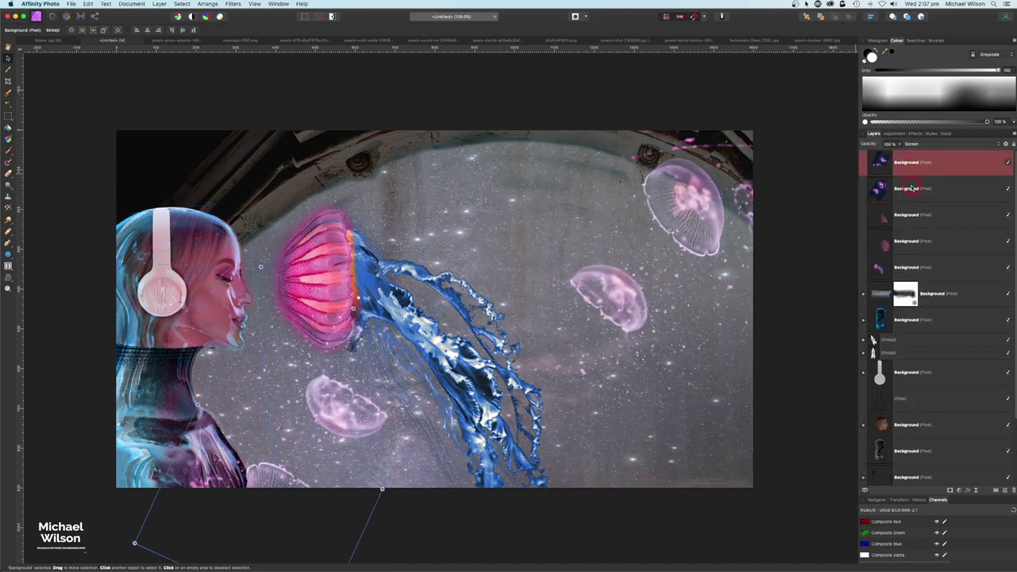
shift+click(912, 188)
scroll(912, 188, down, 1)
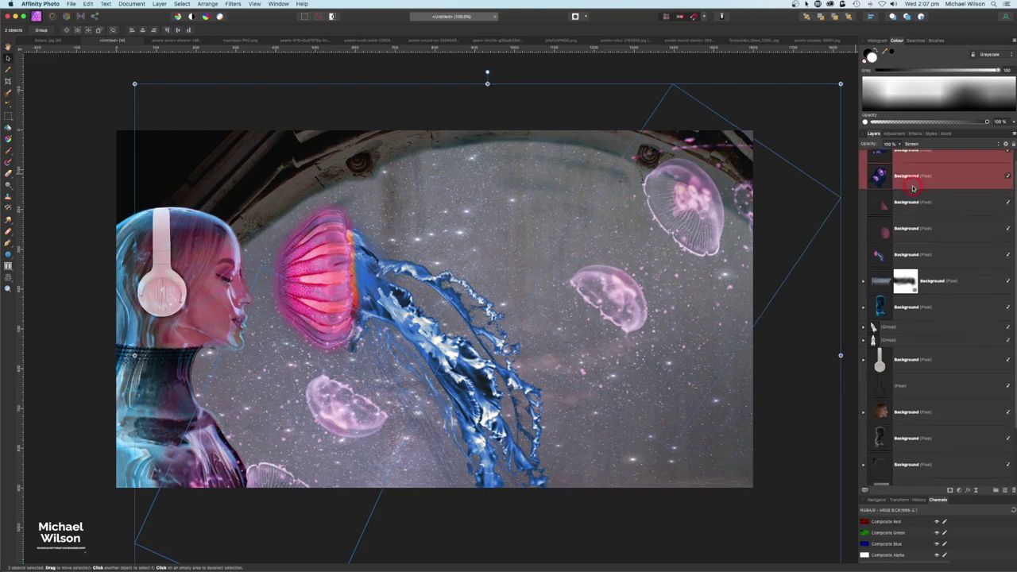
drag(912, 188, 893, 462)
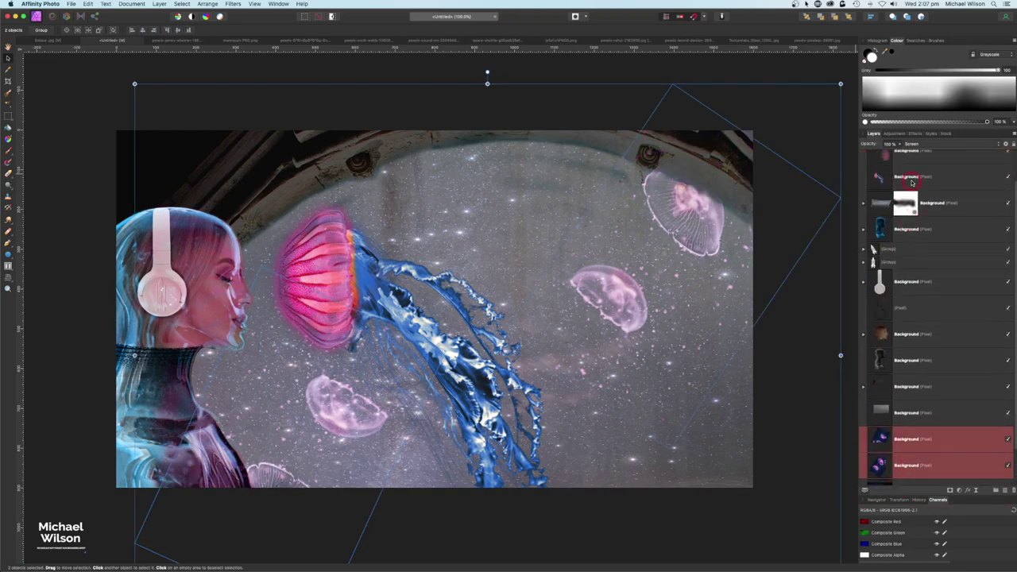
click(904, 178)
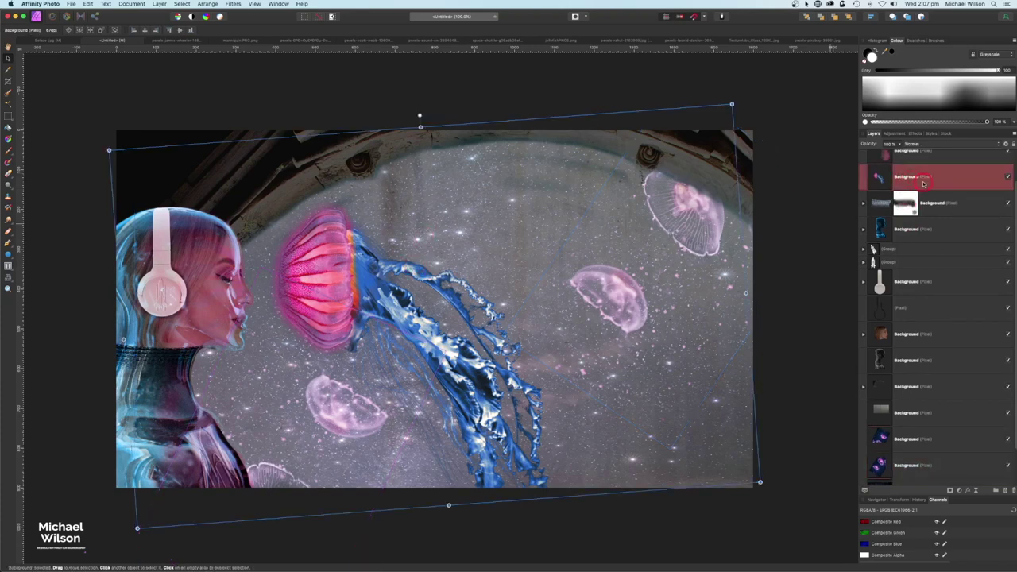
drag(923, 183, 900, 417)
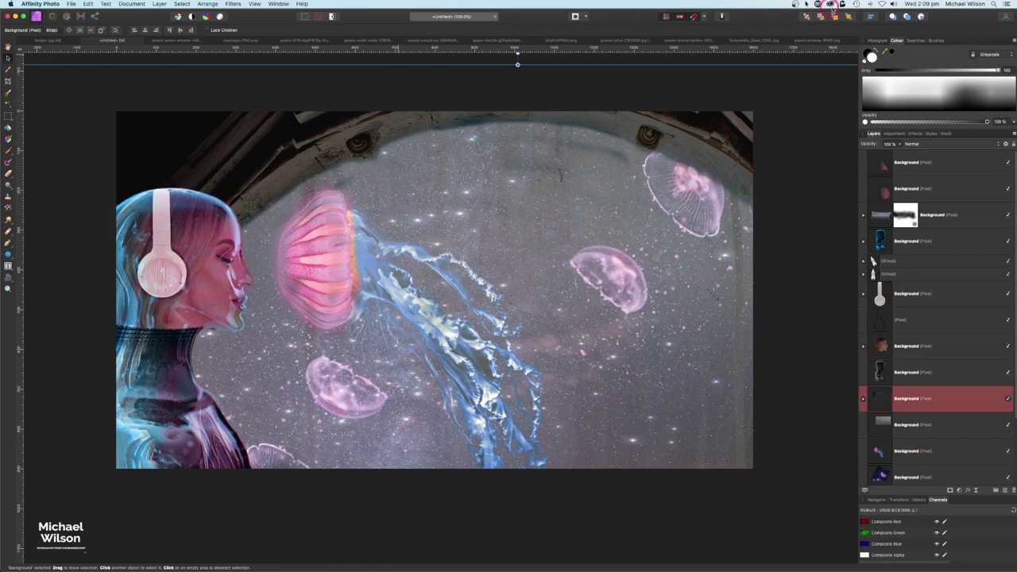
- Copy the purple-orange sun photo into the composite directly above the starry sky layer
click(825, 41)
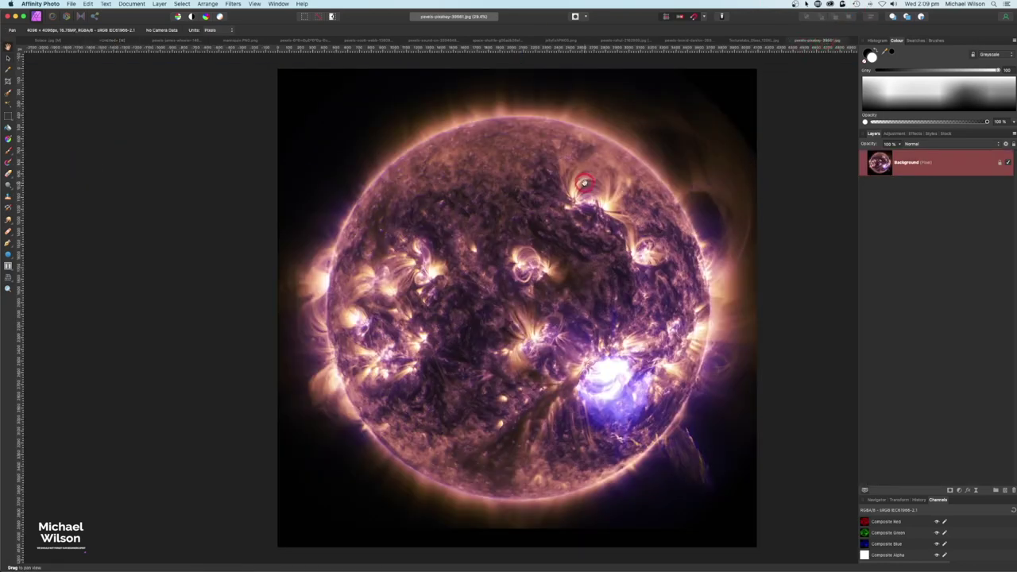
click(114, 41)
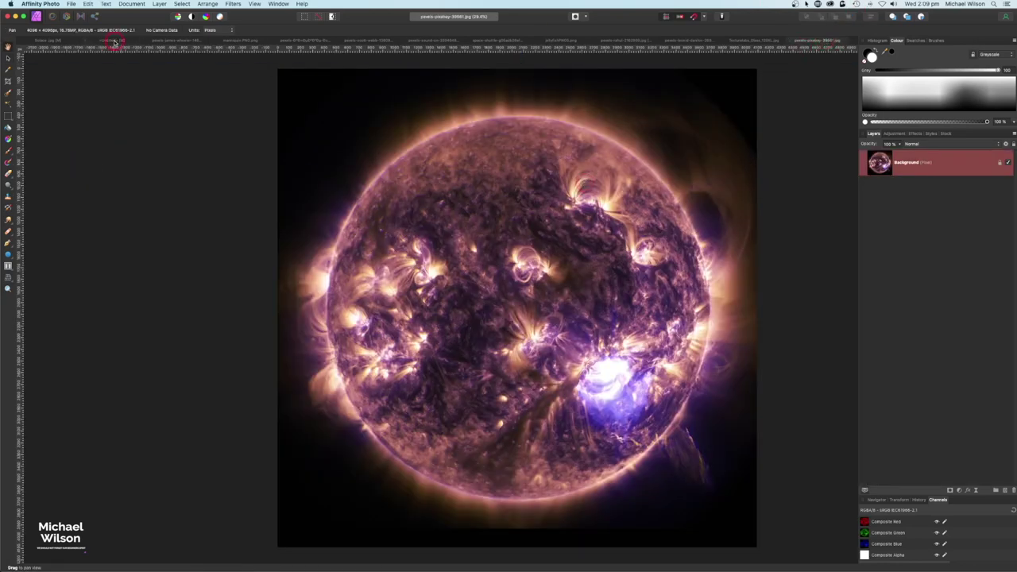
scroll(962, 418, down, 3)
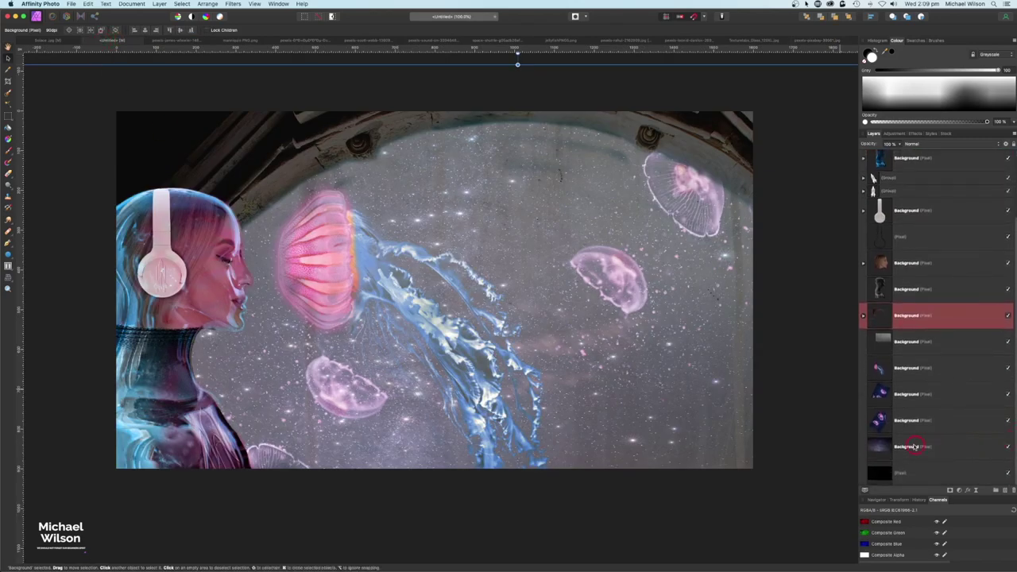
click(916, 446)
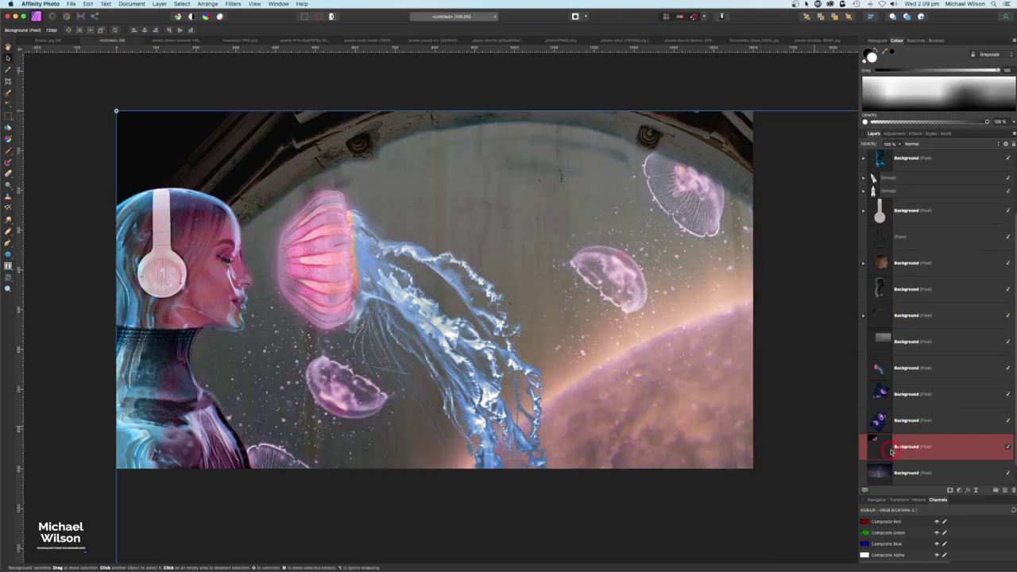
- Shrink the sun layer and position it so that it rises from the lower right corner of the composite
click(535, 247)
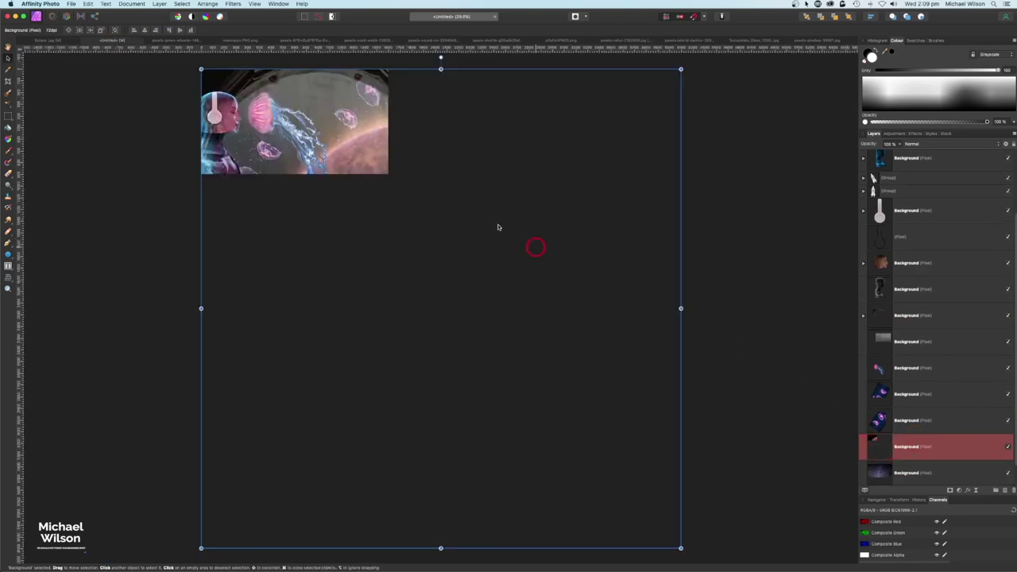
drag(201, 69, 657, 455)
drag(654, 491, 338, 117)
drag(364, 174, 404, 208)
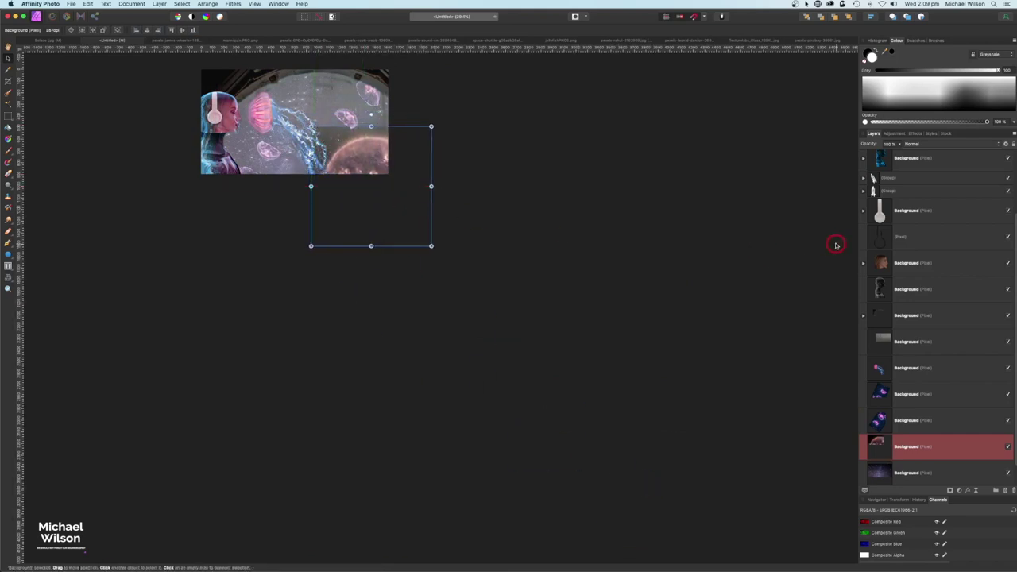
key(super+0)
key(super+minus)
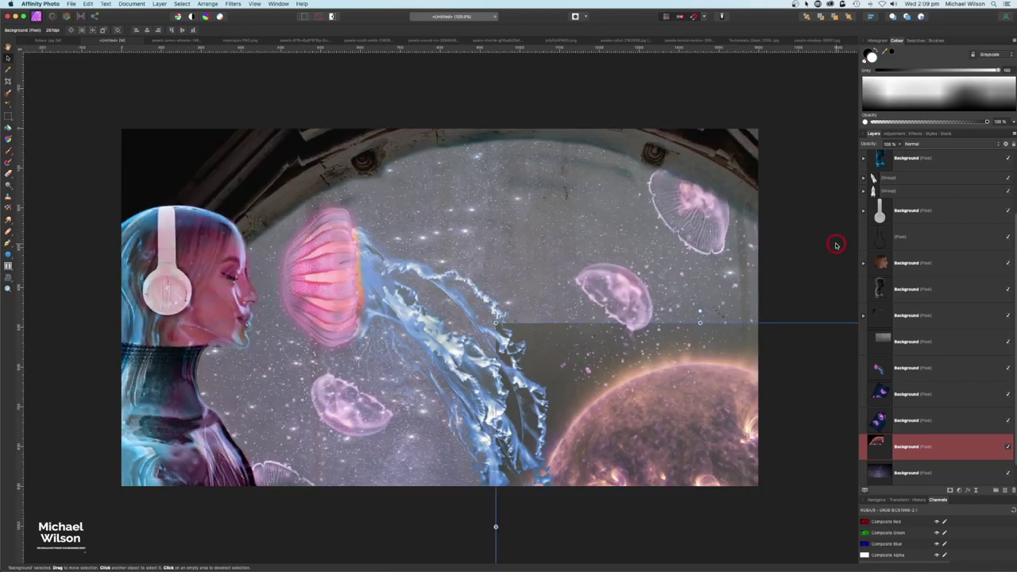
- Blend the sun layer into the starry sky with Screen mode, a lowered blend-range curve and reduced opacity
click(920, 147)
click(892, 201)
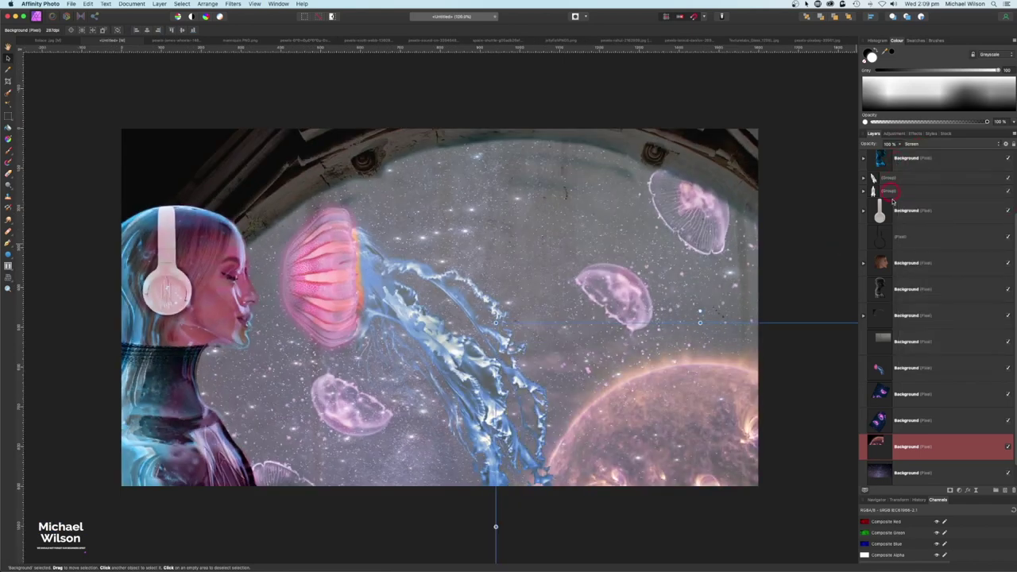
click(1007, 145)
drag(630, 147, 630, 244)
click(630, 86)
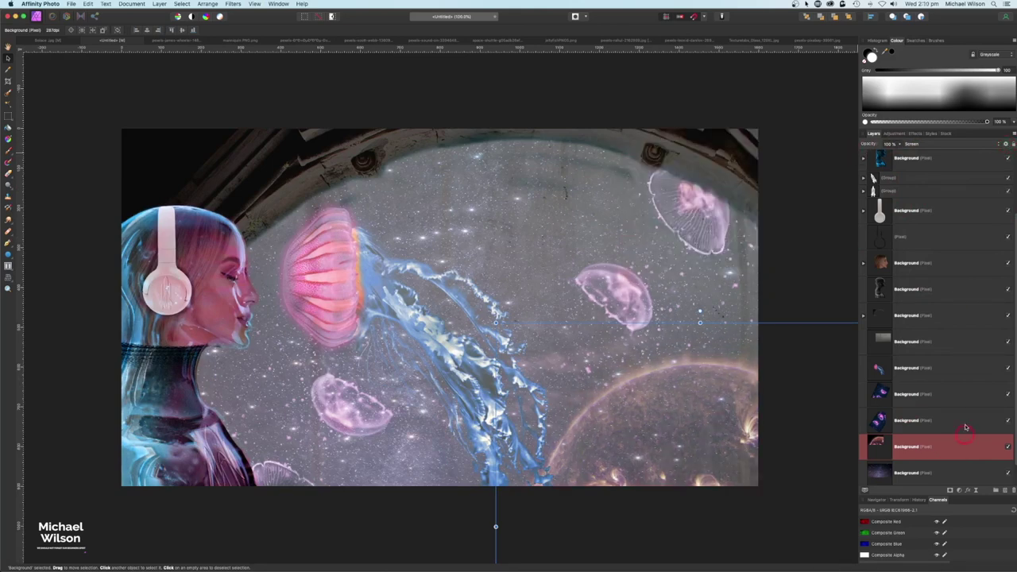
click(900, 146)
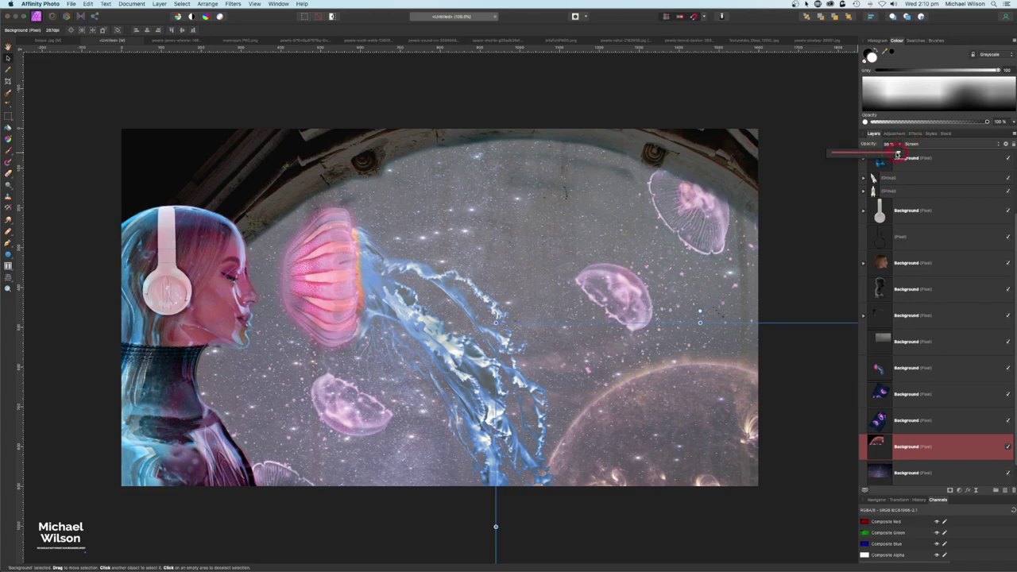
drag(897, 153, 885, 154)
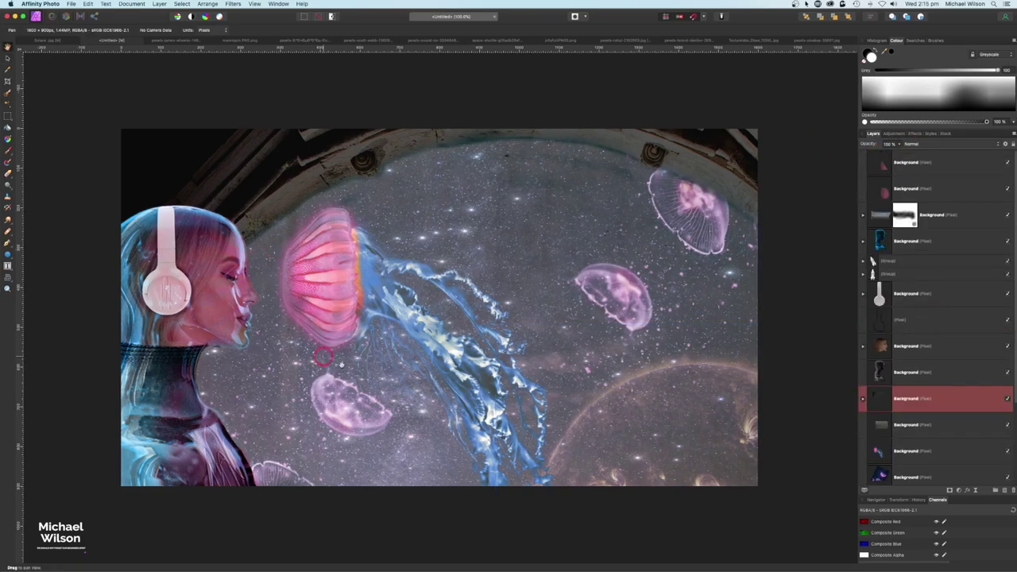
- Reposition and widen the glass texture layer so its marks shift across the window while it still covers the canvas
click(904, 509)
click(912, 426)
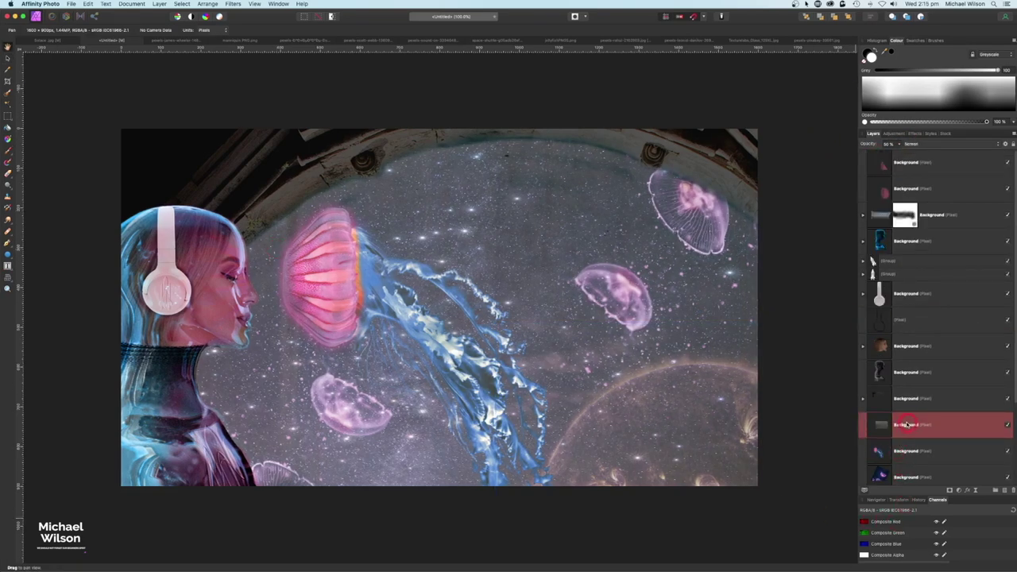
key(super+minus)
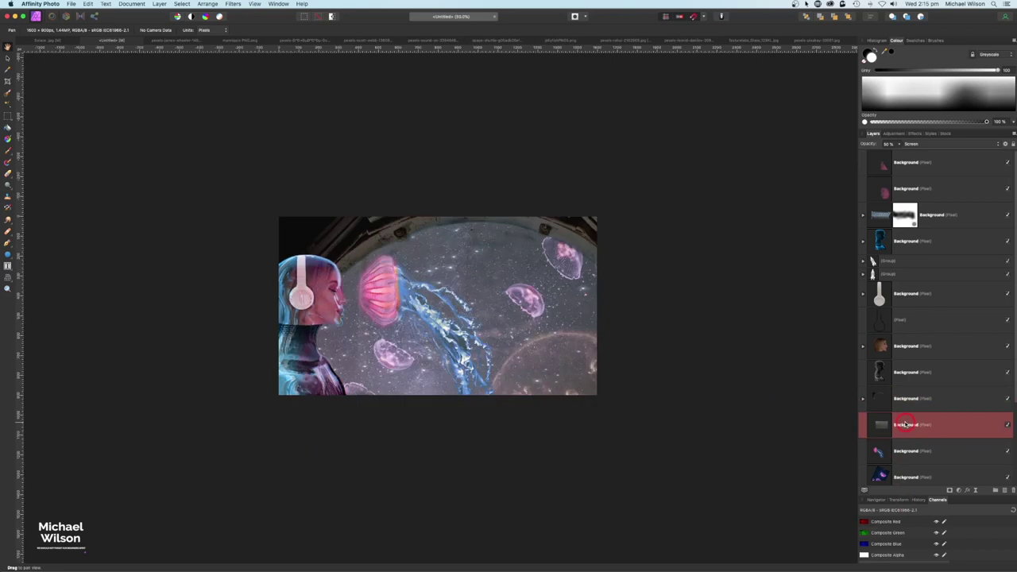
click(7, 58)
drag(524, 271, 558, 359)
drag(487, 272, 465, 274)
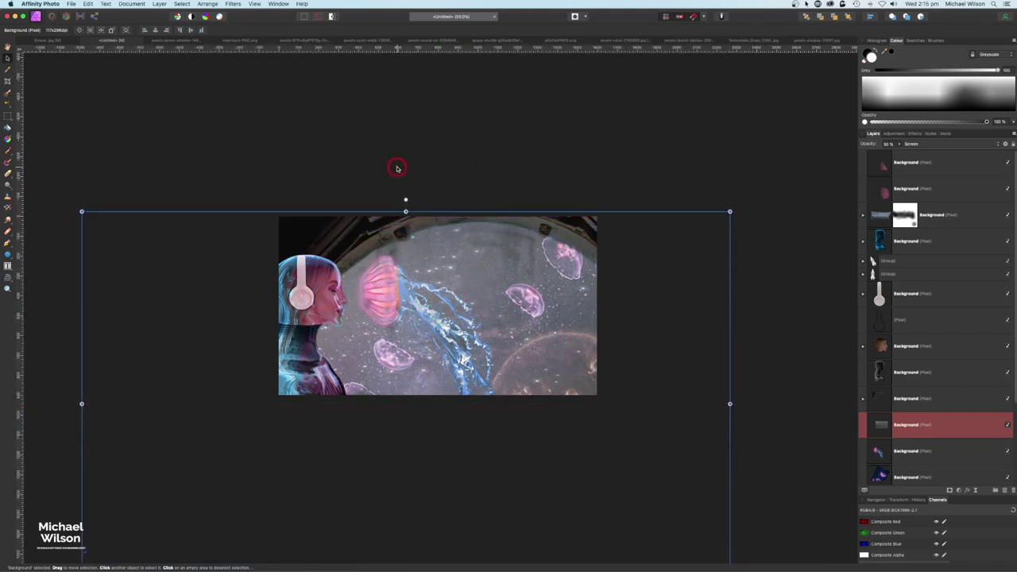
click(396, 169)
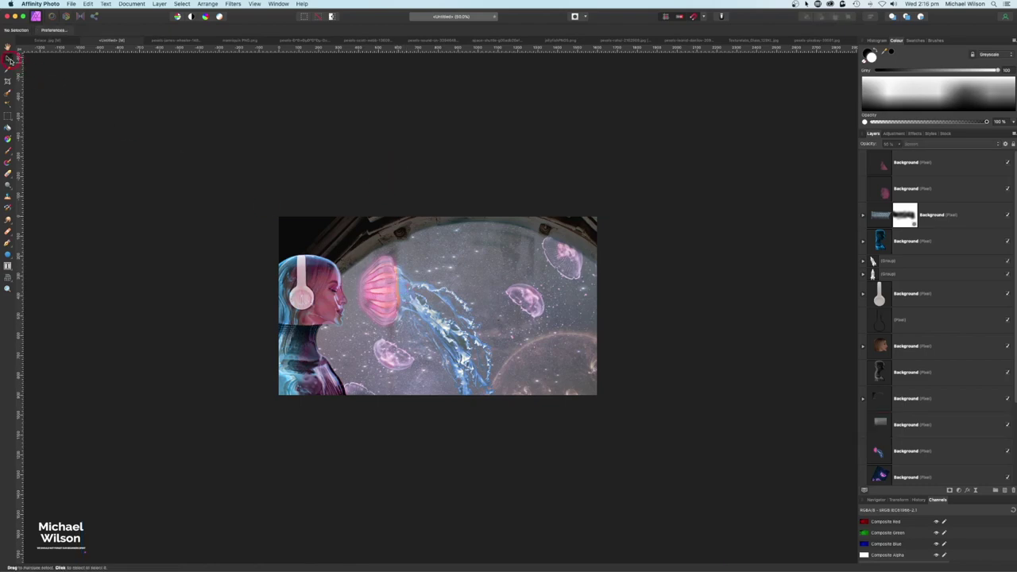
key(super+1)
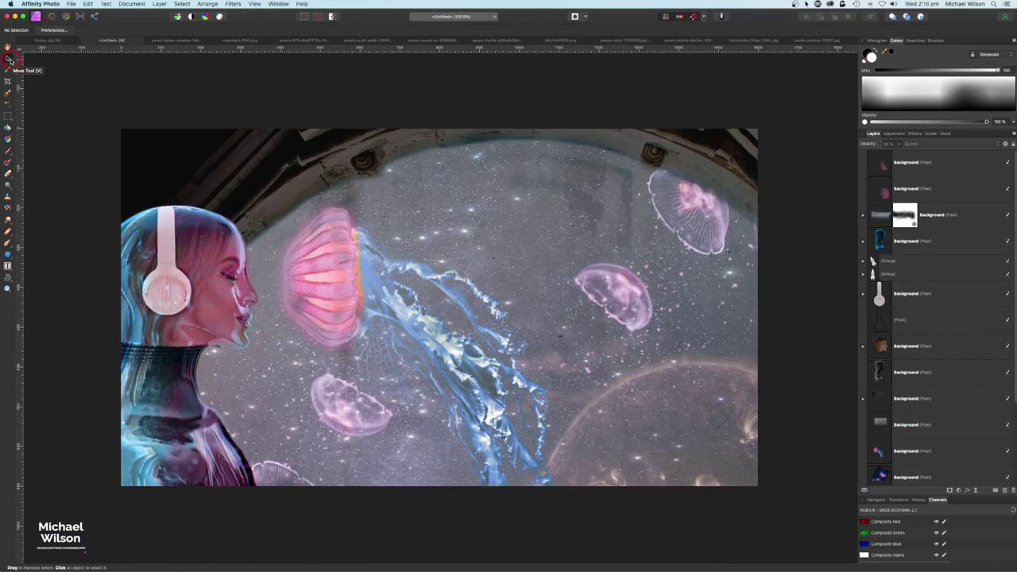
- Add a Lens Filter adjustment at the top of the layer stack
click(925, 164)
click(959, 491)
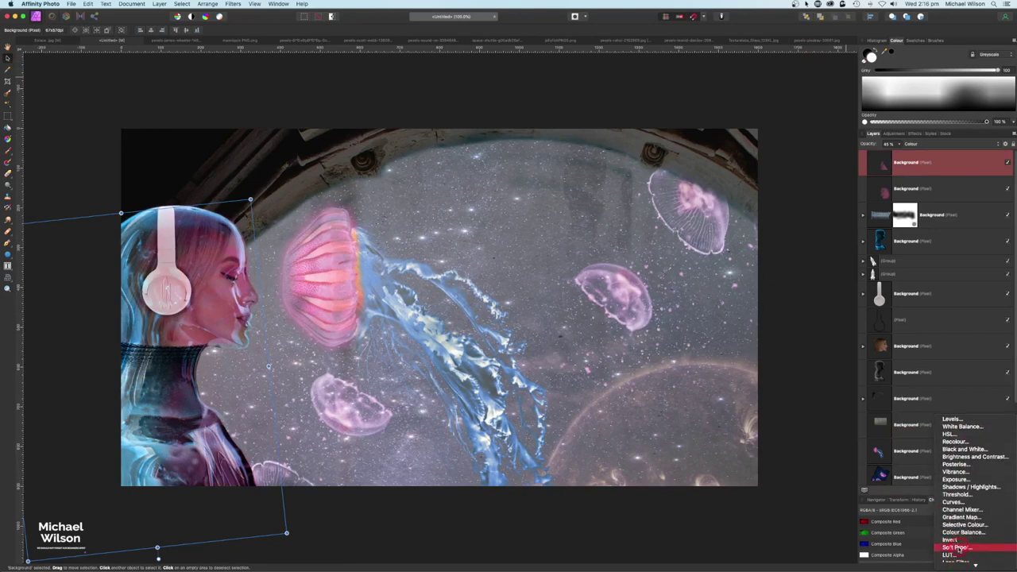
scroll(960, 556, down, 1)
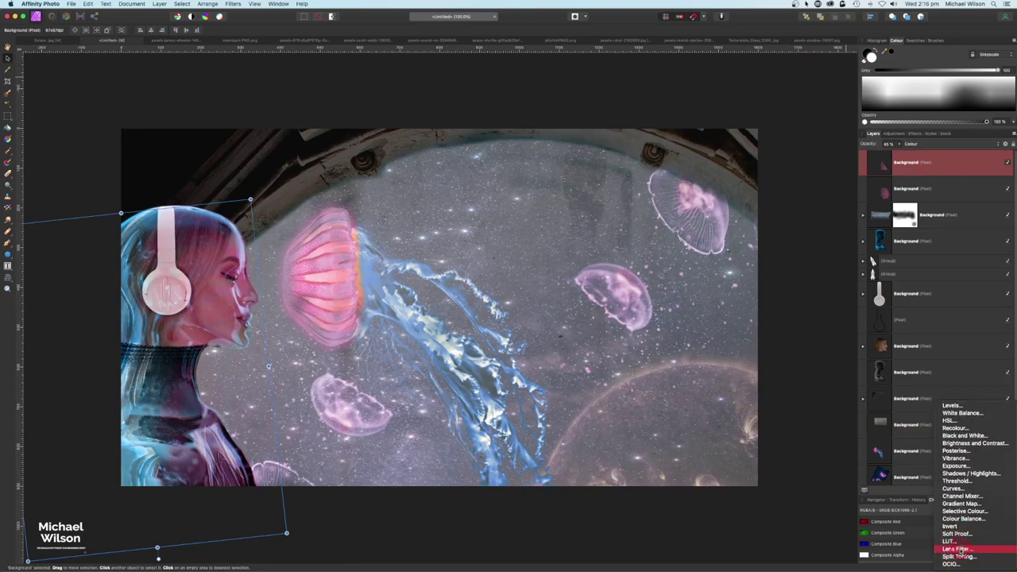
click(958, 549)
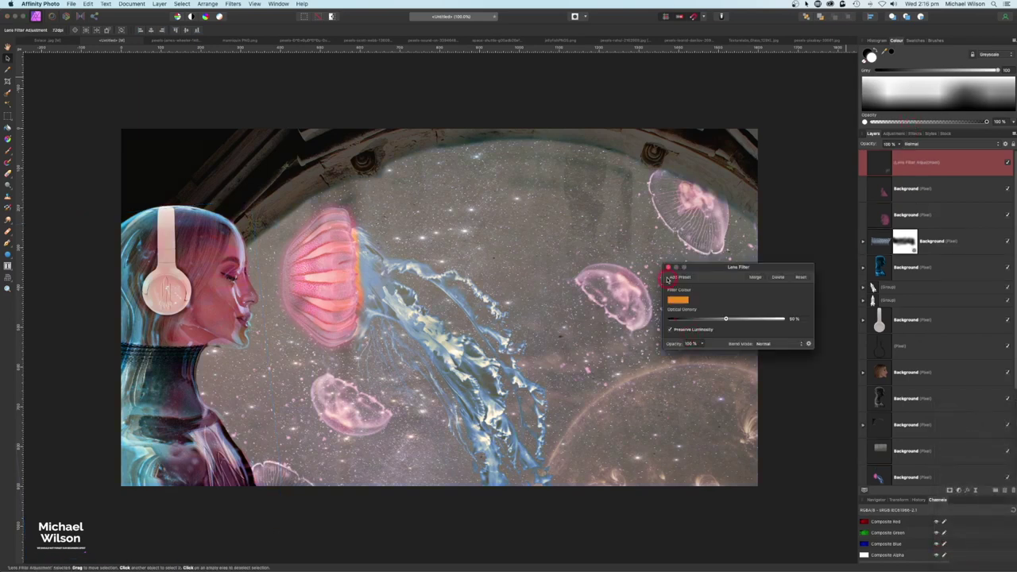
- Finish the Lens Filter settings and add a new pixel layer directly above that adjustment at the top of the stack
click(669, 270)
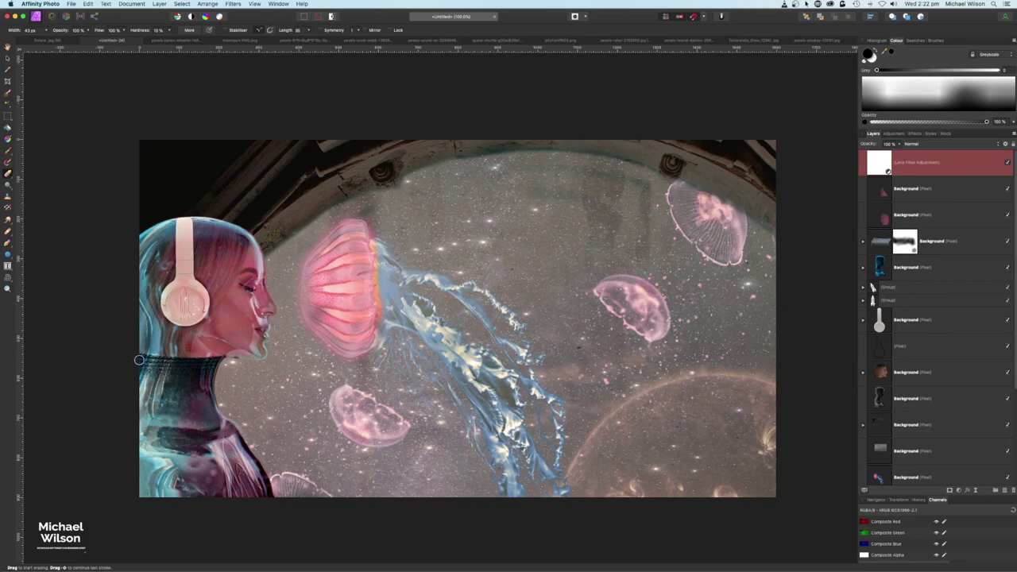
click(880, 244)
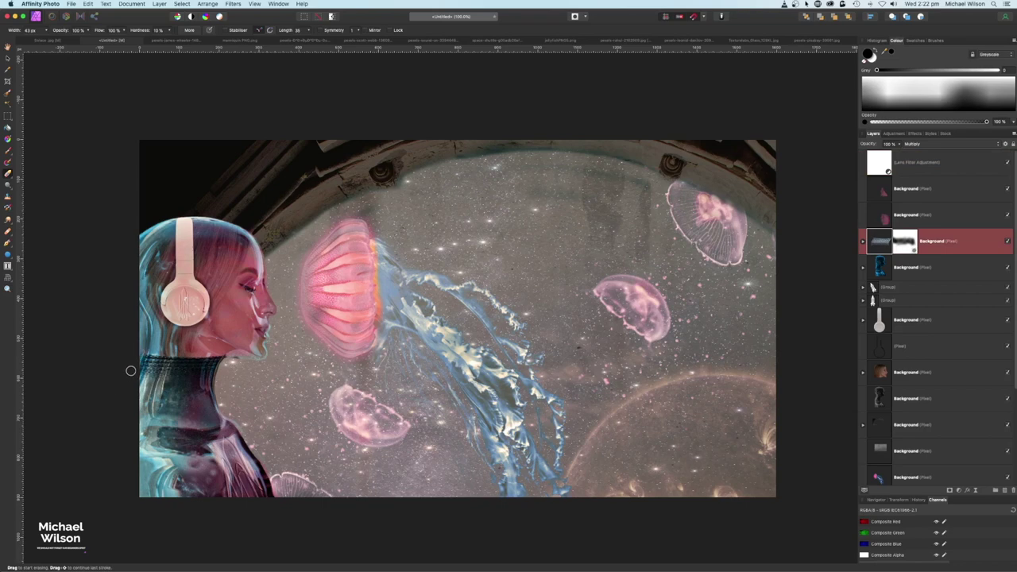
click(952, 166)
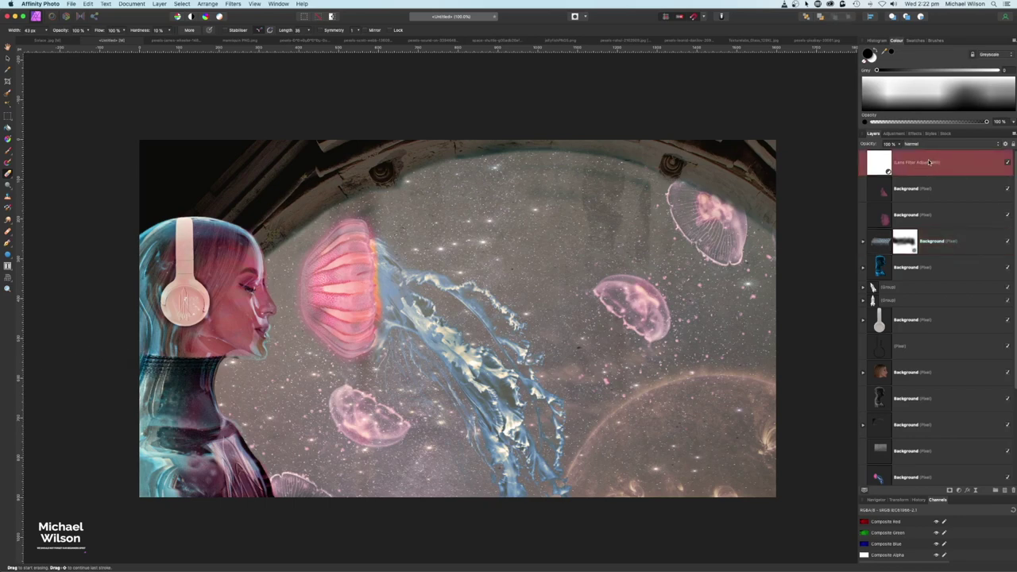
click(162, 5)
click(110, 231)
key(super+shift+n)
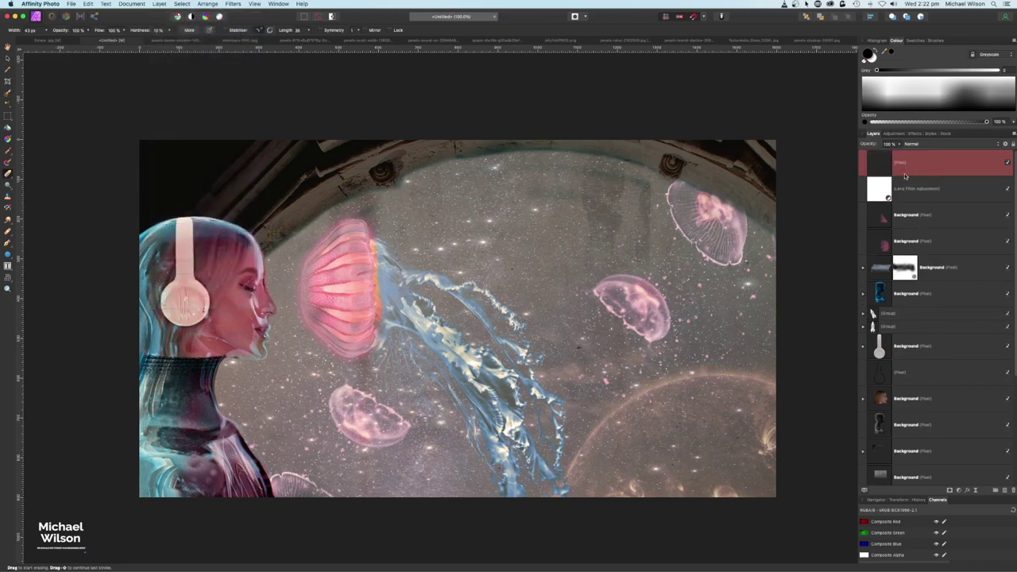
- Begin tone mapping the composite, lowering Tone Compression to about 16% and slightly reducing the exposure
click(80, 17)
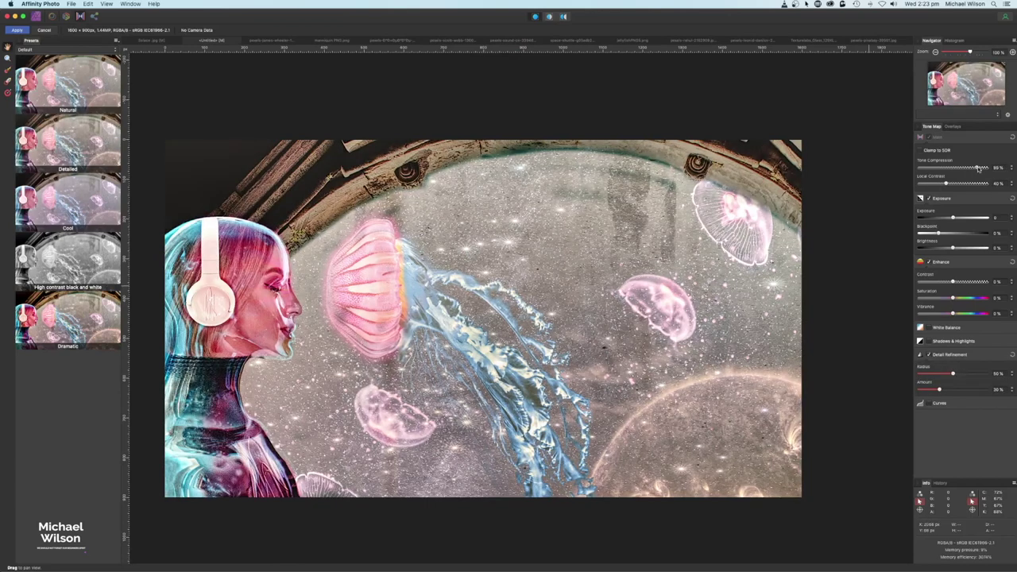
drag(978, 167, 930, 167)
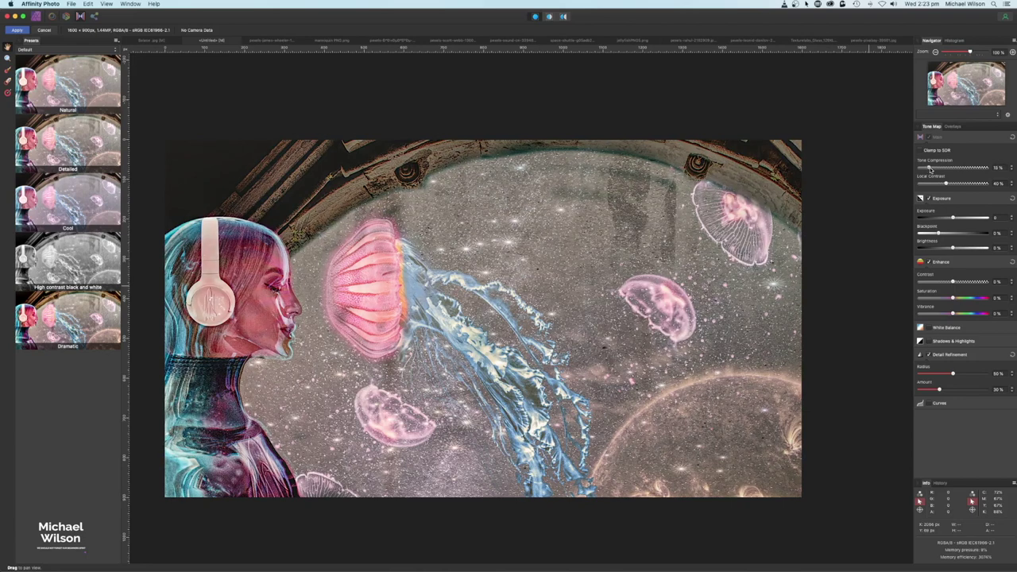
drag(949, 218, 945, 218)
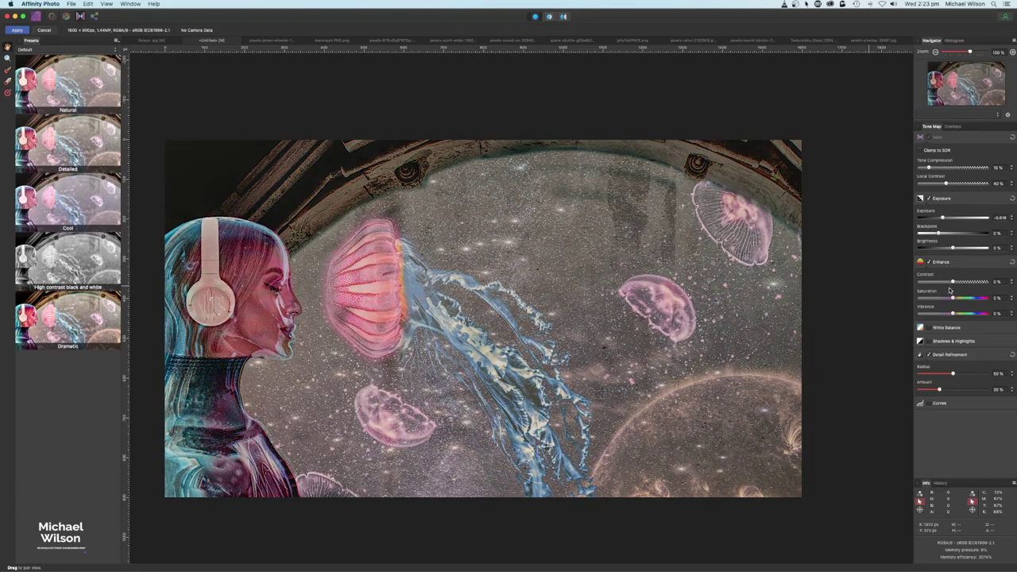
- Set the tone map's Contrast to -7% and Saturation to 20%, raise Vibrance strongly, toggle Detail Refinement and apply the tone mapping
drag(953, 282, 978, 316)
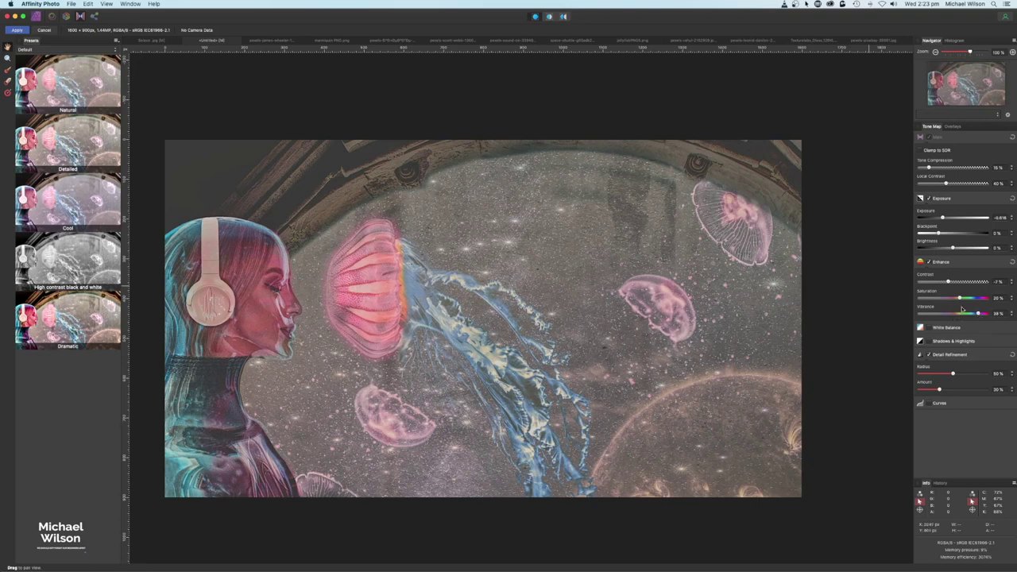
click(928, 354)
click(17, 30)
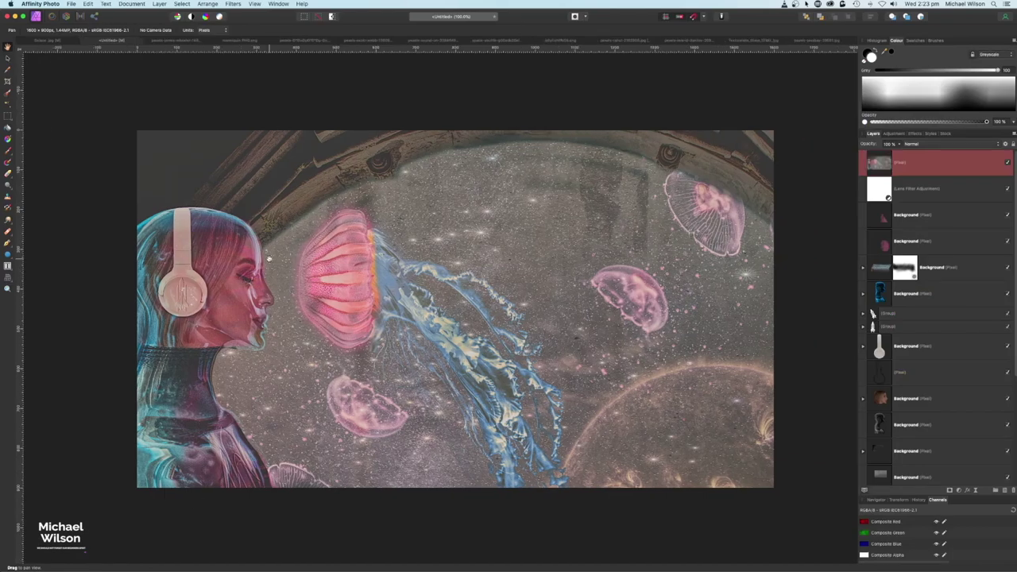